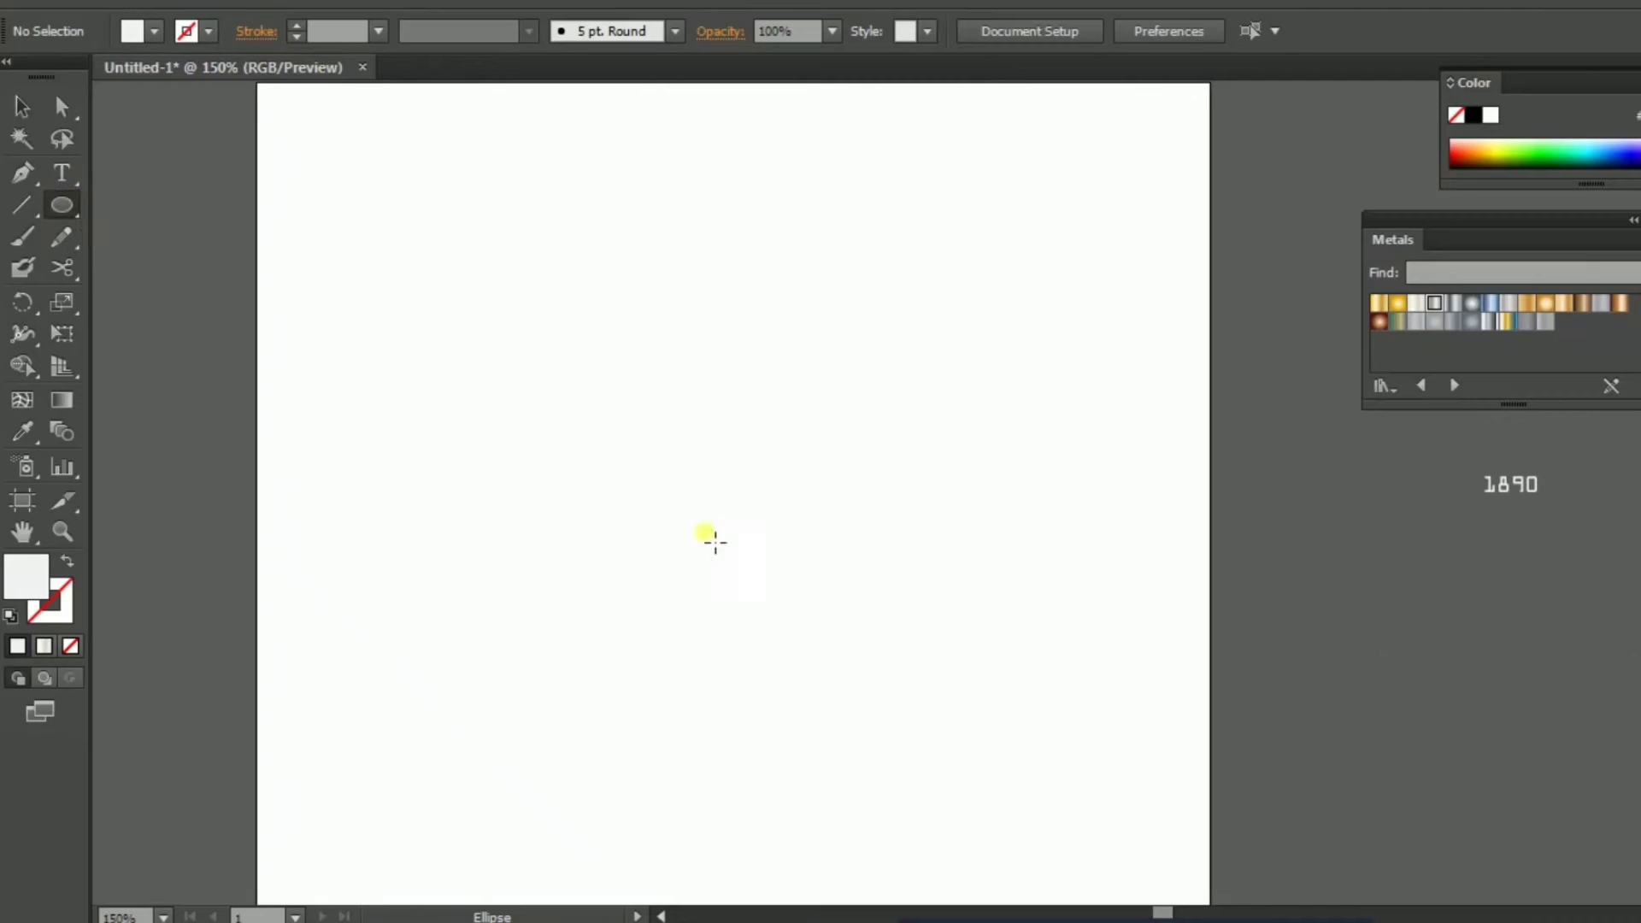
Draw a circle near the page centre and fill it grey.
{"action": "left_click_drag", "start_coordinate": [632, 393], "coordinate": [762, 523]}
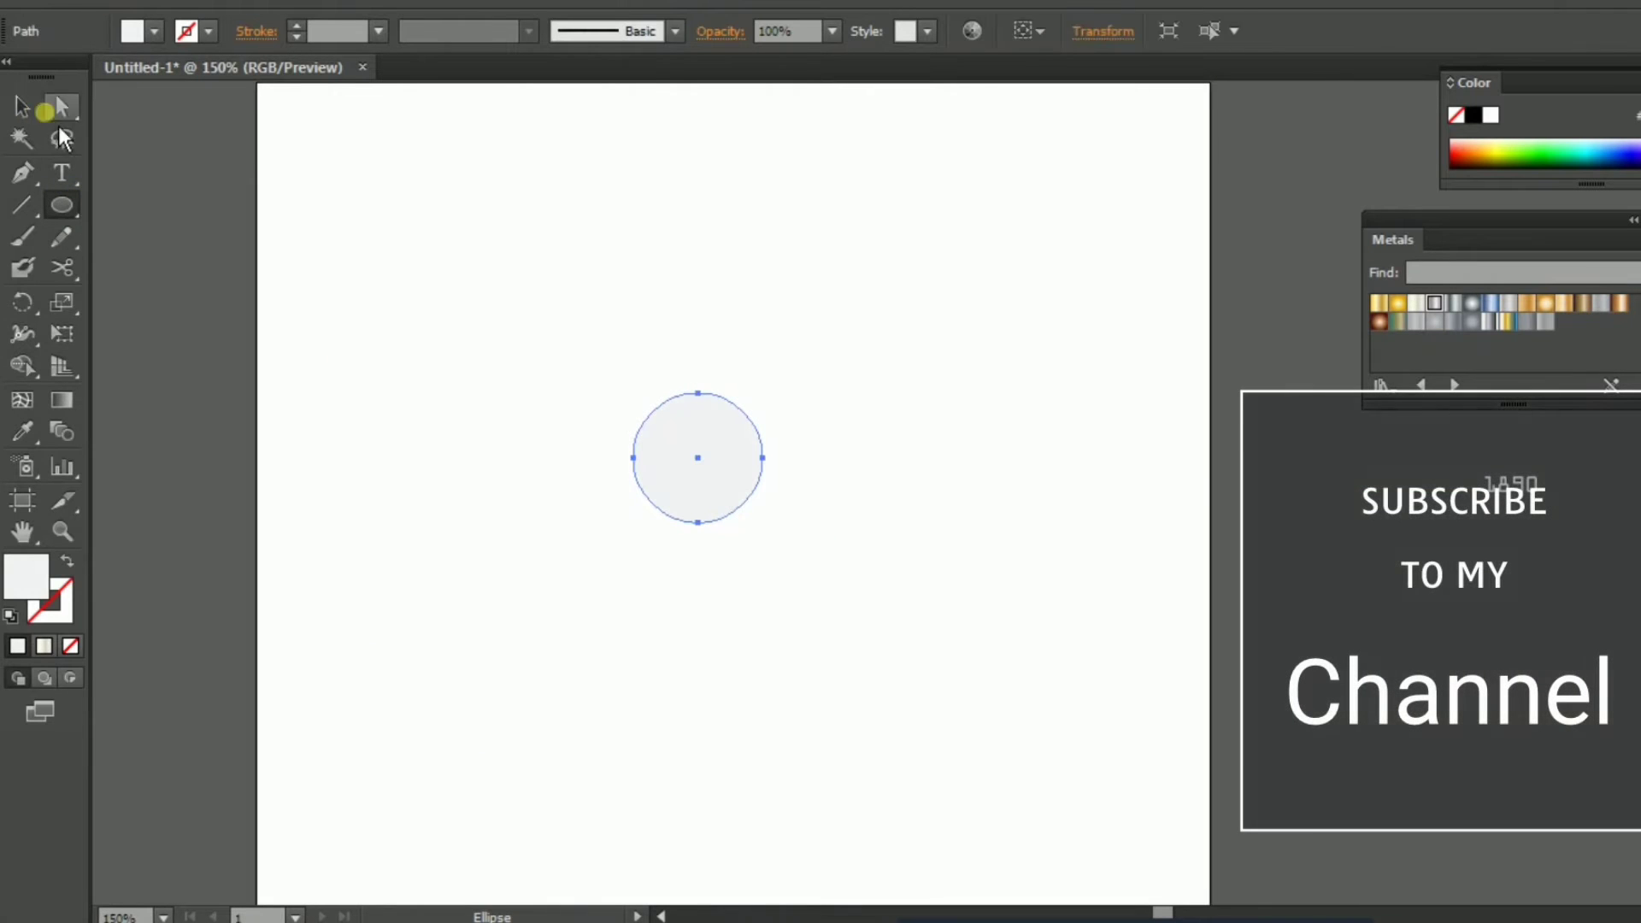
{"action": "left_click", "coordinate": [22, 107]}
{"action": "left_click", "coordinate": [154, 31]}
{"action": "left_click", "coordinate": [128, 154]}
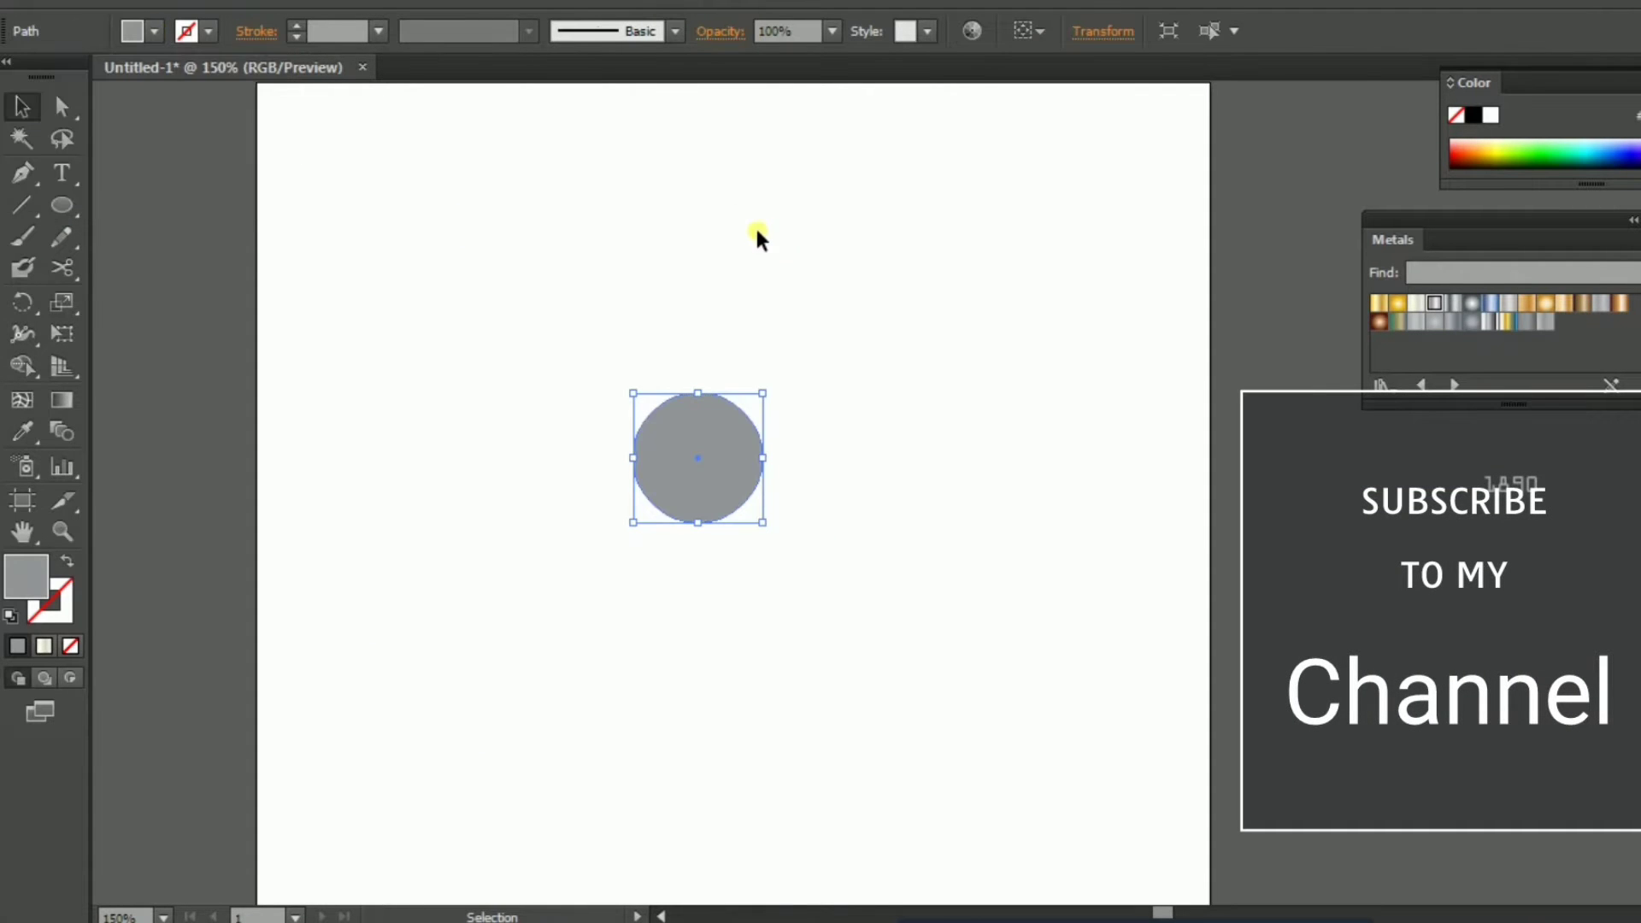
{"action": "left_click", "coordinate": [756, 224]}
{"action": "left_click", "coordinate": [22, 175]}
Add a page-sized near-black rectangle as the background.
{"action": "left_click_drag", "start_coordinate": [75, 220], "coordinate": [159, 205]}
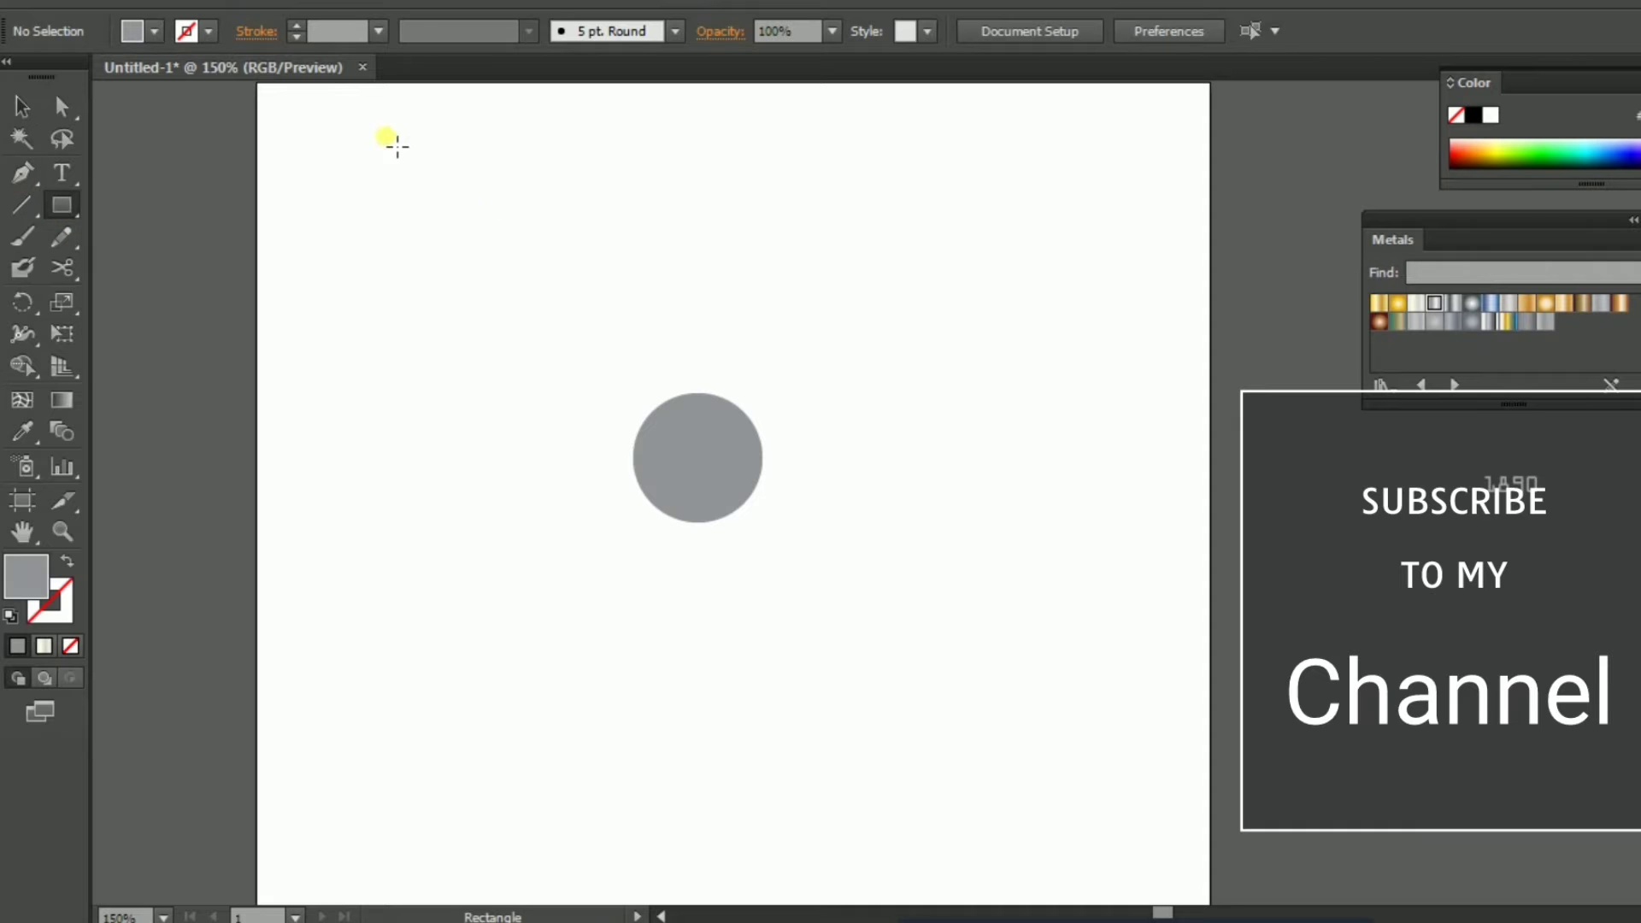
{"action": "left_click_drag", "start_coordinate": [380, 127], "coordinate": [1107, 850]}
{"action": "left_click", "coordinate": [806, 472], "text": "ctrl"}
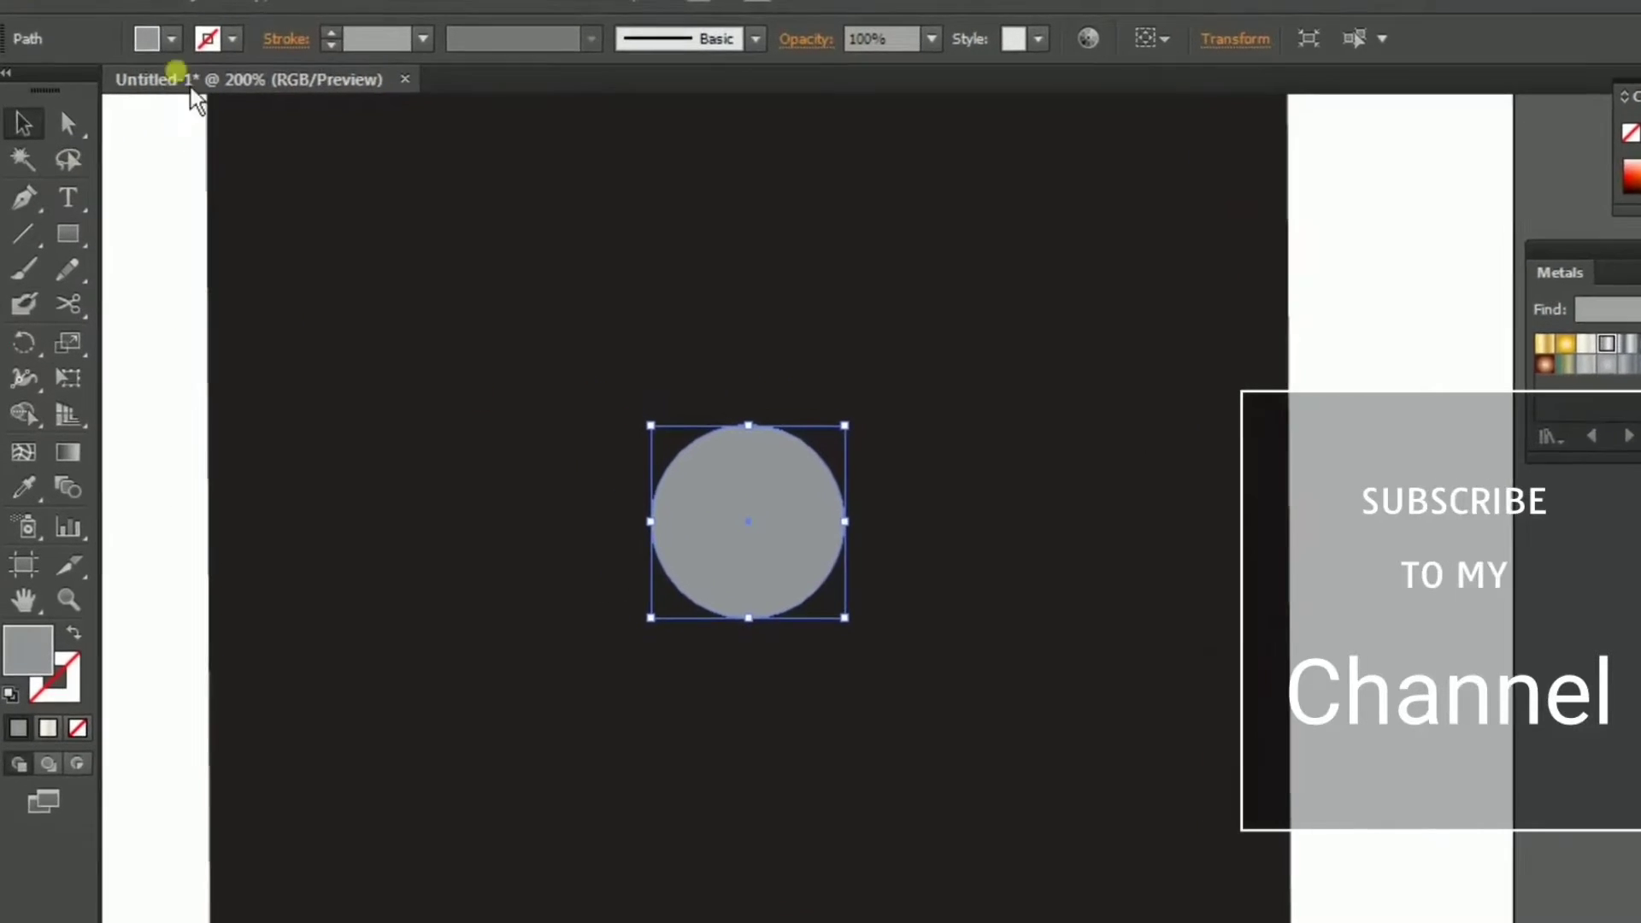
Paste a copy of the grey circle in front and enlarge it slightly.
{"action": "left_click", "coordinate": [166, 3]}
{"action": "left_click", "coordinate": [183, 26]}
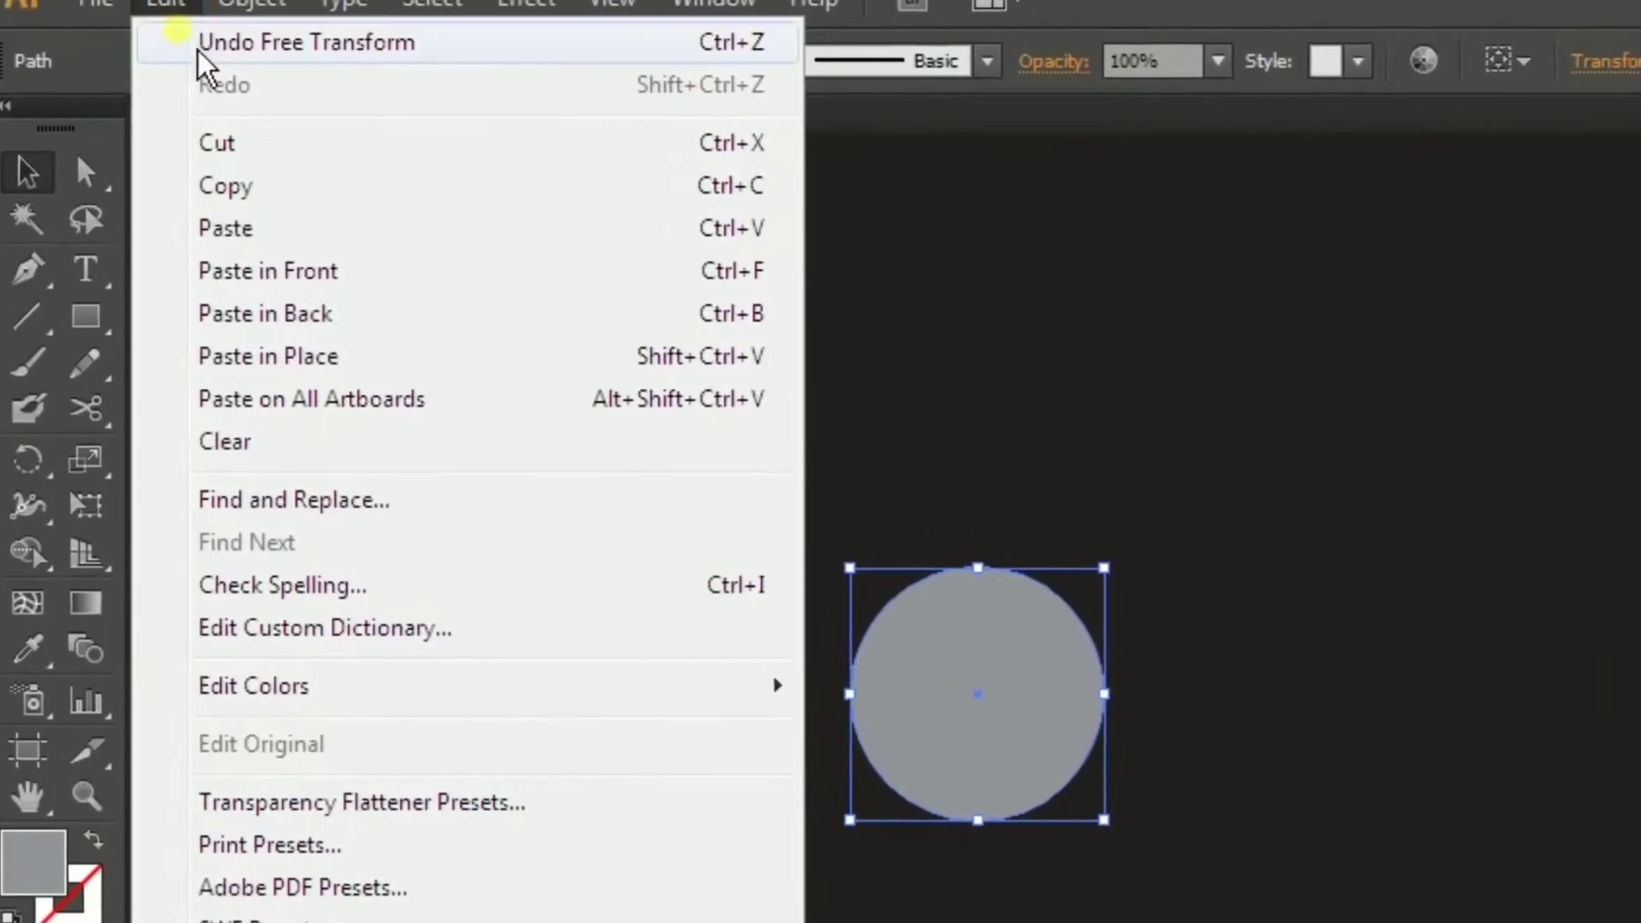
{"action": "left_click", "coordinate": [348, 341]}
{"action": "left_click_drag", "start_coordinate": [760, 553], "coordinate": [773, 566]}
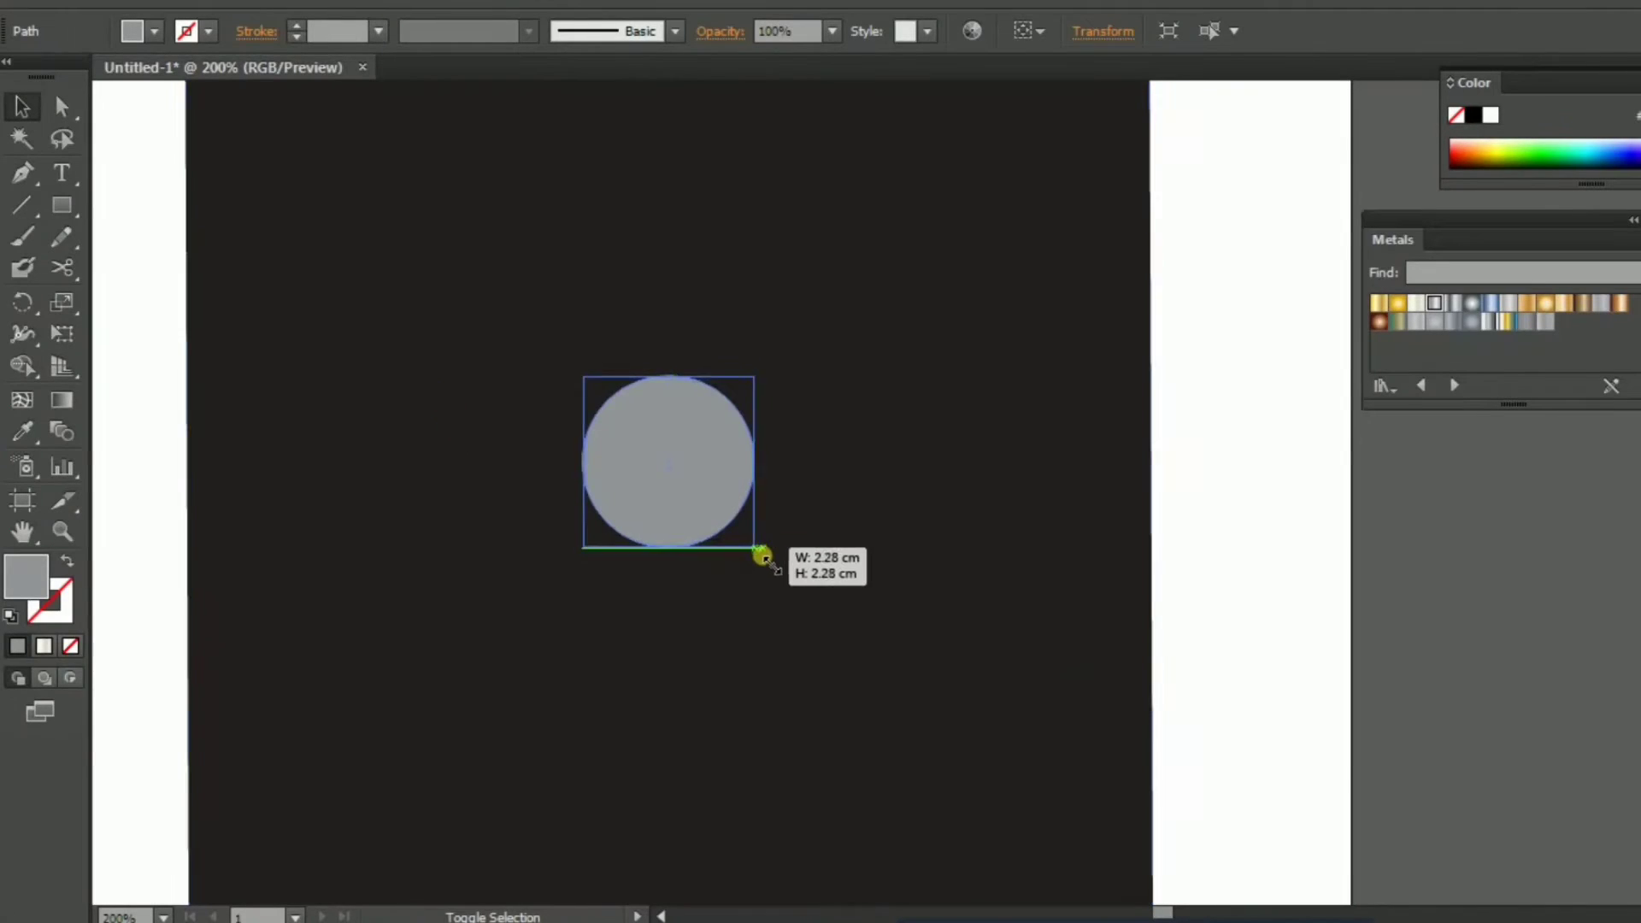
{"action": "left_click", "coordinate": [297, 25]}
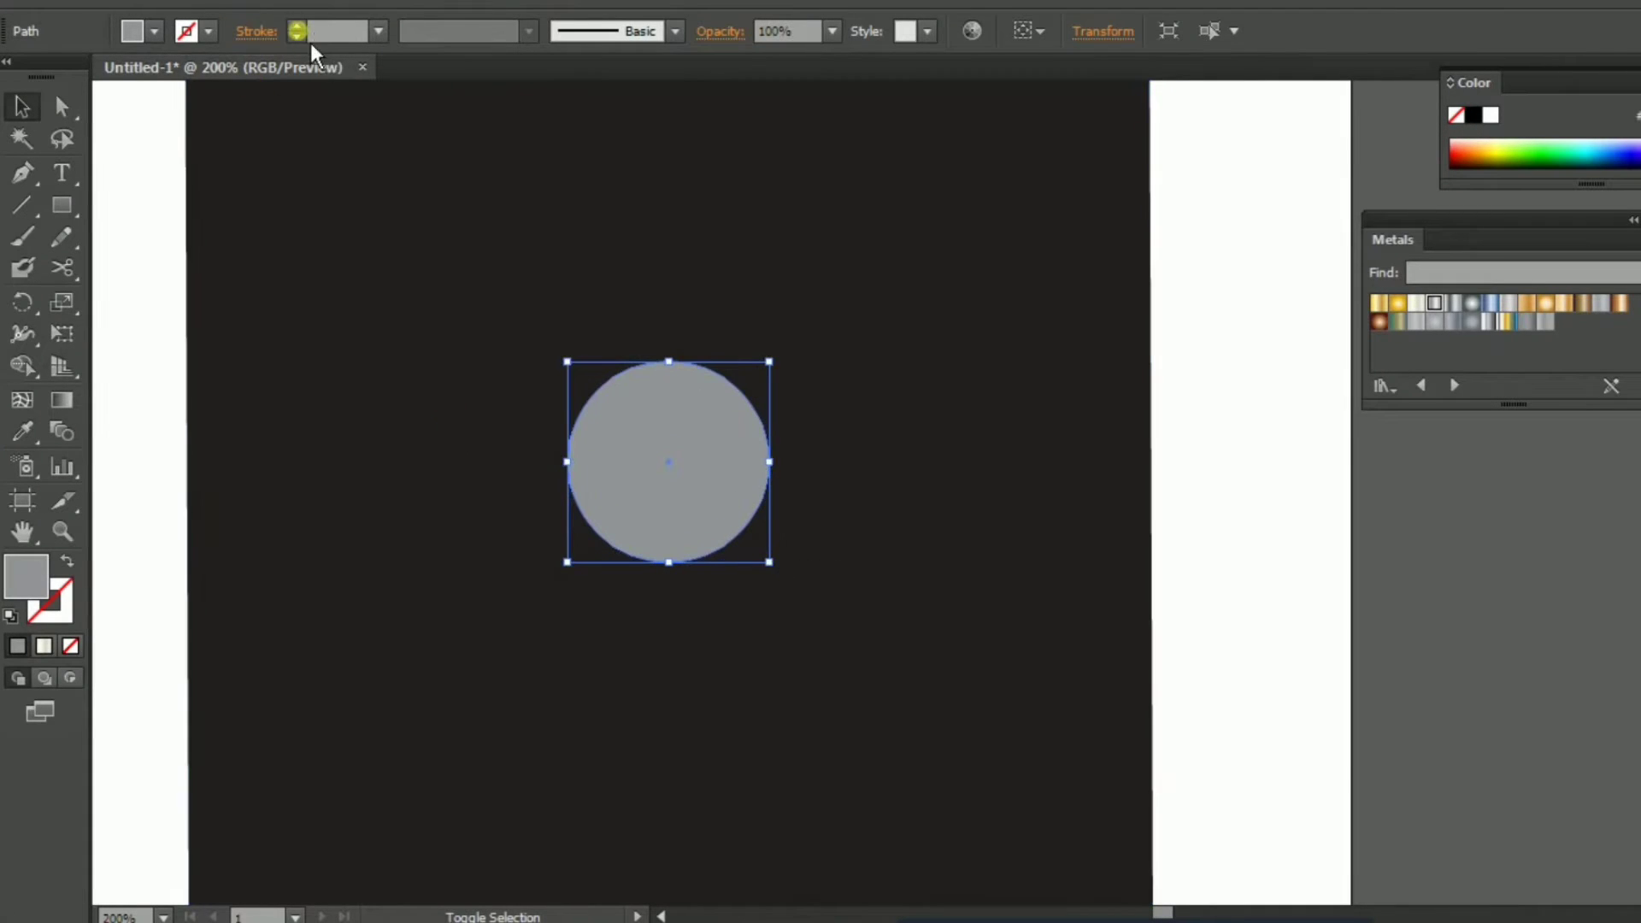
Give the enlarged copy no fill and a 3 pt grey stroke.
{"action": "left_click", "coordinate": [296, 25]}
{"action": "left_click", "coordinate": [153, 31]}
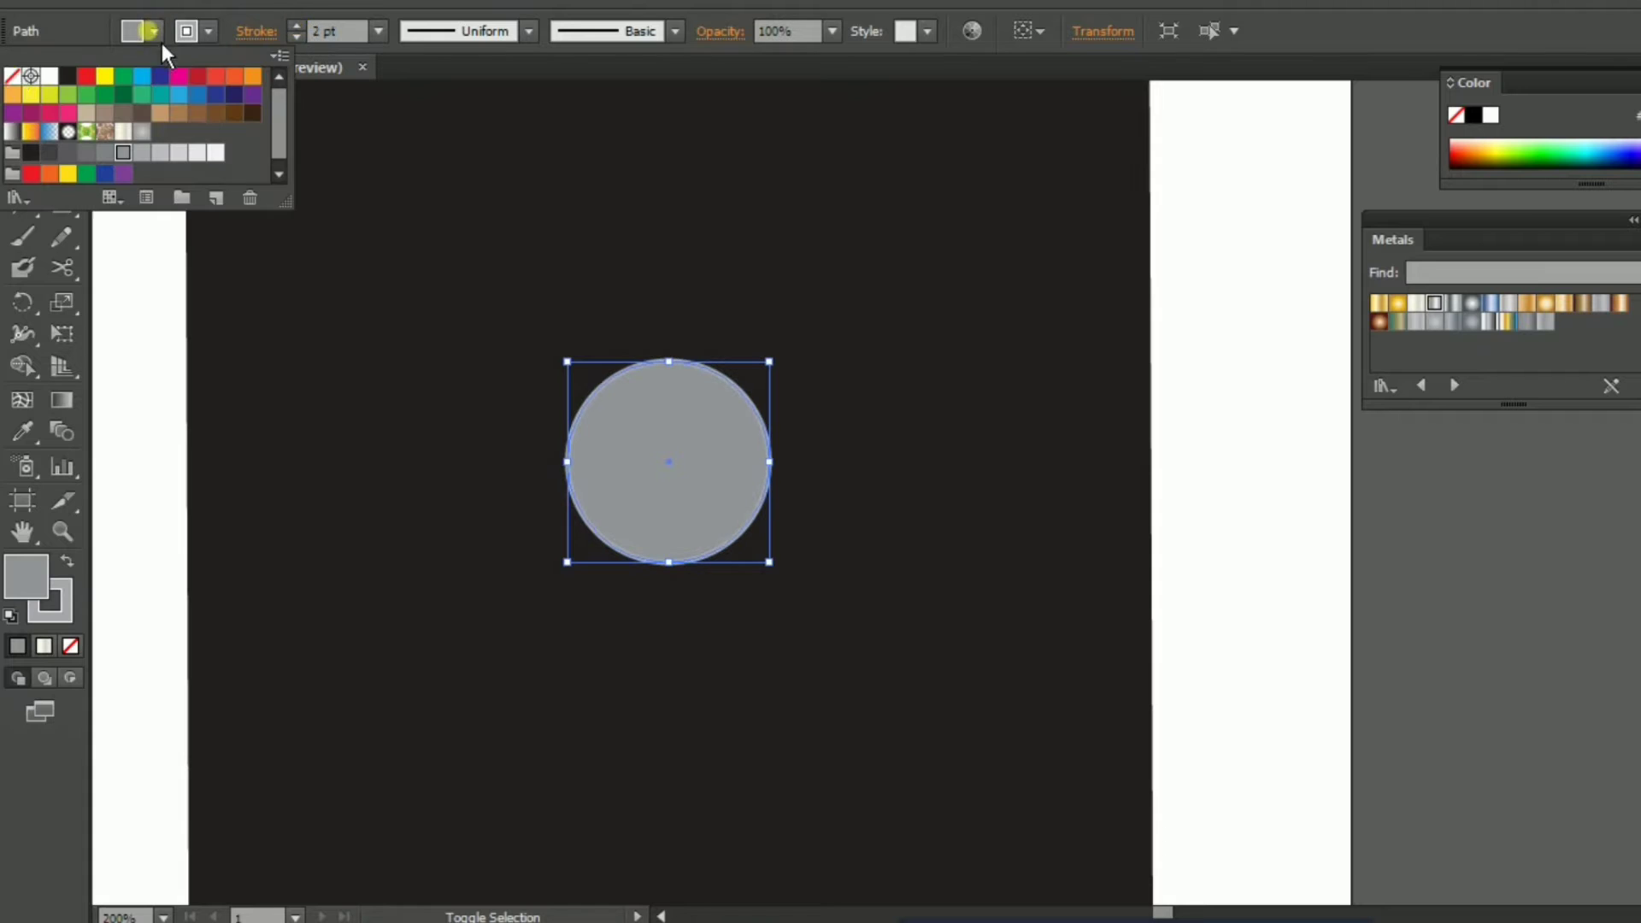
{"action": "left_click", "coordinate": [13, 77]}
{"action": "left_click", "coordinate": [863, 564]}
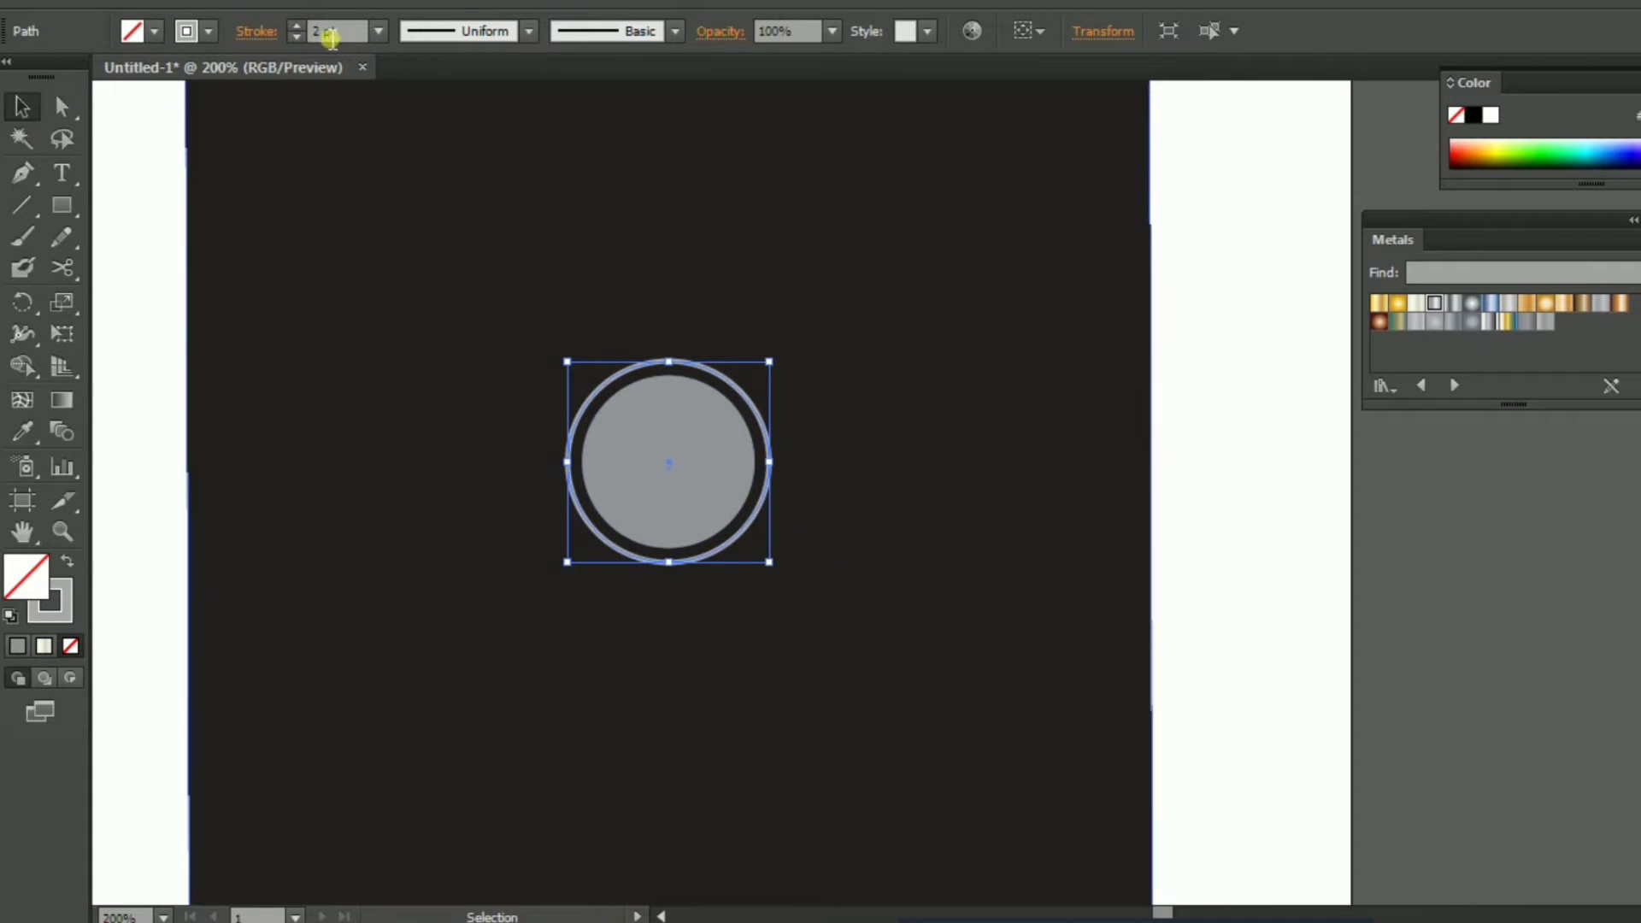
{"action": "left_click", "coordinate": [297, 25]}
{"action": "left_click", "coordinate": [1228, 443]}
{"action": "left_click", "coordinate": [962, 518]}
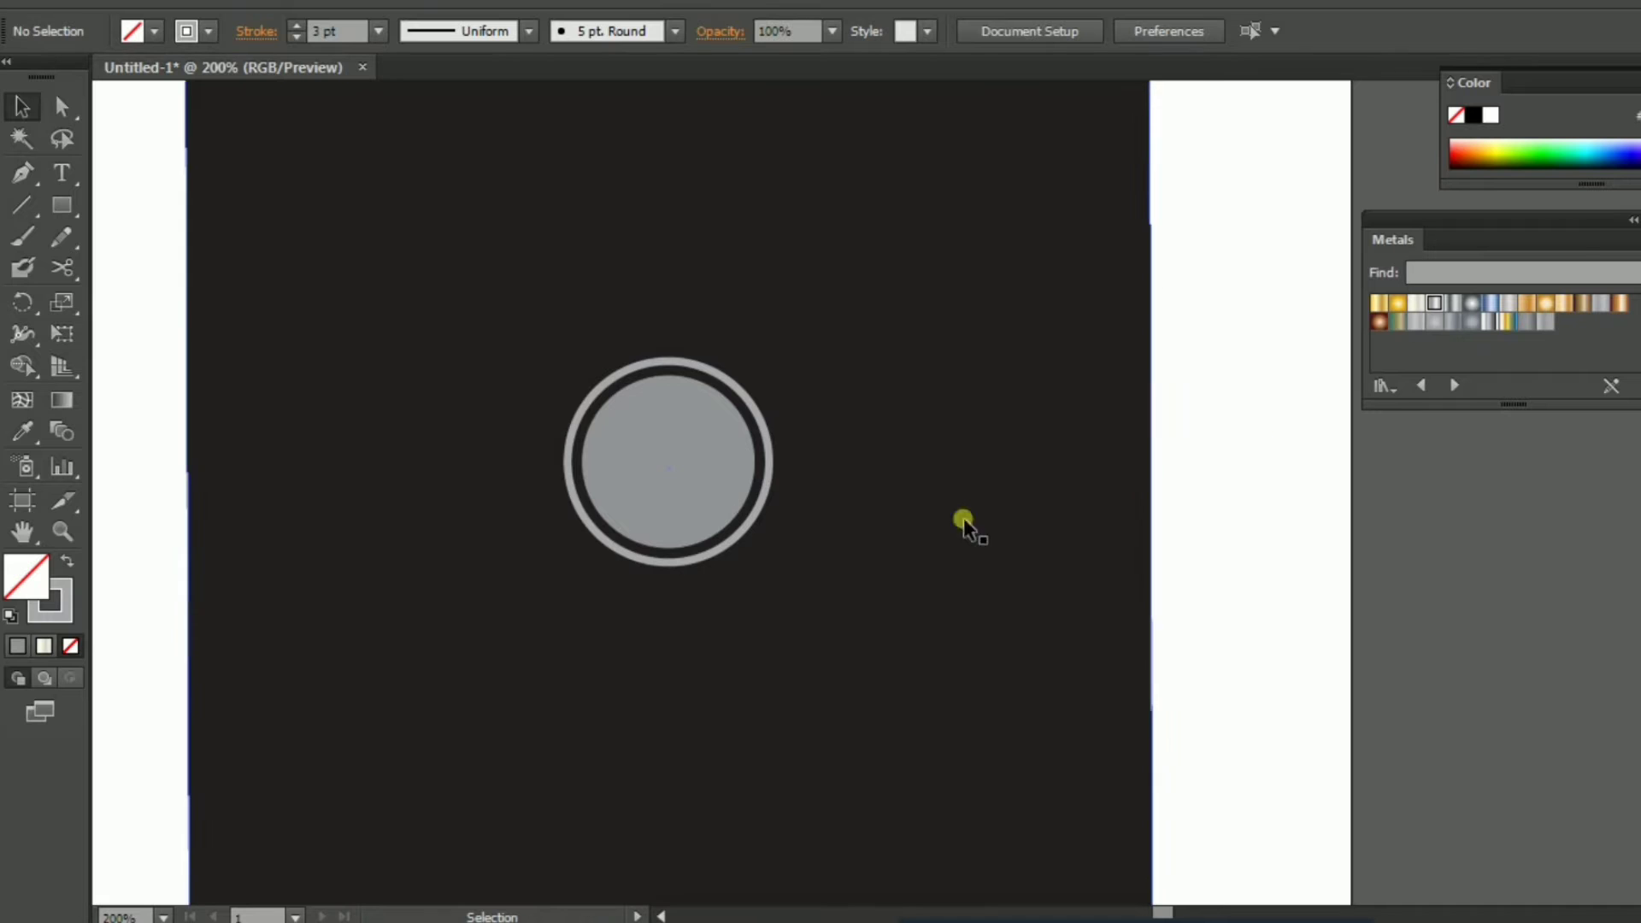
Select the ring and copy it to the clipboard.
{"action": "left_click", "coordinate": [771, 461]}
{"action": "left_click", "coordinate": [190, 2]}
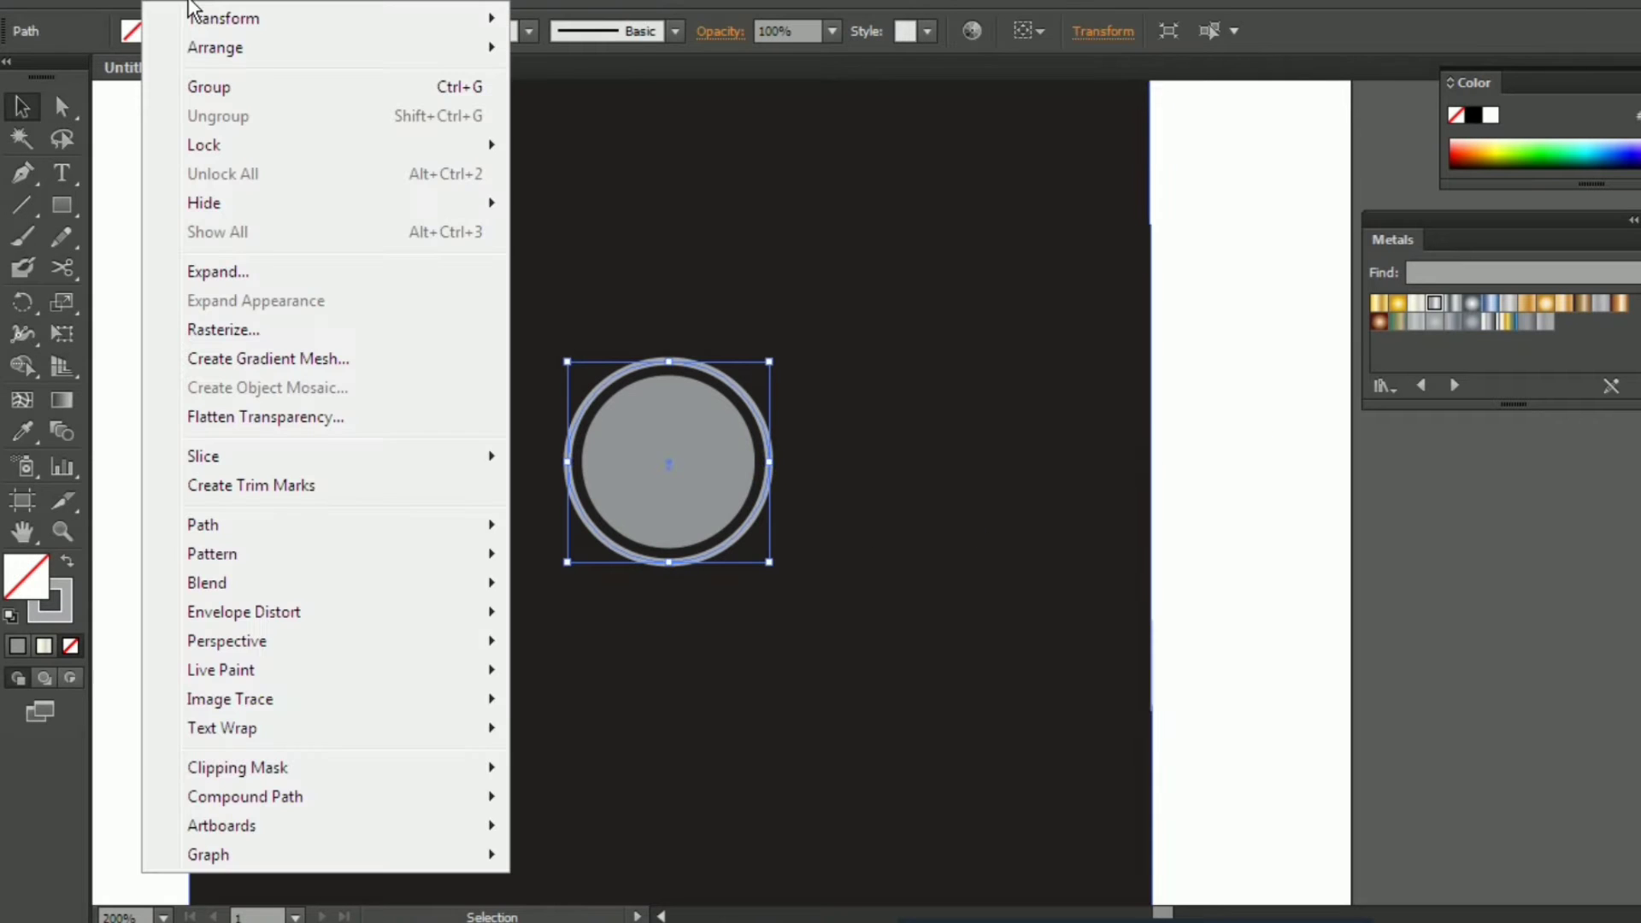
{"action": "left_click", "coordinate": [156, 115]}
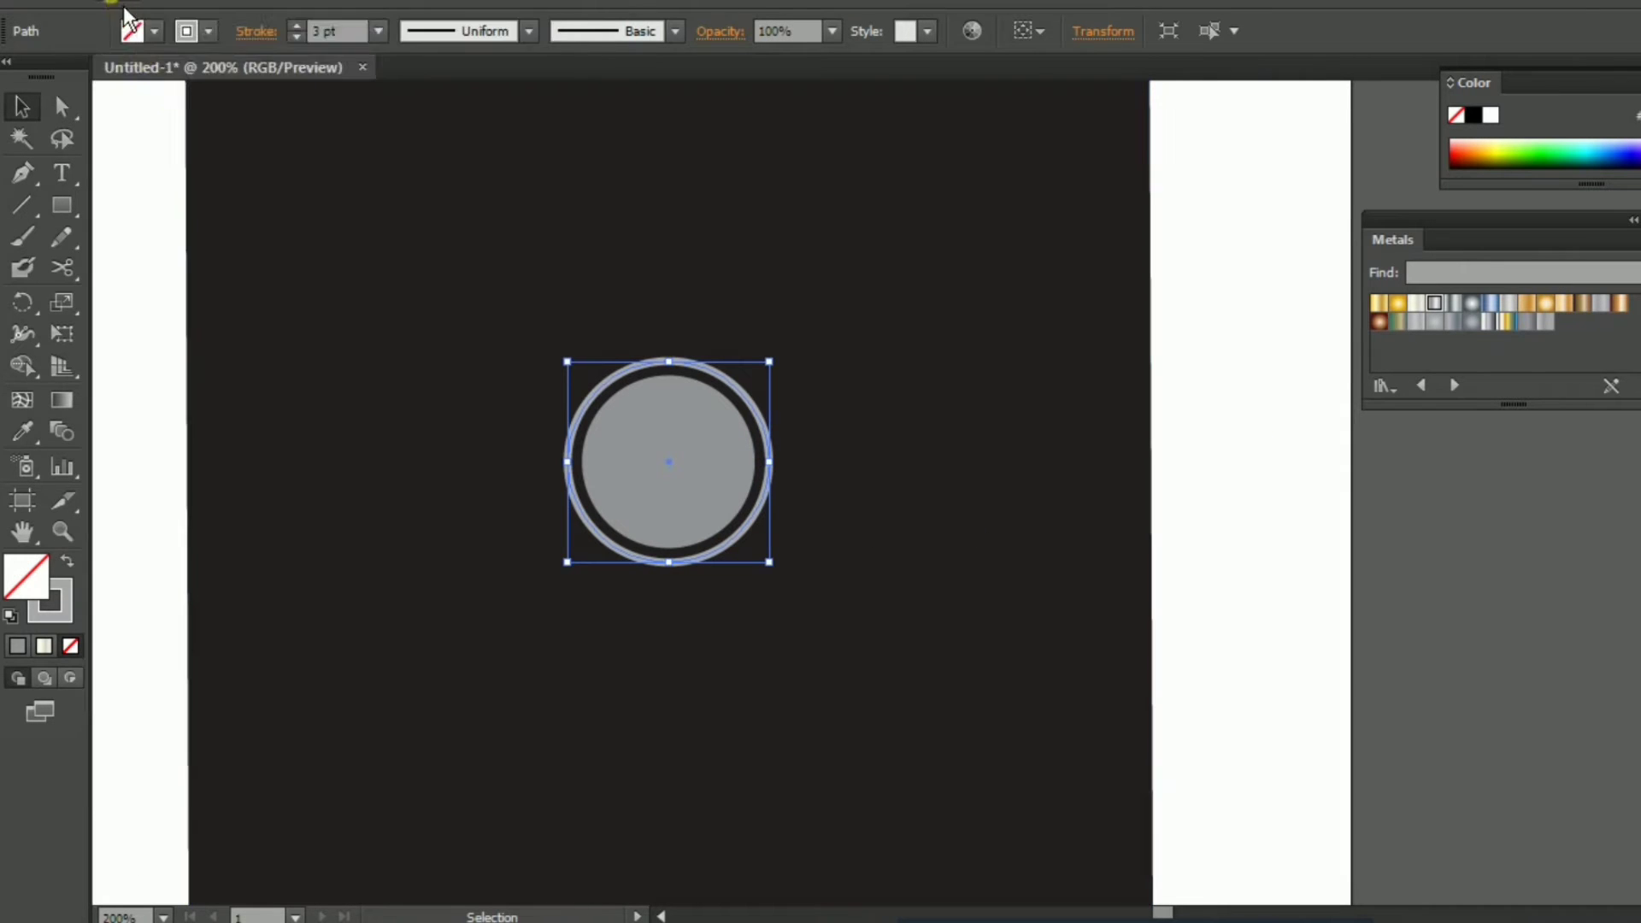
{"action": "left_click", "coordinate": [129, 5]}
Paste the ring copy in place and scale it into a larger outer ring.
{"action": "left_click", "coordinate": [224, 232]}
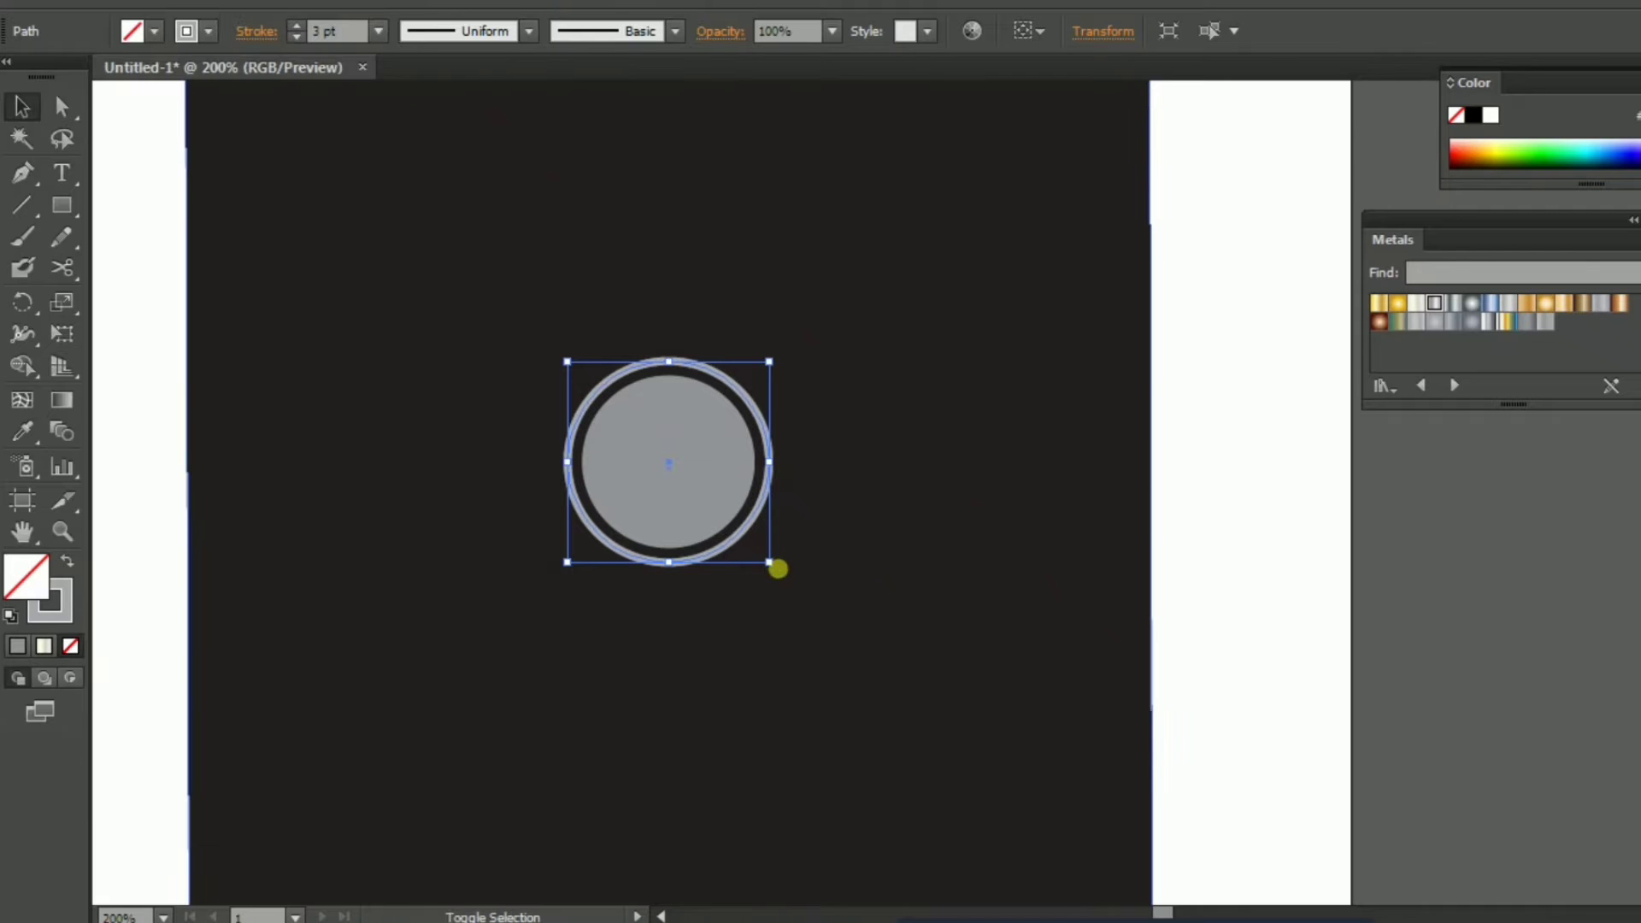
{"action": "left_click_drag", "start_coordinate": [769, 561], "coordinate": [839, 636]}
{"action": "left_click", "coordinate": [821, 176]}
Show the rulers and lay two horizontal guides across the rings.
{"action": "key", "text": "ctrl+r"}
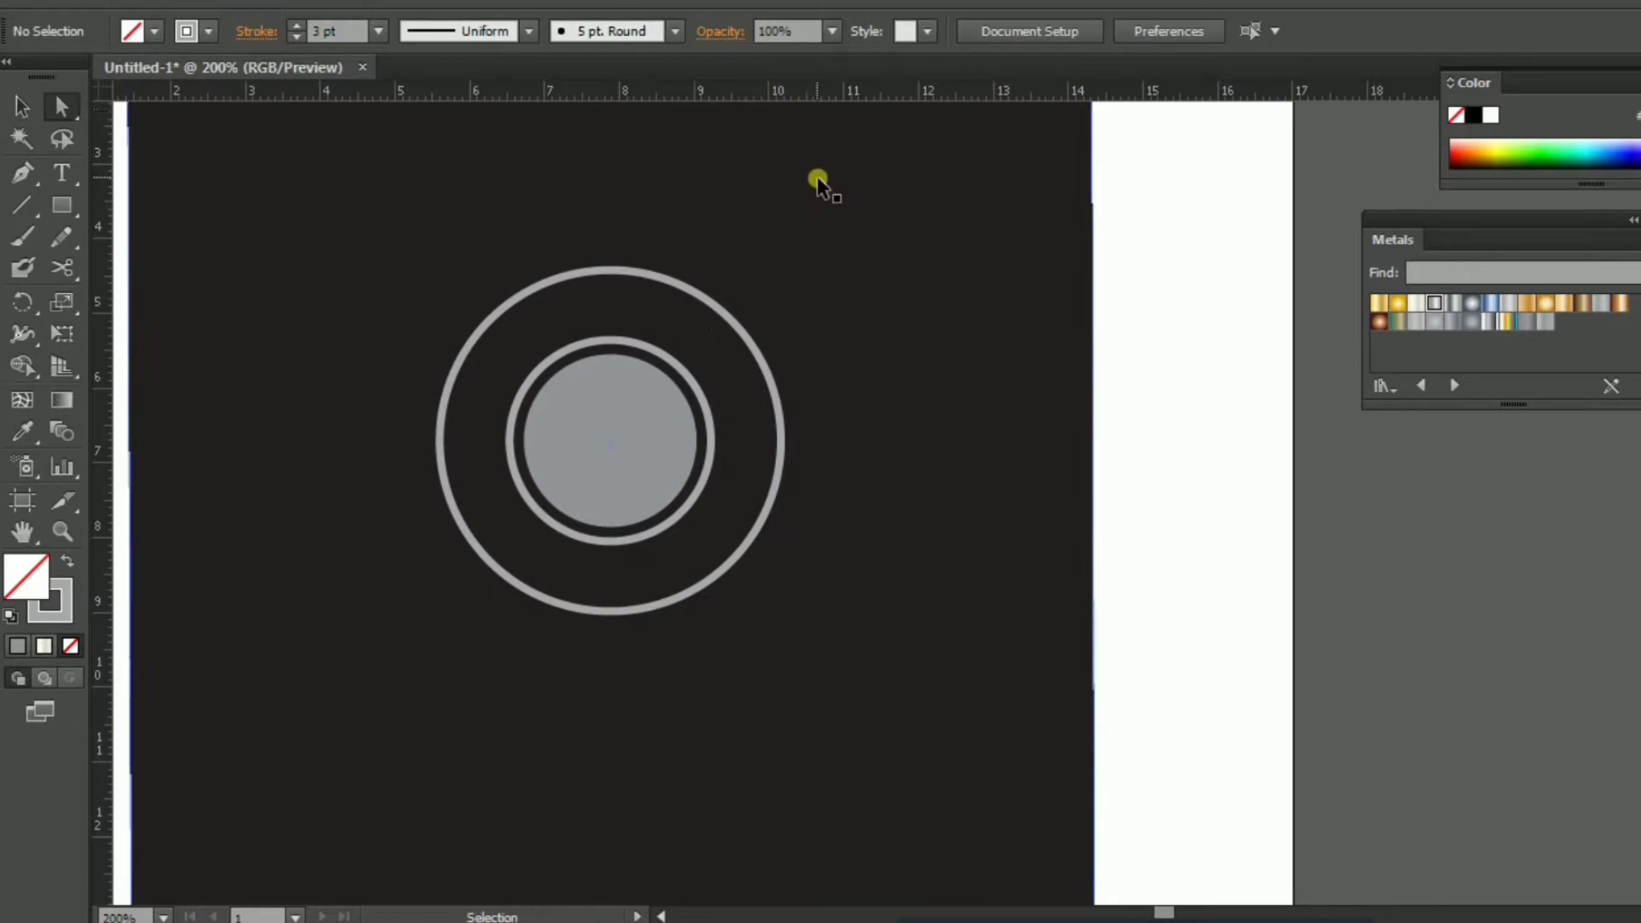
{"action": "left_click_drag", "start_coordinate": [757, 90], "coordinate": [758, 378]}
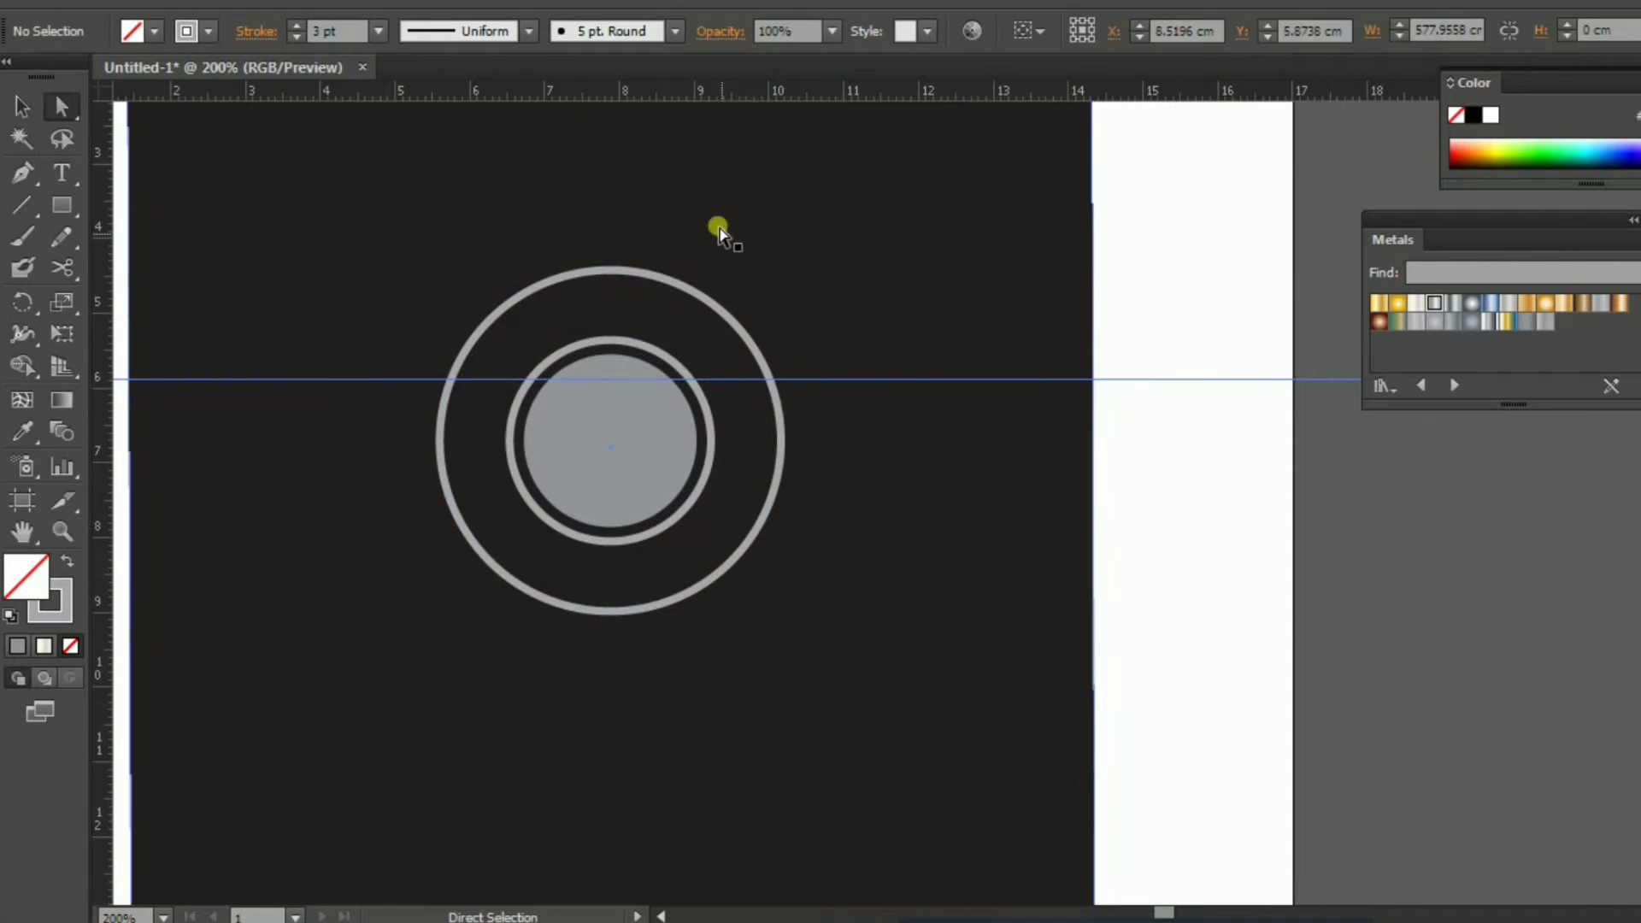
{"action": "left_click_drag", "start_coordinate": [736, 92], "coordinate": [773, 498]}
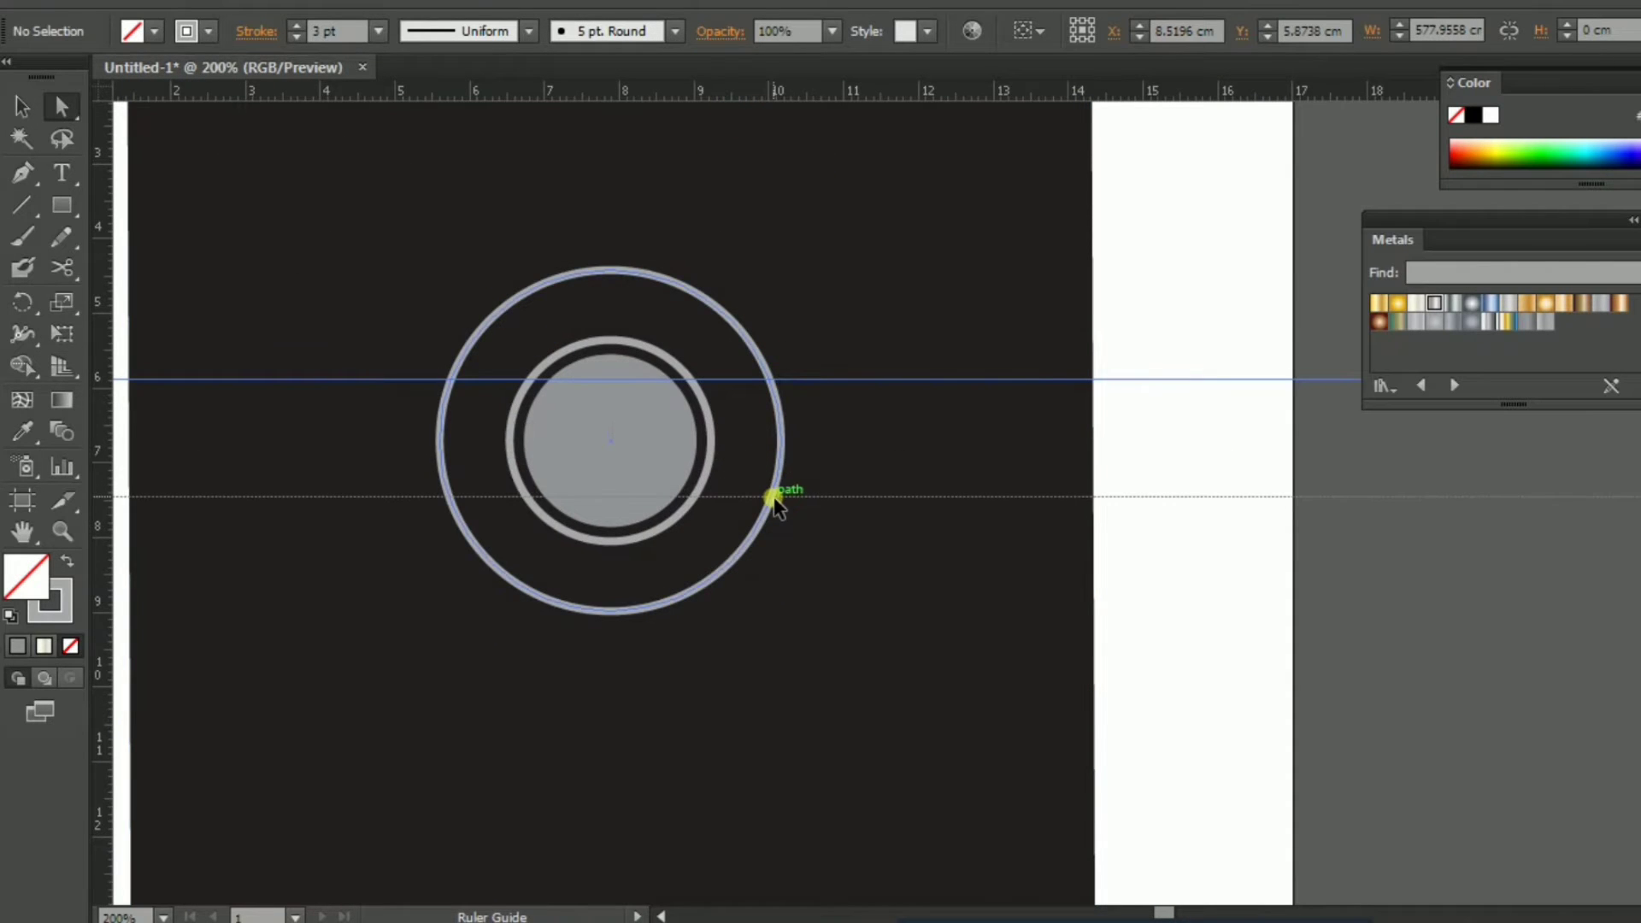
{"action": "left_click", "coordinate": [773, 498]}
{"action": "left_click", "coordinate": [74, 275]}
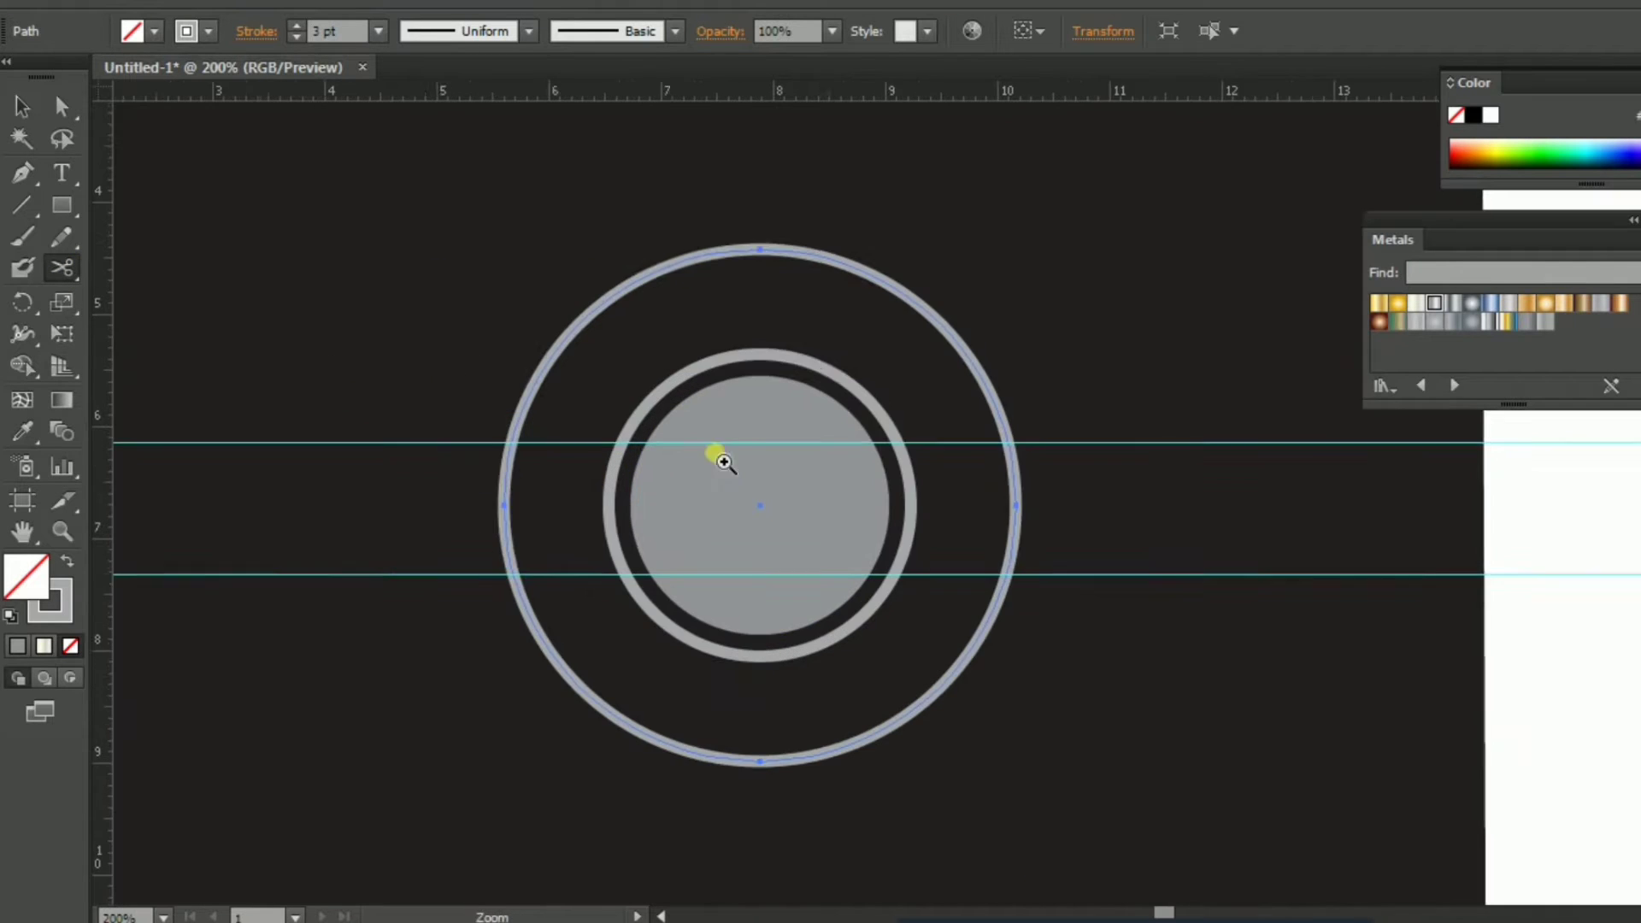
Cut the outer ring at the left guide crossings and delete the left arc.
{"action": "key", "text": "ctrl+plus"}
{"action": "left_click_drag", "start_coordinate": [720, 454], "coordinate": [772, 473]}
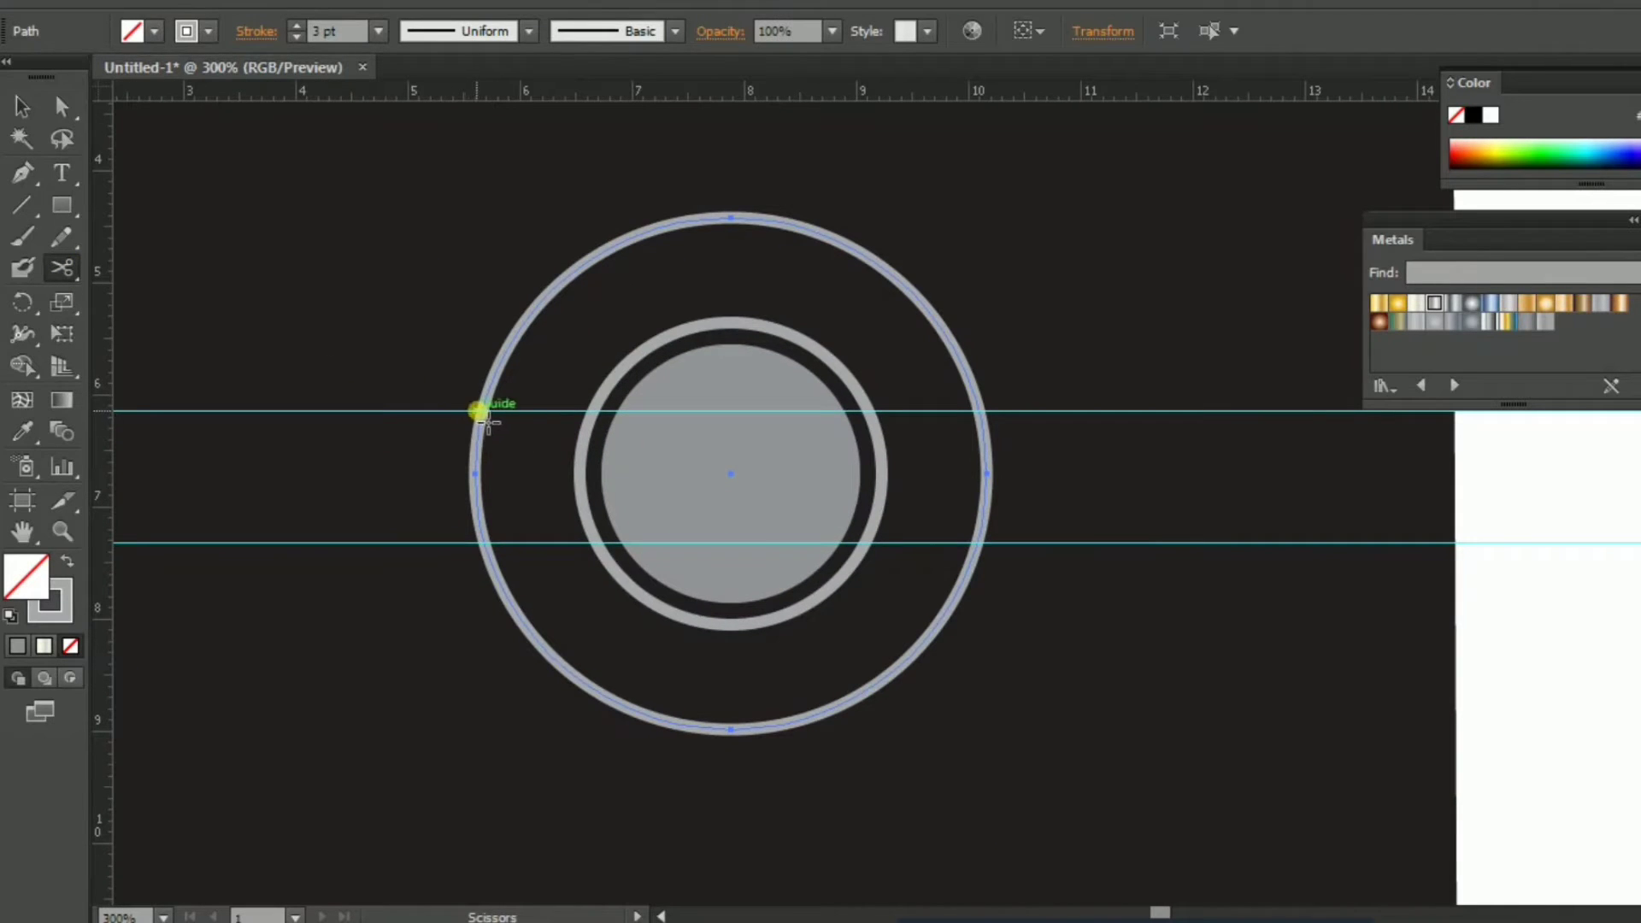
{"action": "left_click", "coordinate": [484, 412]}
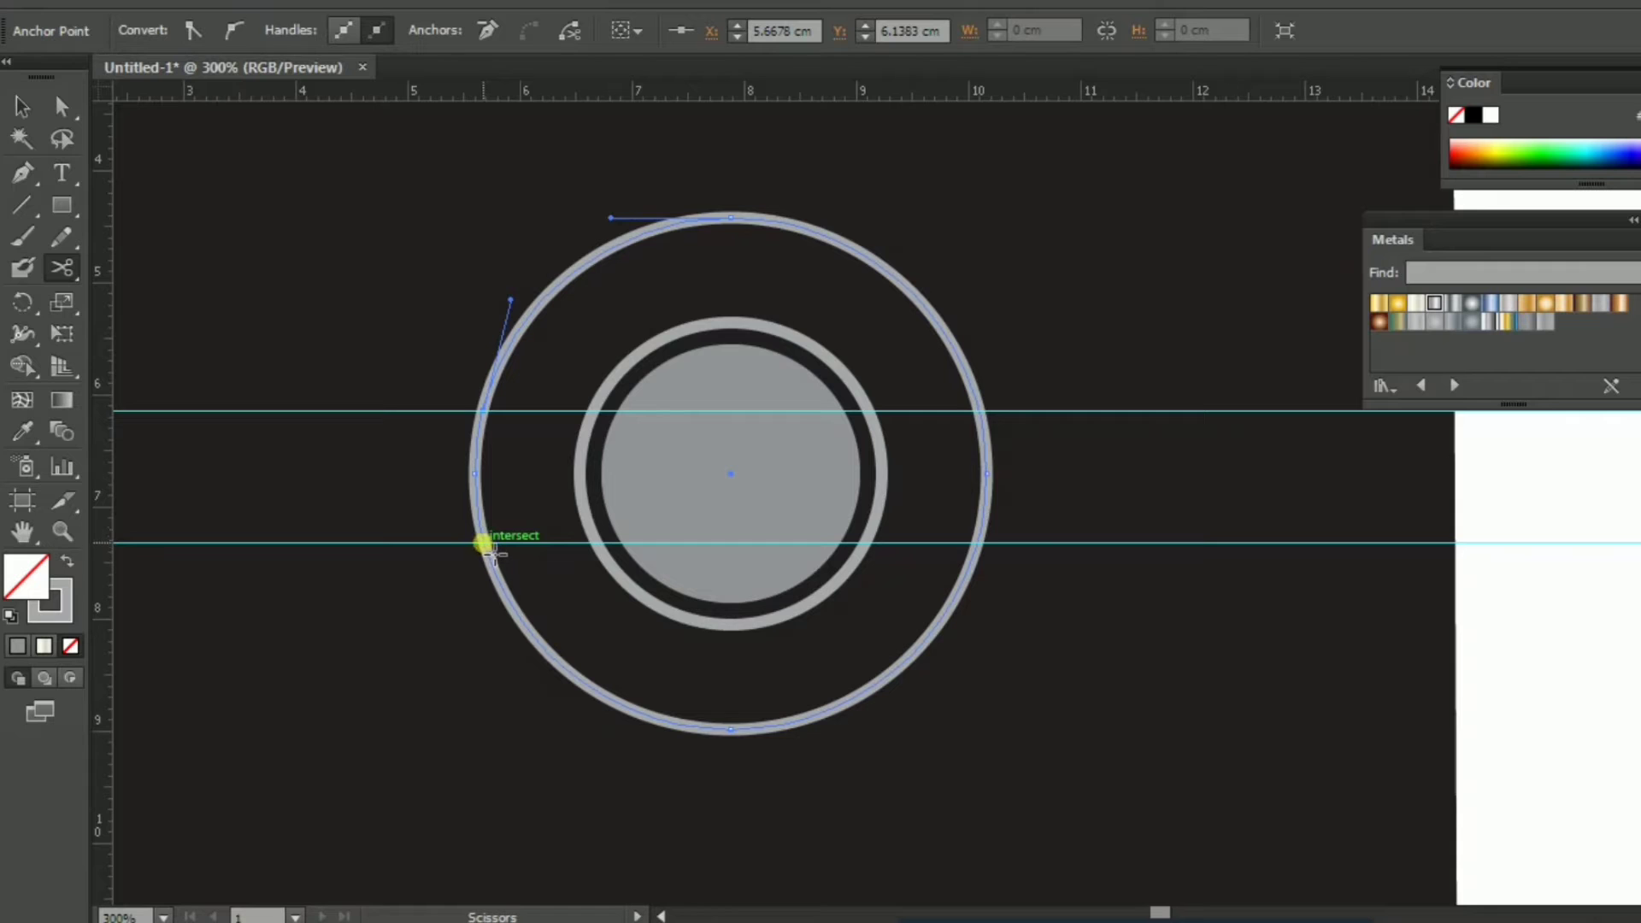
{"action": "left_click", "coordinate": [484, 542]}
{"action": "left_click", "coordinate": [980, 413]}
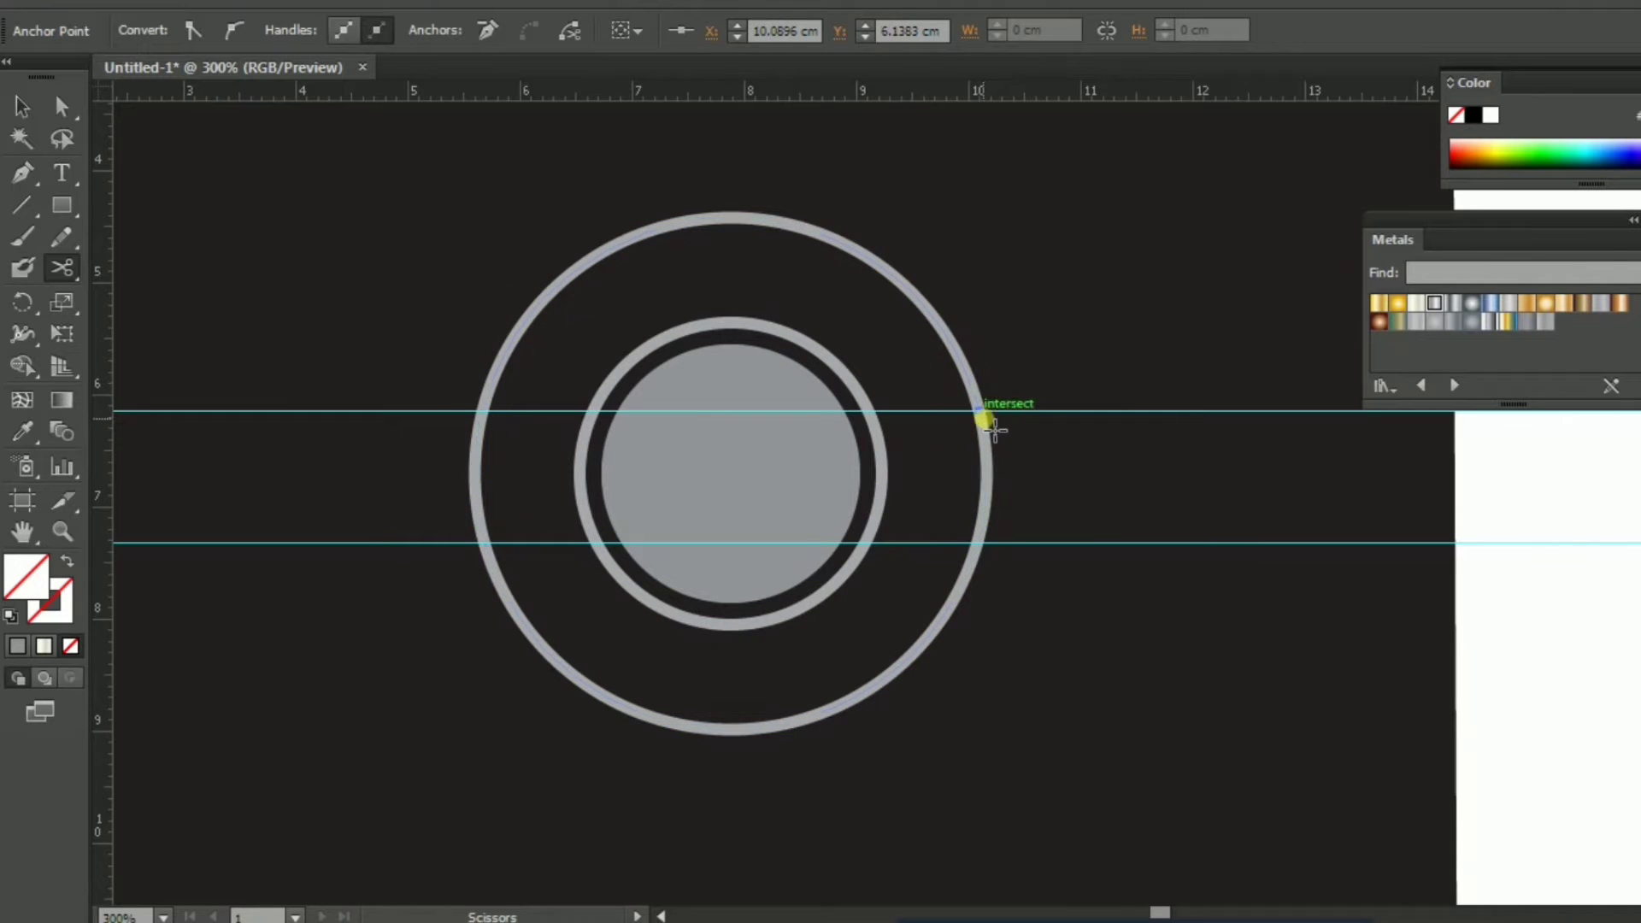
{"action": "left_click", "coordinate": [980, 543]}
{"action": "left_click", "coordinate": [24, 107]}
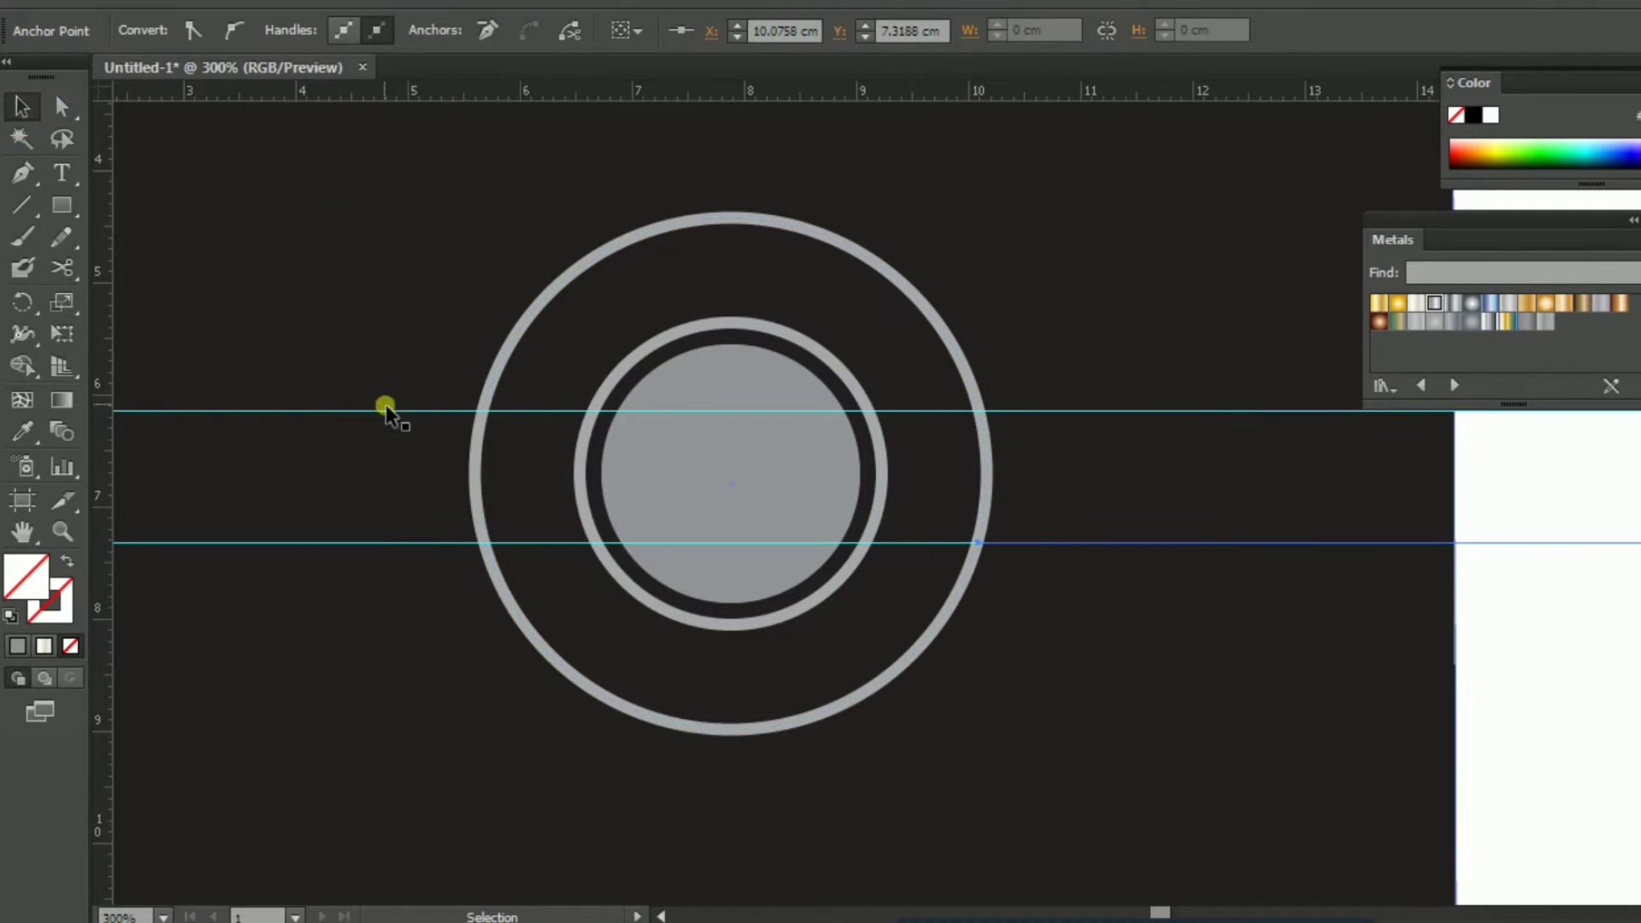
{"action": "left_click_drag", "start_coordinate": [476, 454], "coordinate": [425, 454]}
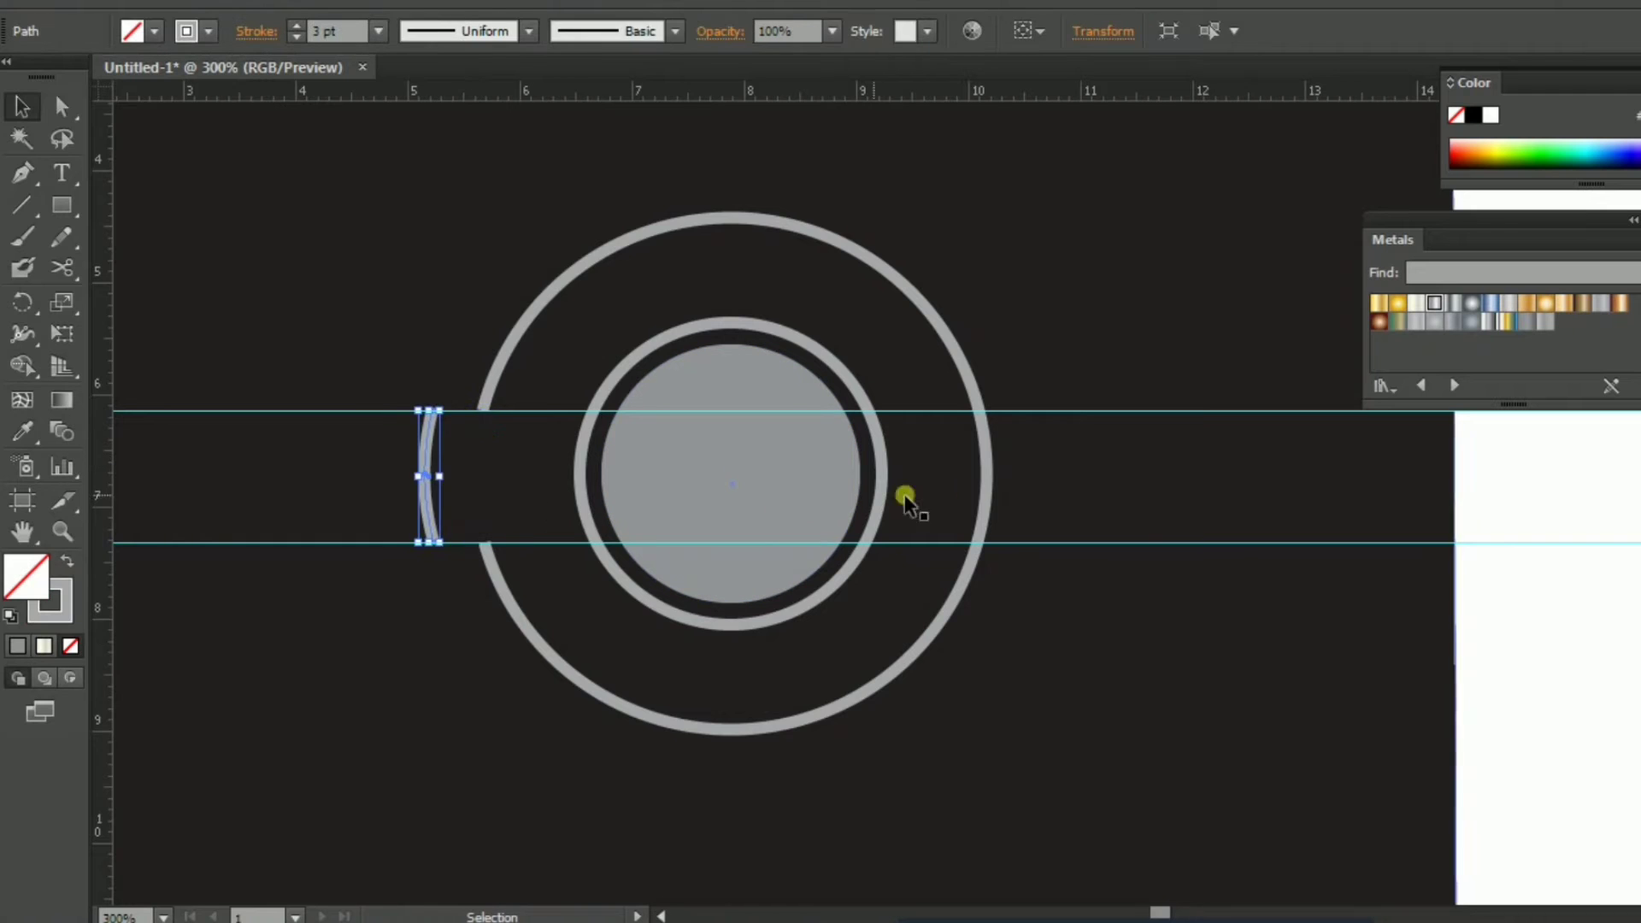
{"action": "key", "text": "Delete"}
Cut the ring at the right guide crossings and delete the right arc.
{"action": "key", "text": "c"}
{"action": "left_click", "coordinate": [977, 418]}
{"action": "left_click", "coordinate": [979, 415]}
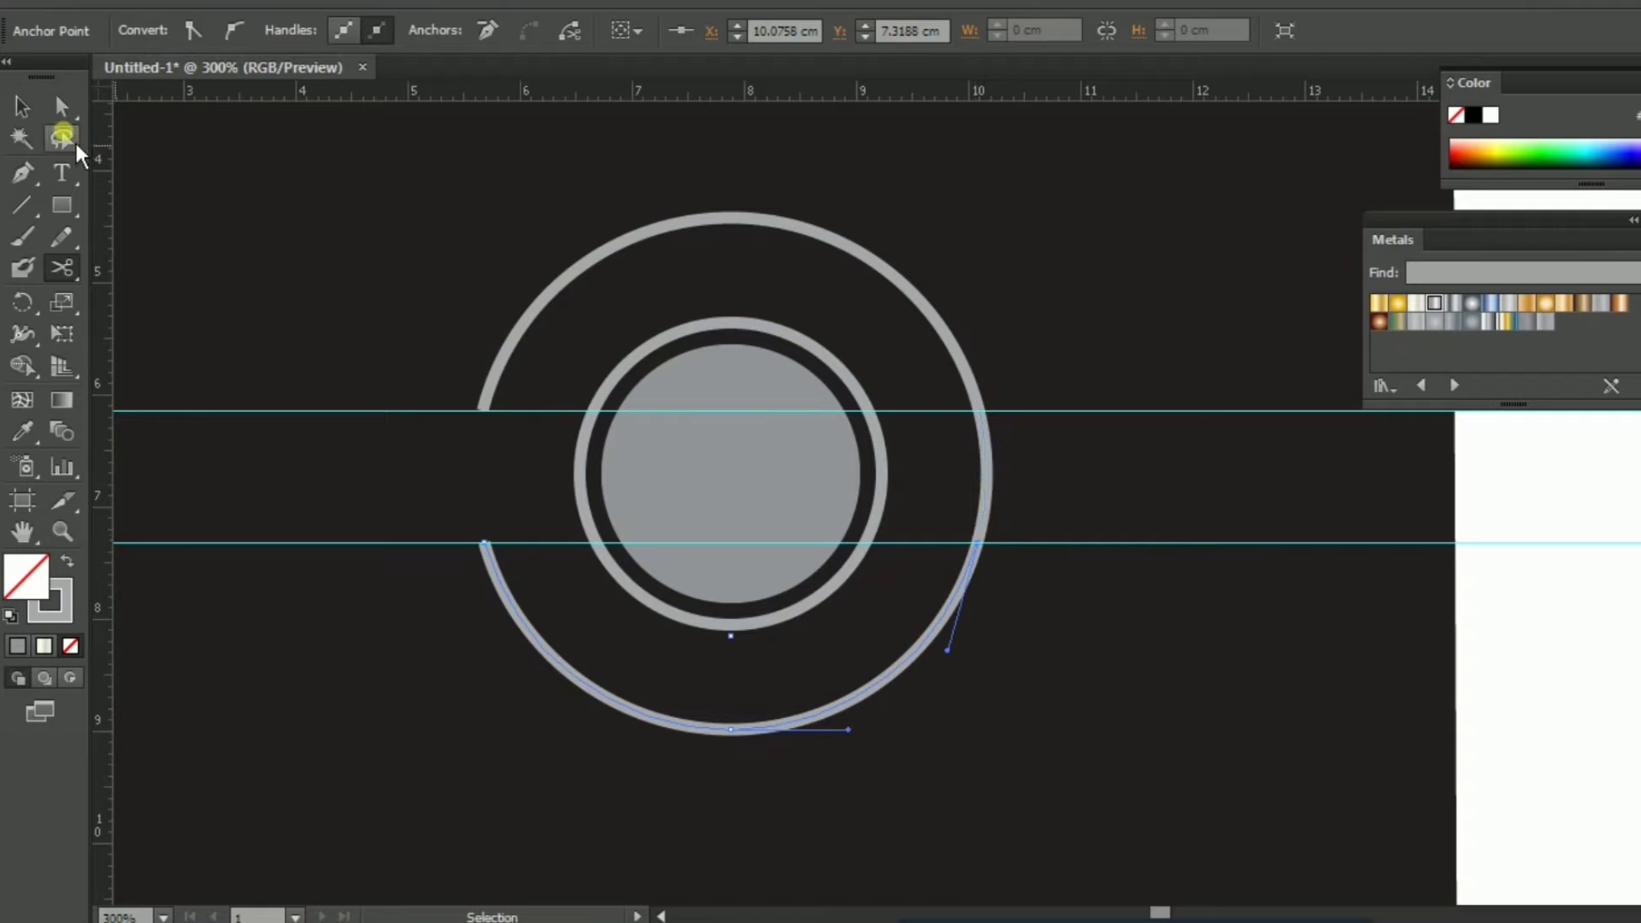
{"action": "left_click", "coordinate": [34, 110]}
{"action": "left_click", "coordinate": [1077, 523]}
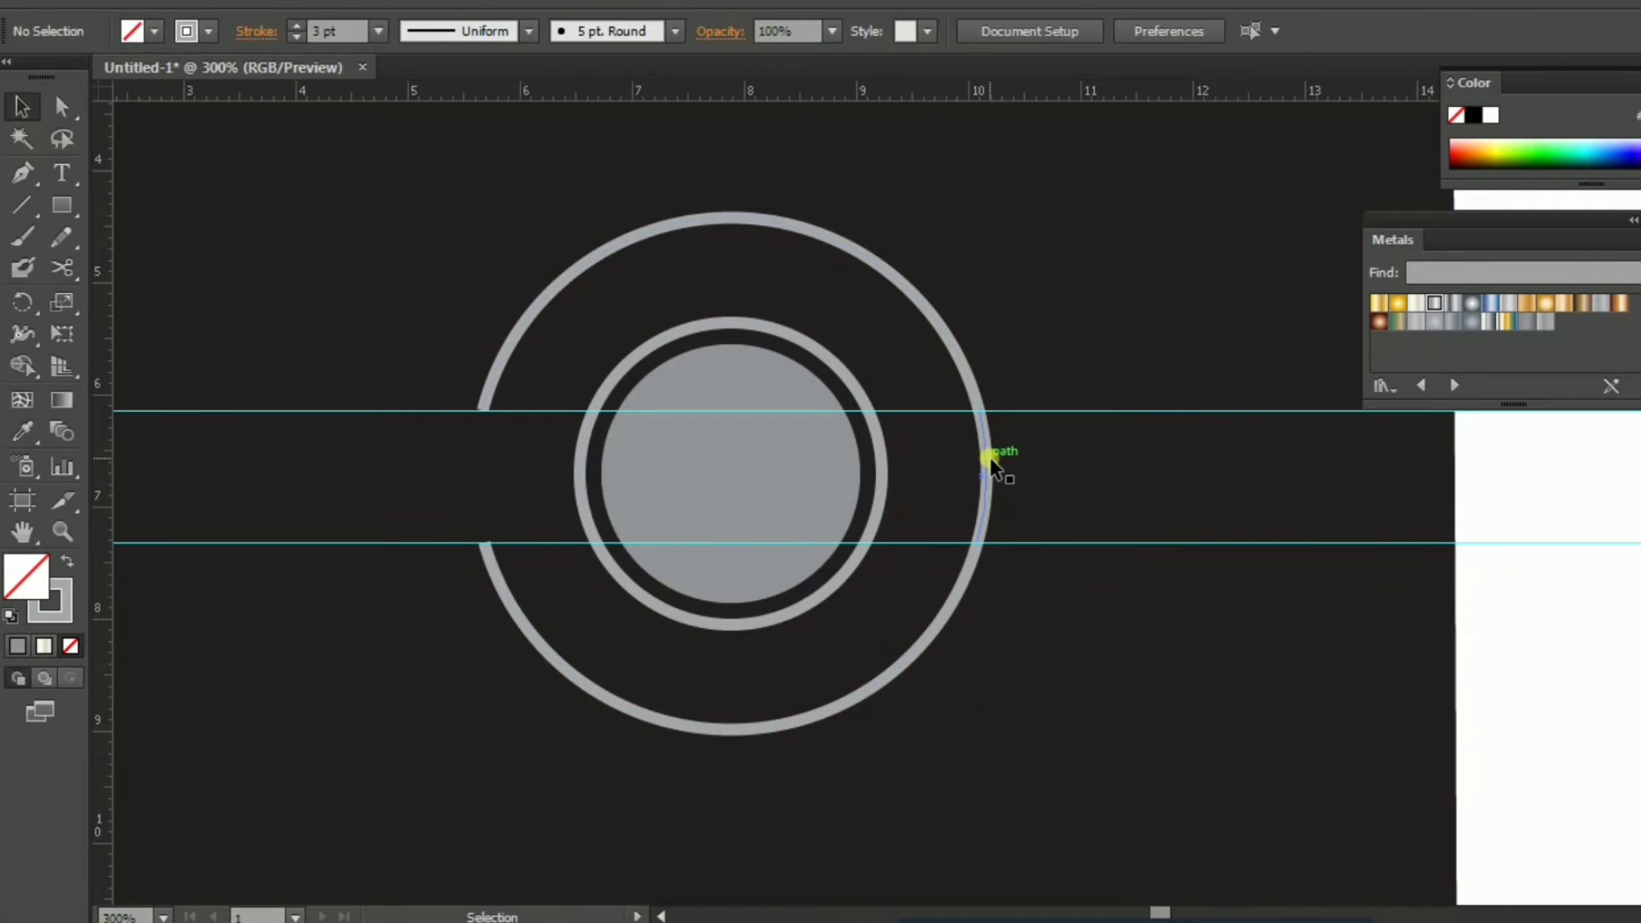
{"action": "left_click_drag", "start_coordinate": [991, 458], "coordinate": [1056, 467]}
{"action": "key", "text": "Delete"}
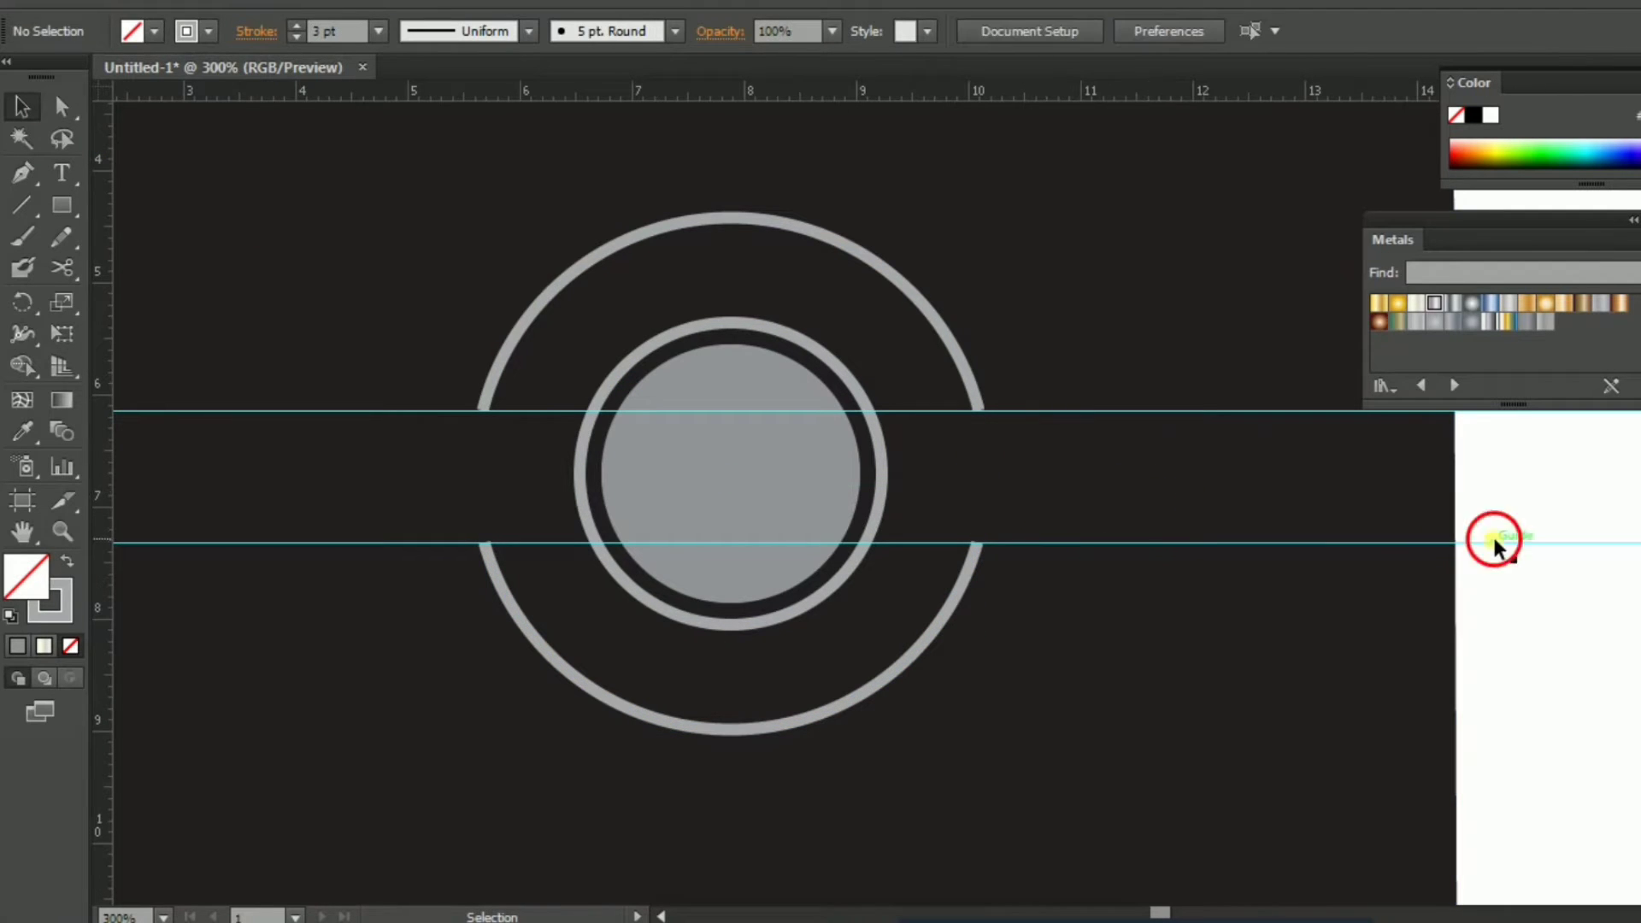
{"action": "left_click", "coordinate": [1495, 539]}
Delete the lower guide and move the 'Nature' text onto the central grey circle.
{"action": "key", "text": "Delete"}
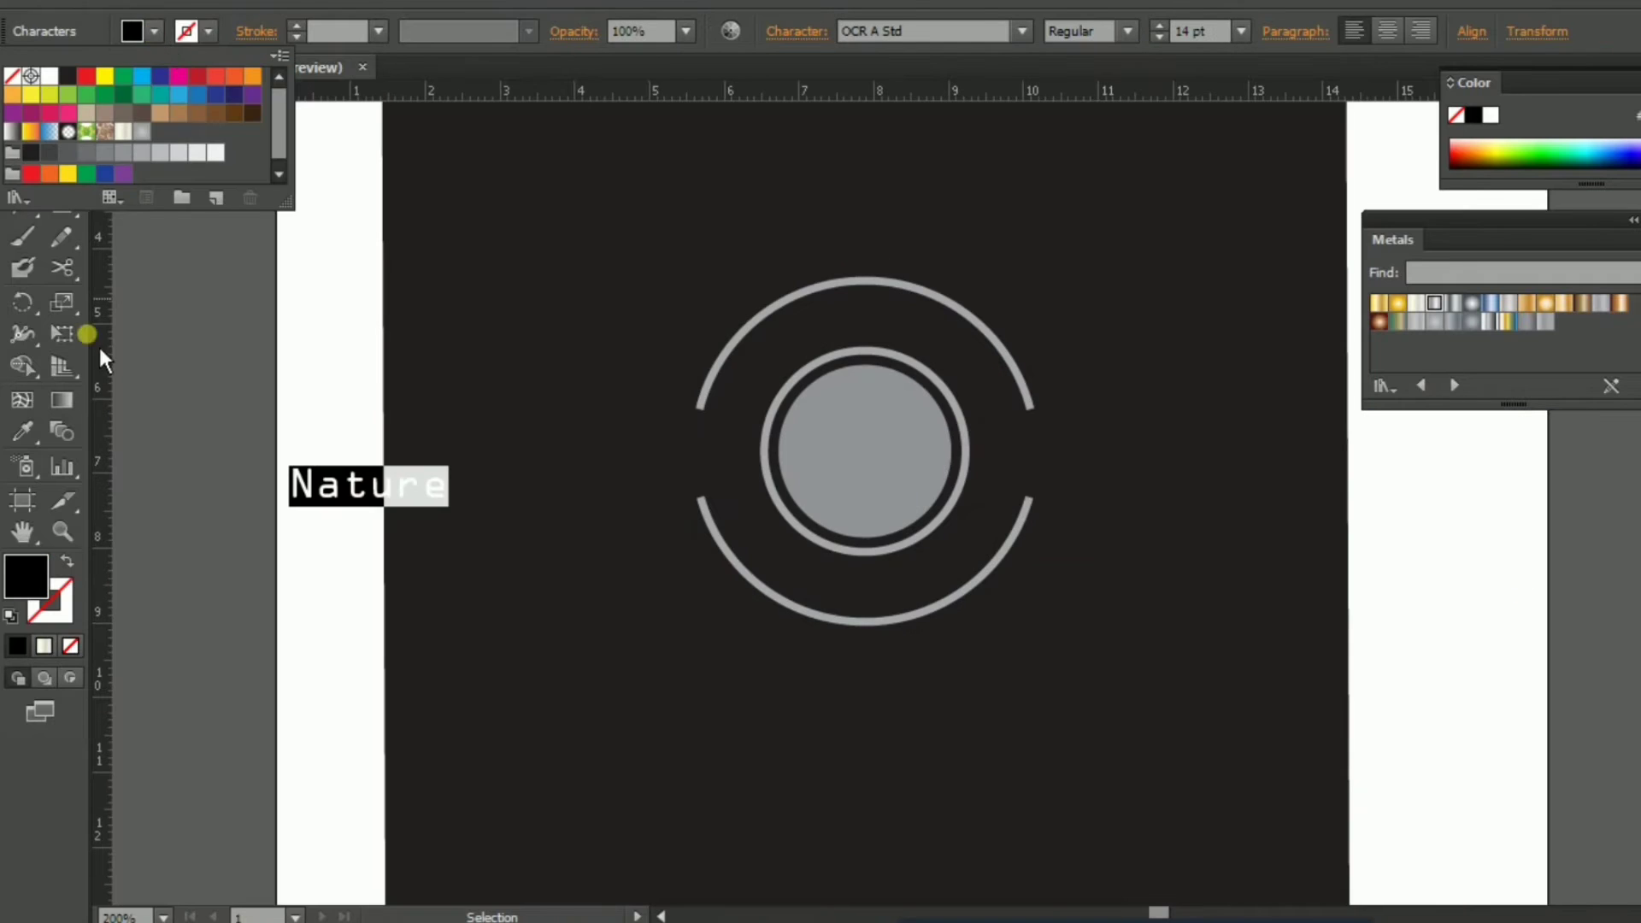
{"action": "left_click", "coordinate": [22, 106]}
{"action": "left_click", "coordinate": [355, 560]}
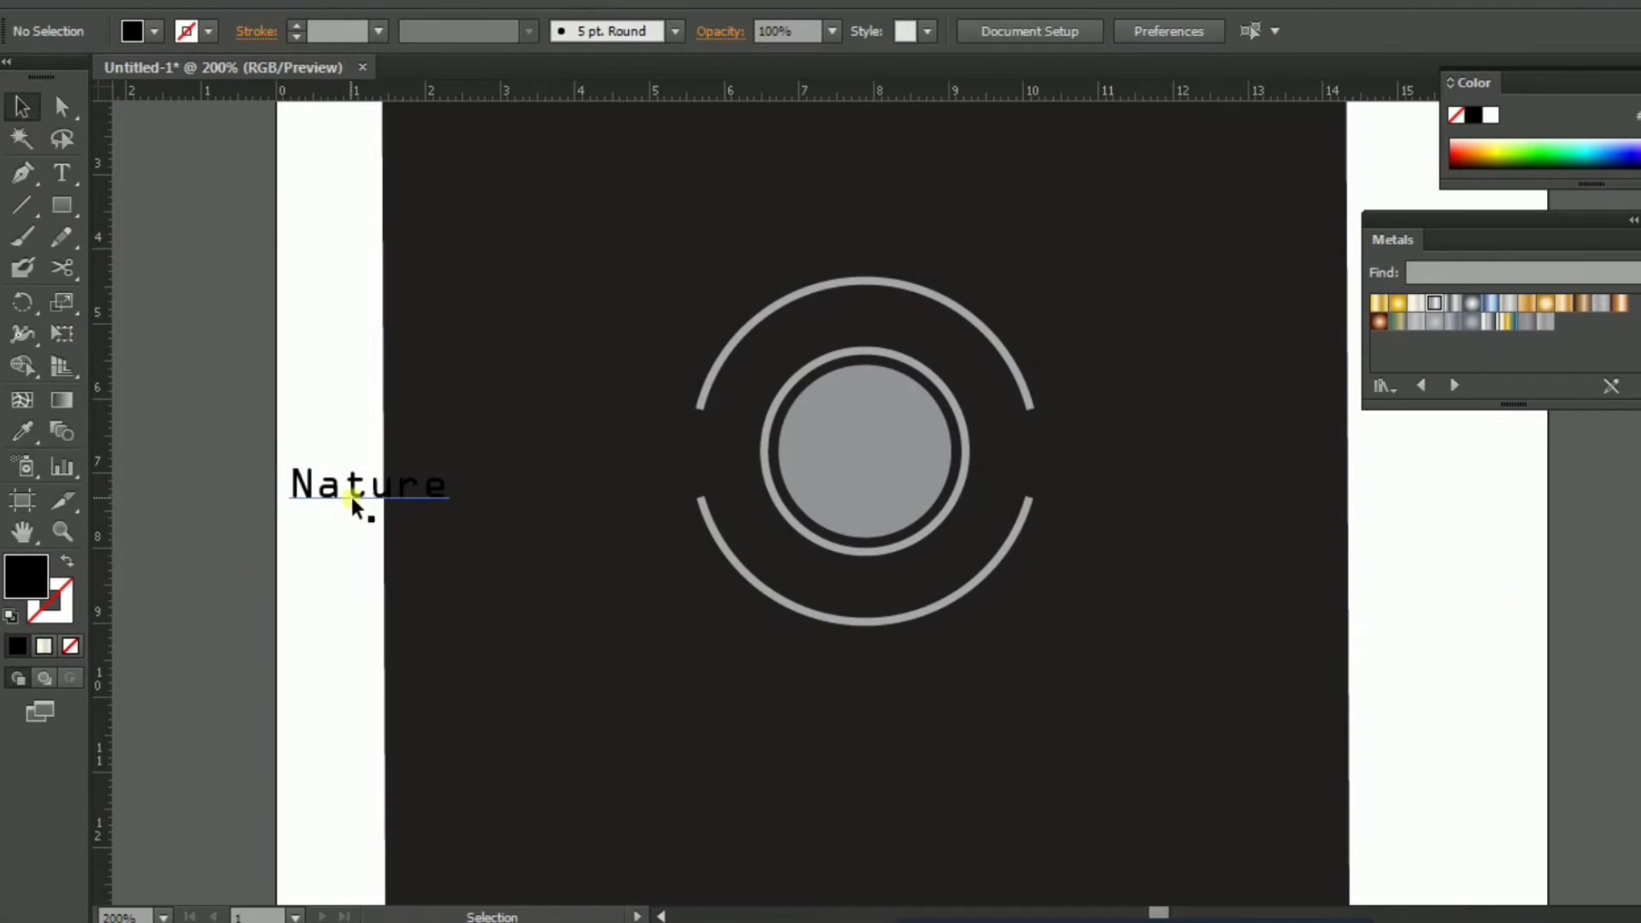
{"action": "left_click_drag", "start_coordinate": [354, 504], "coordinate": [843, 464]}
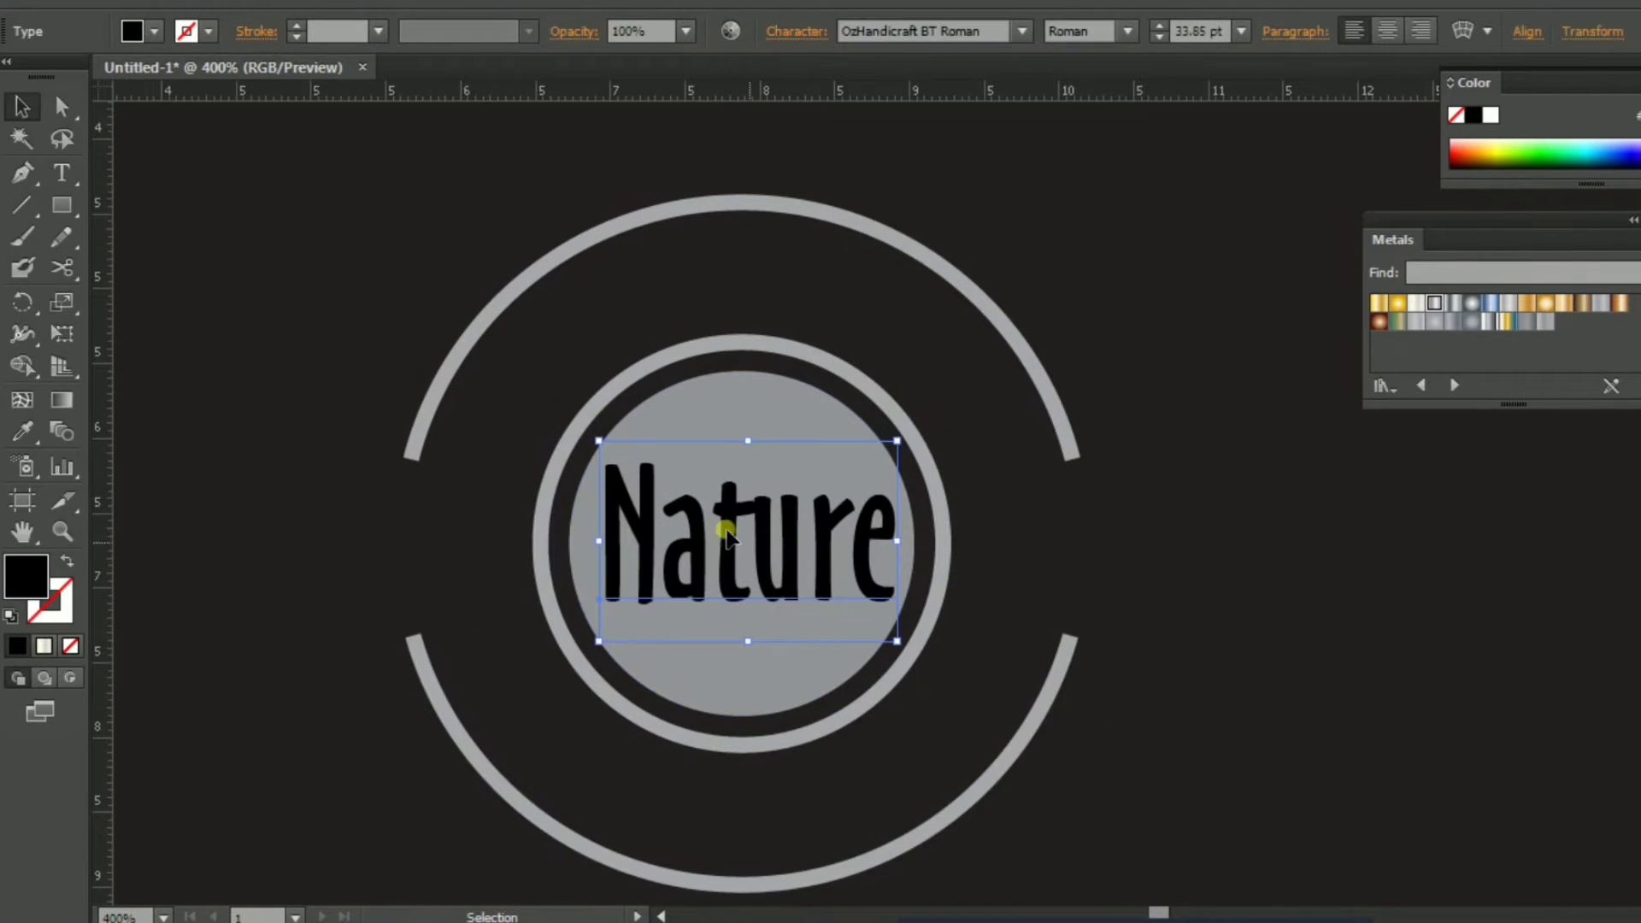
{"action": "left_click", "coordinate": [246, 4]}
Expand the 'Nature' text into shapes.
{"action": "left_click", "coordinate": [214, 267]}
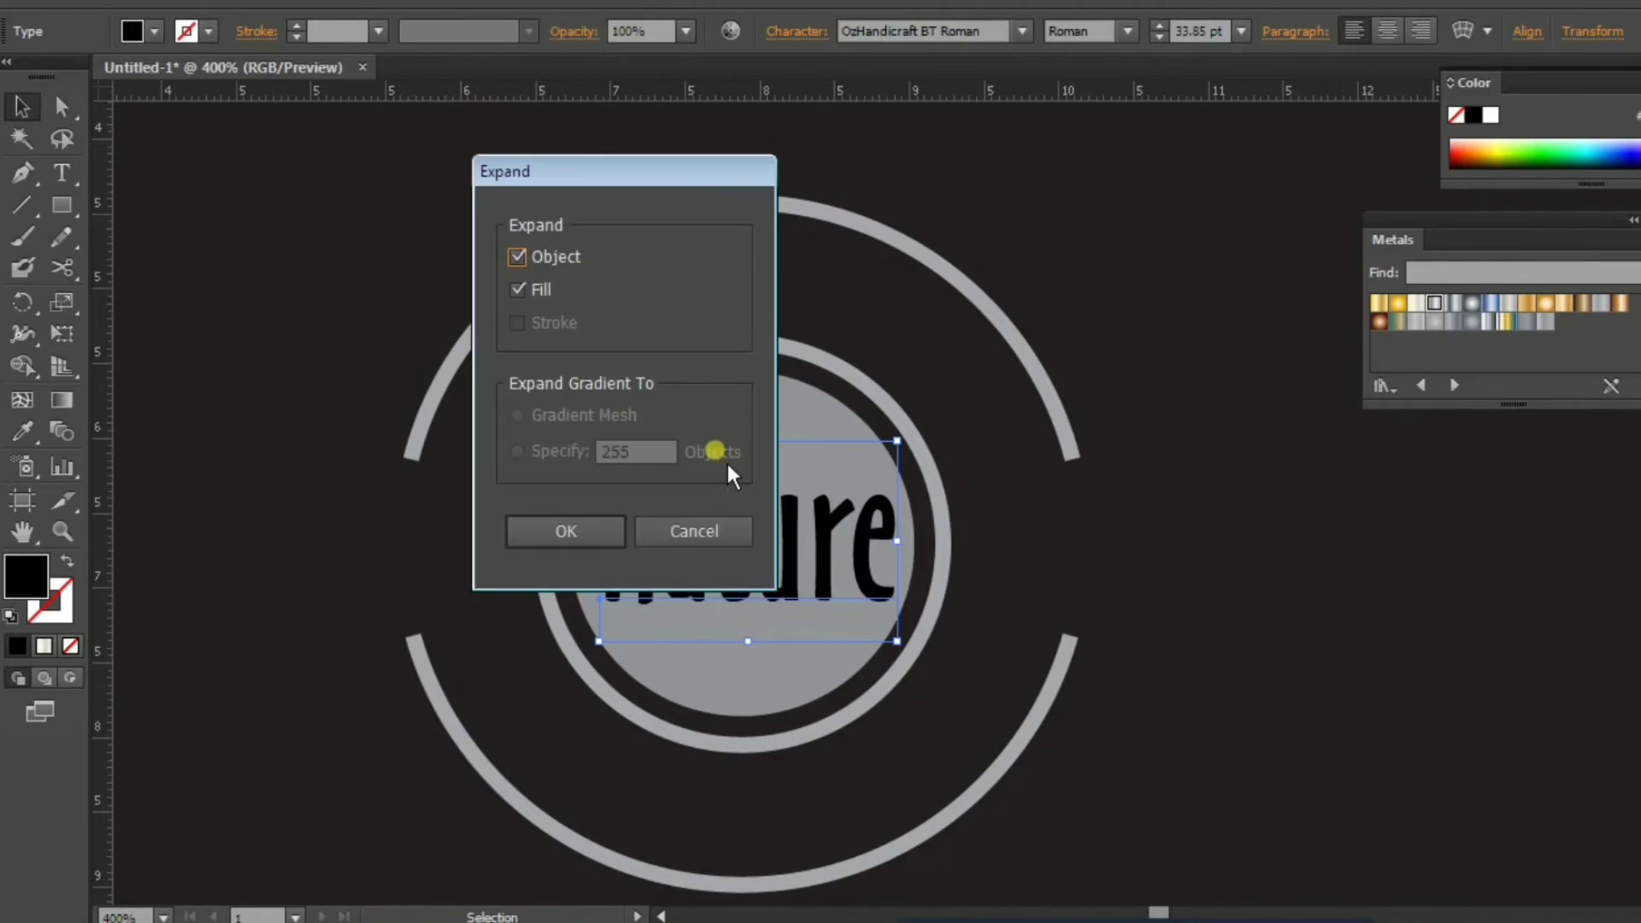
{"action": "left_click", "coordinate": [597, 530]}
{"action": "key", "text": "ctrl+minus"}
{"action": "left_click", "coordinate": [828, 491]}
Add white 'ESTD.' and '1890' text labels on either side of the circle.
{"action": "mouse_move", "coordinate": [828, 490]}
{"action": "left_mouse_down"}
{"action": "mouse_move", "coordinate": [943, 557]}
{"action": "mouse_move", "coordinate": [1151, 582]}
{"action": "left_mouse_up"}
{"action": "left_click", "coordinate": [61, 174]}
{"action": "left_click", "coordinate": [314, 506]}
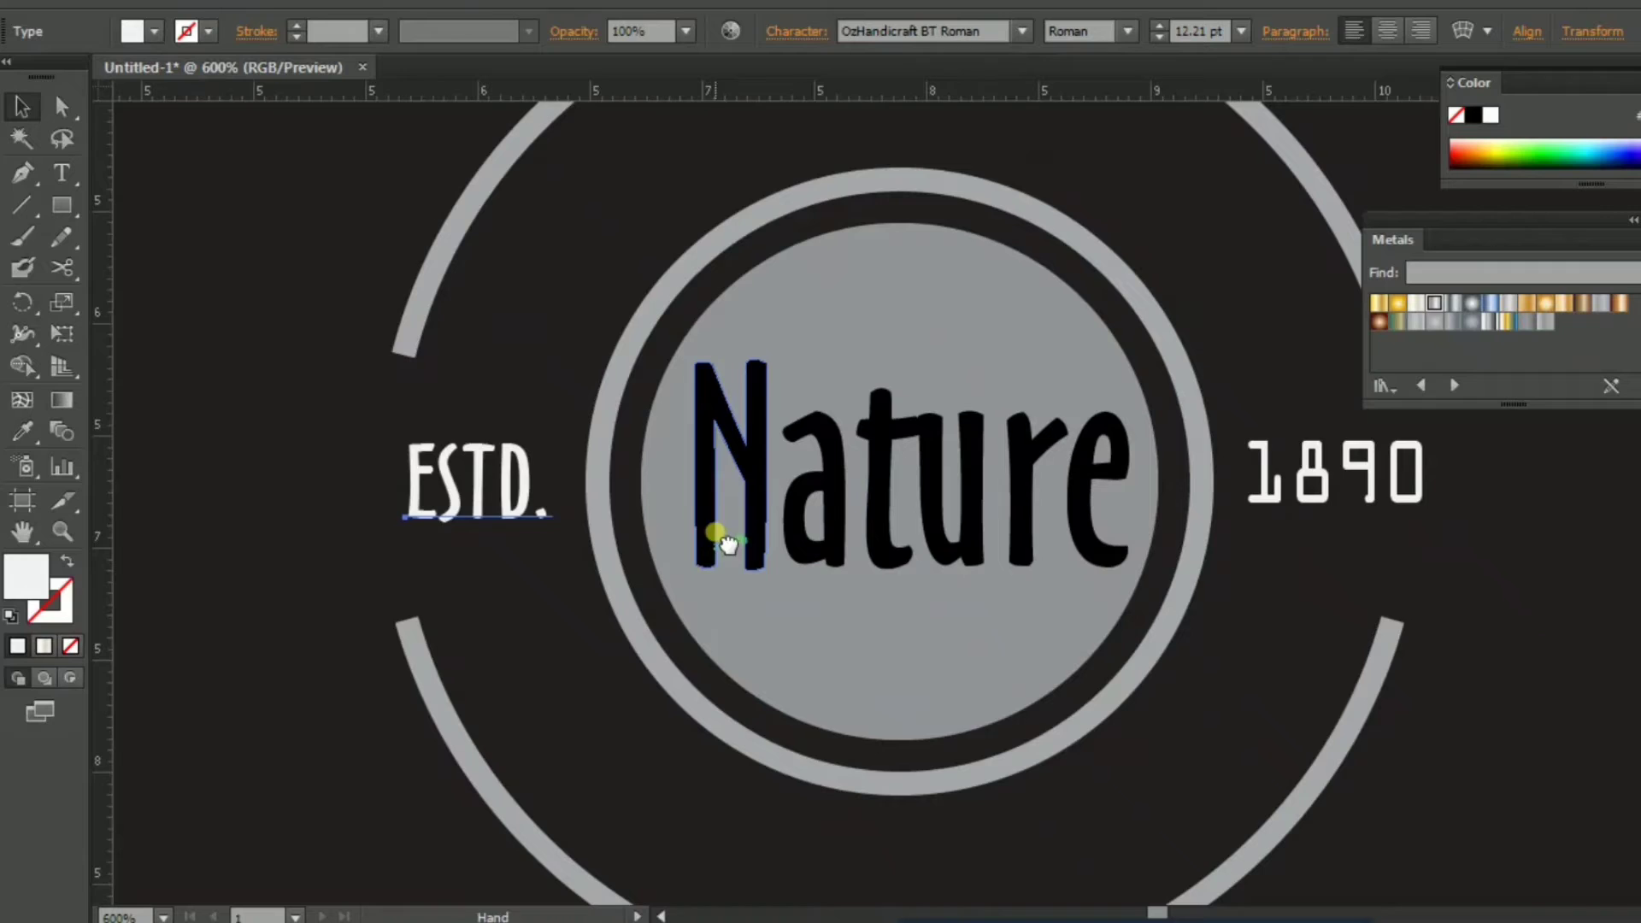
Draw a 1 pt rule under 'ESTD.' and duplicate it above the label.
{"action": "left_click_drag", "start_coordinate": [526, 491], "coordinate": [512, 494]}
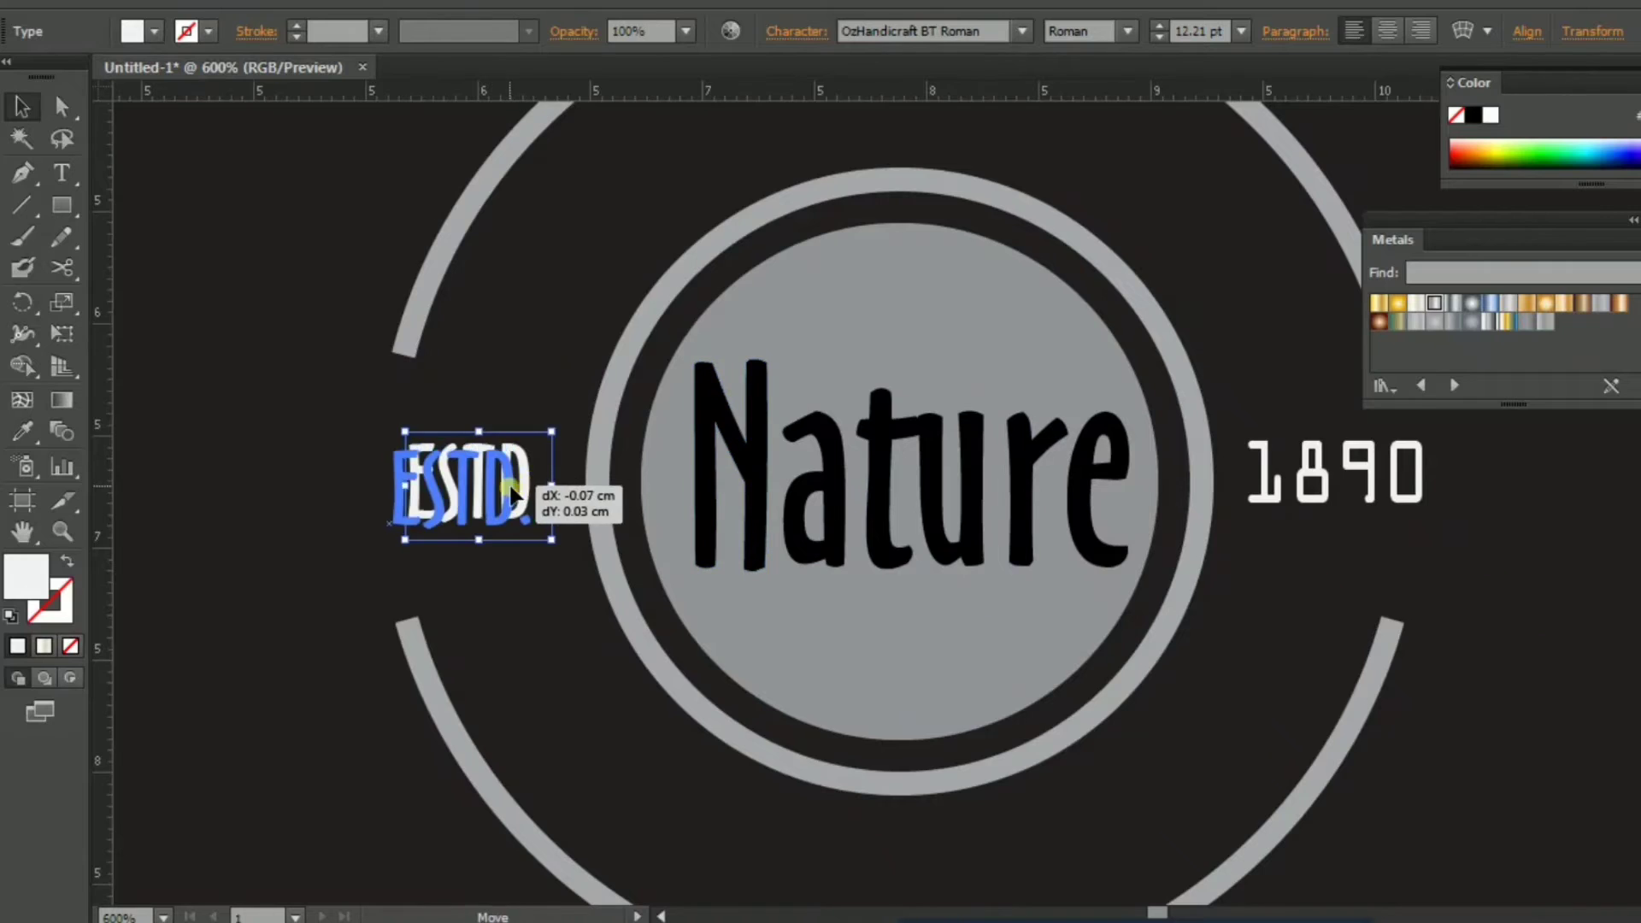
{"action": "mouse_move", "coordinate": [376, 549]}
{"action": "left_mouse_down"}
{"action": "mouse_move", "coordinate": [484, 562]}
{"action": "mouse_move", "coordinate": [553, 549]}
{"action": "left_mouse_up"}
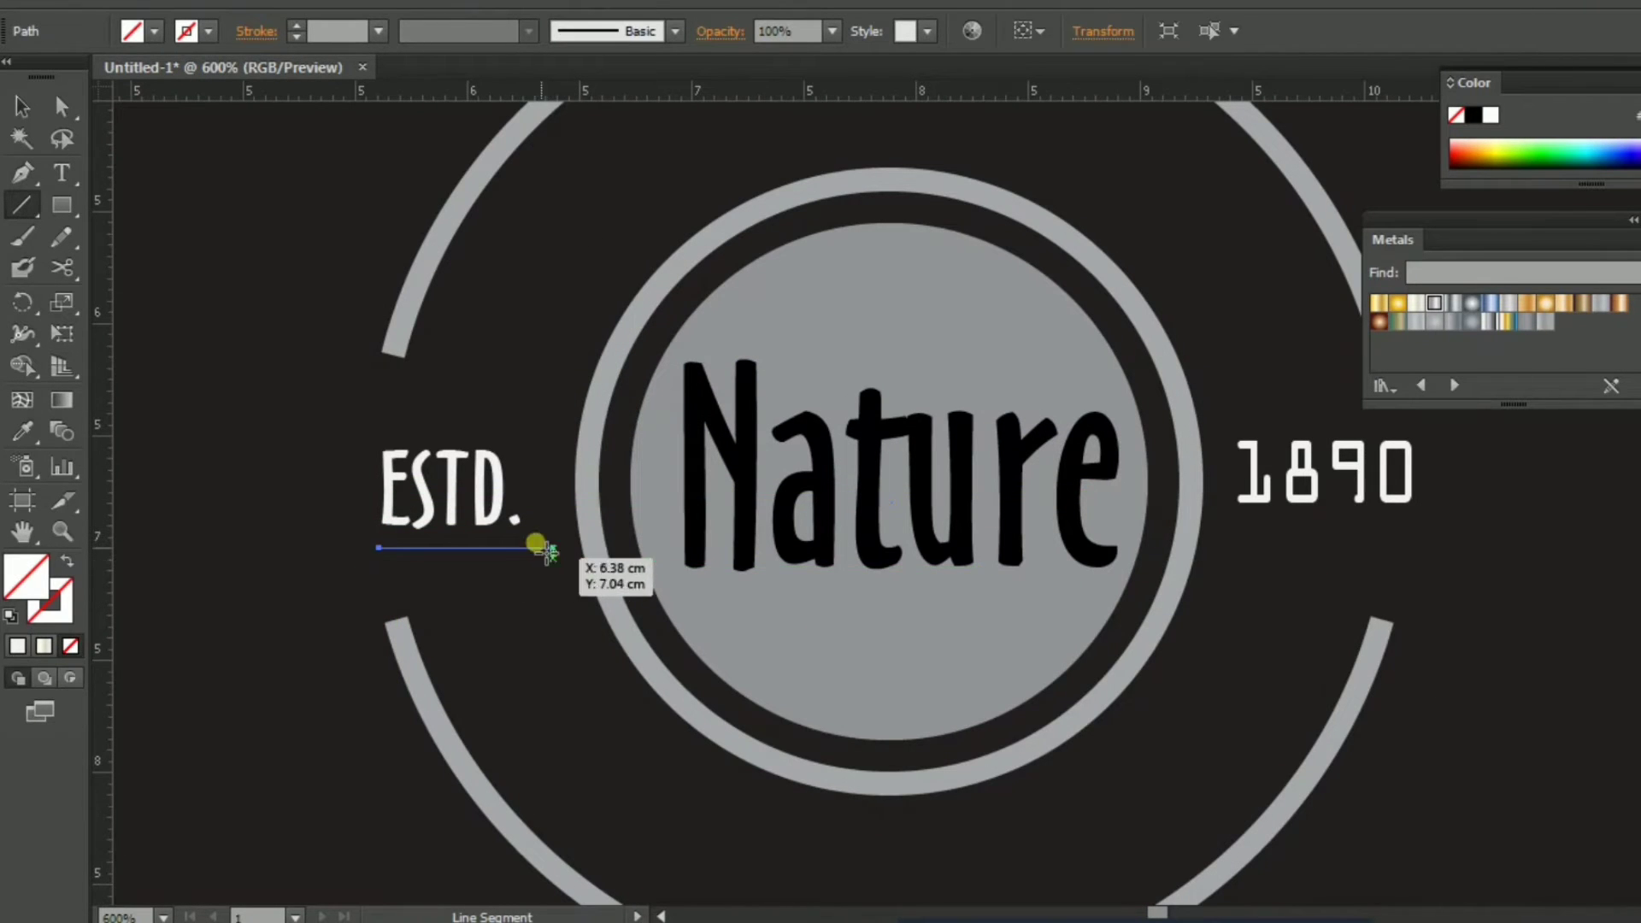
{"action": "left_click", "coordinate": [23, 106]}
{"action": "left_click", "coordinate": [295, 28]}
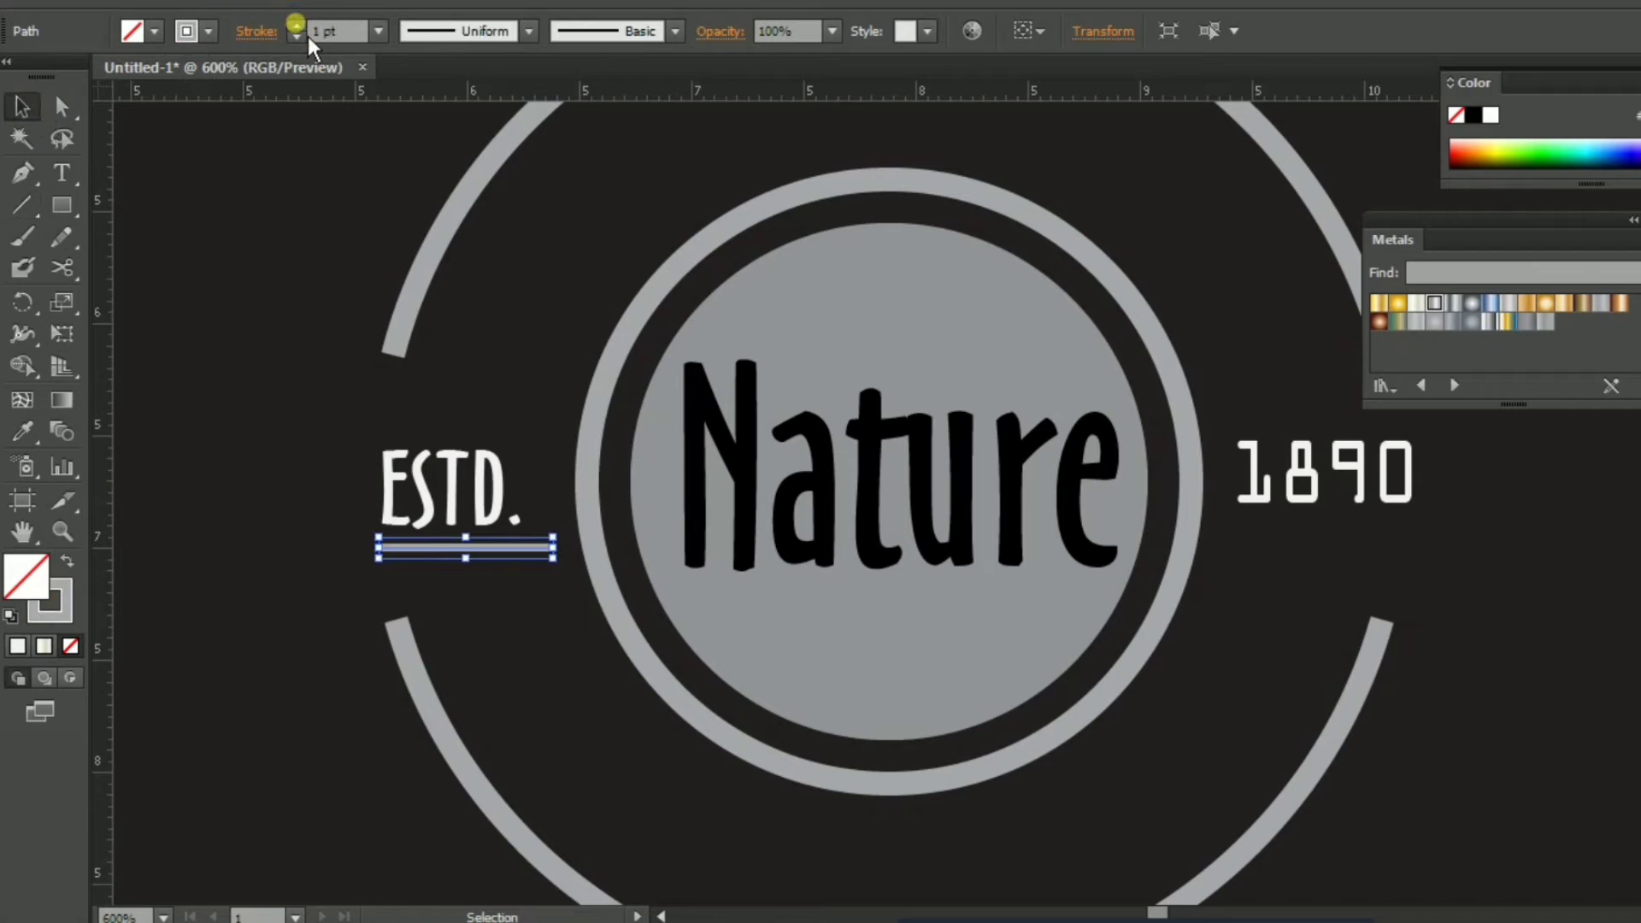
{"action": "scroll", "coordinate": [598, 427], "scroll_direction": "left", "scroll_amount": 5}
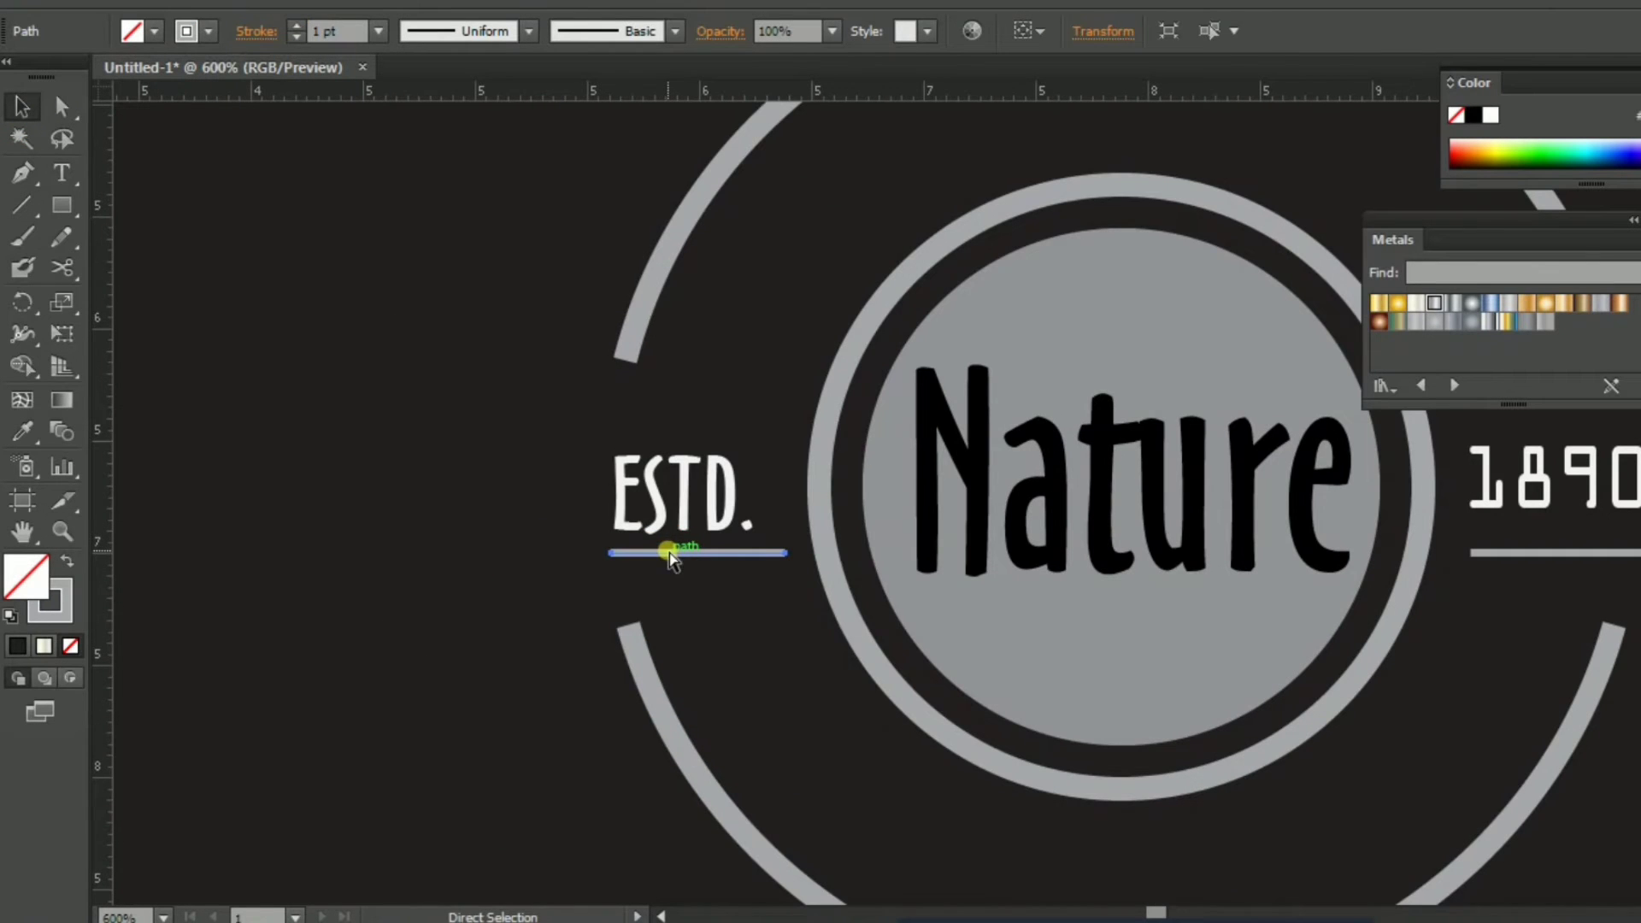
{"action": "left_click_drag", "start_coordinate": [669, 557], "coordinate": [670, 439]}
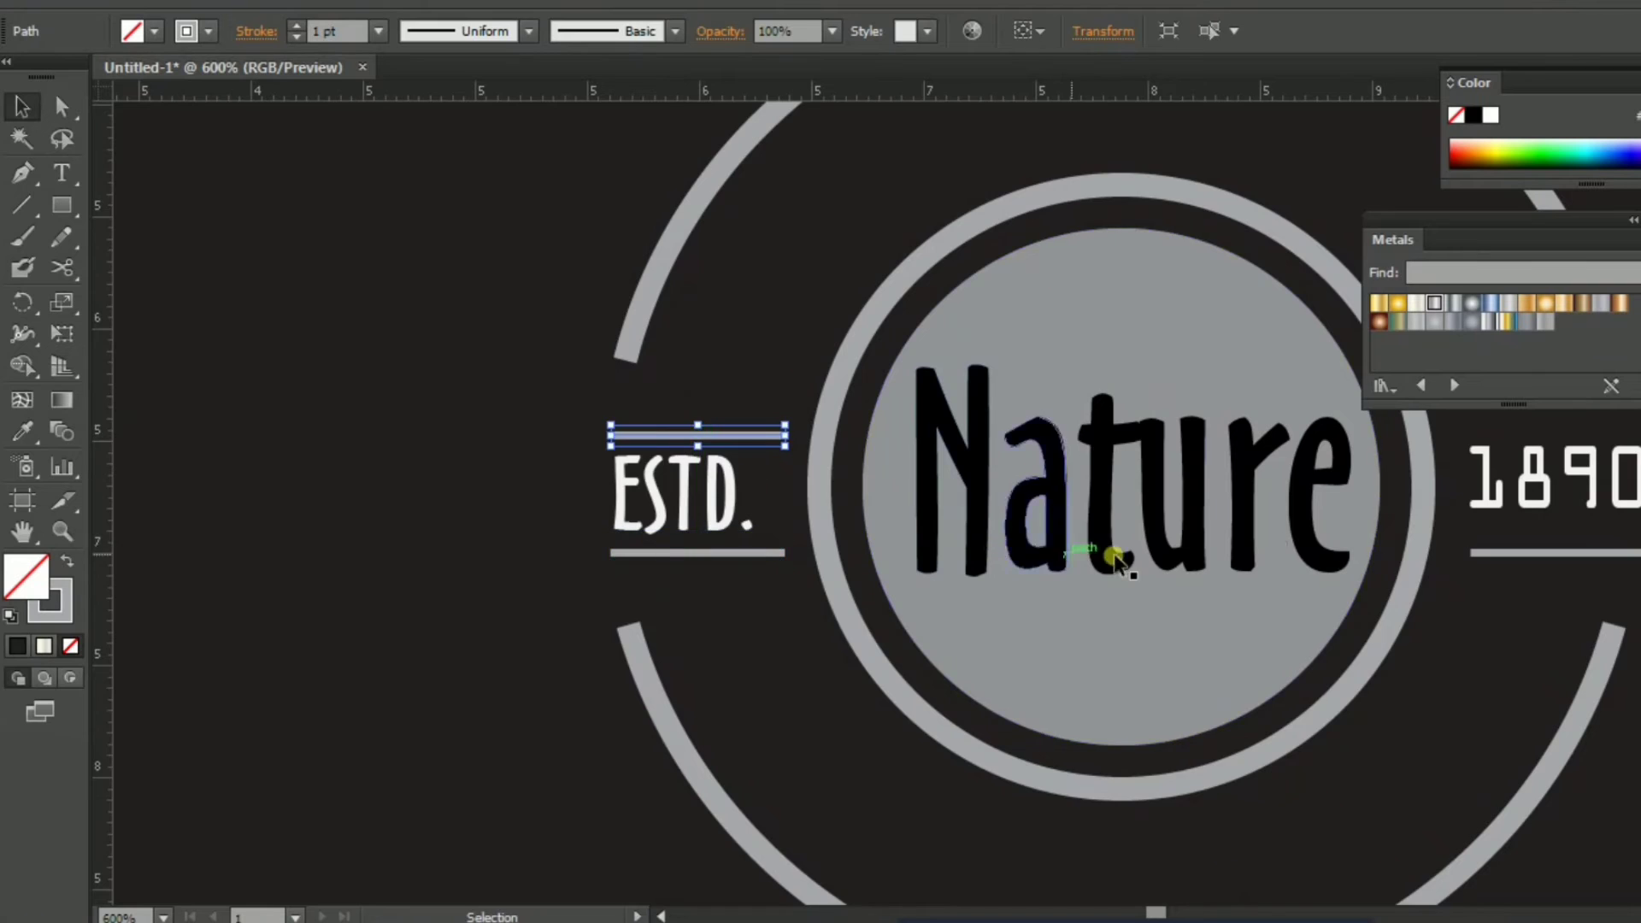
Frame '1890' with matching rules above and below it.
{"action": "scroll", "coordinate": [1119, 564], "scroll_direction": "right", "scroll_amount": 10}
{"action": "left_click", "coordinate": [916, 601]}
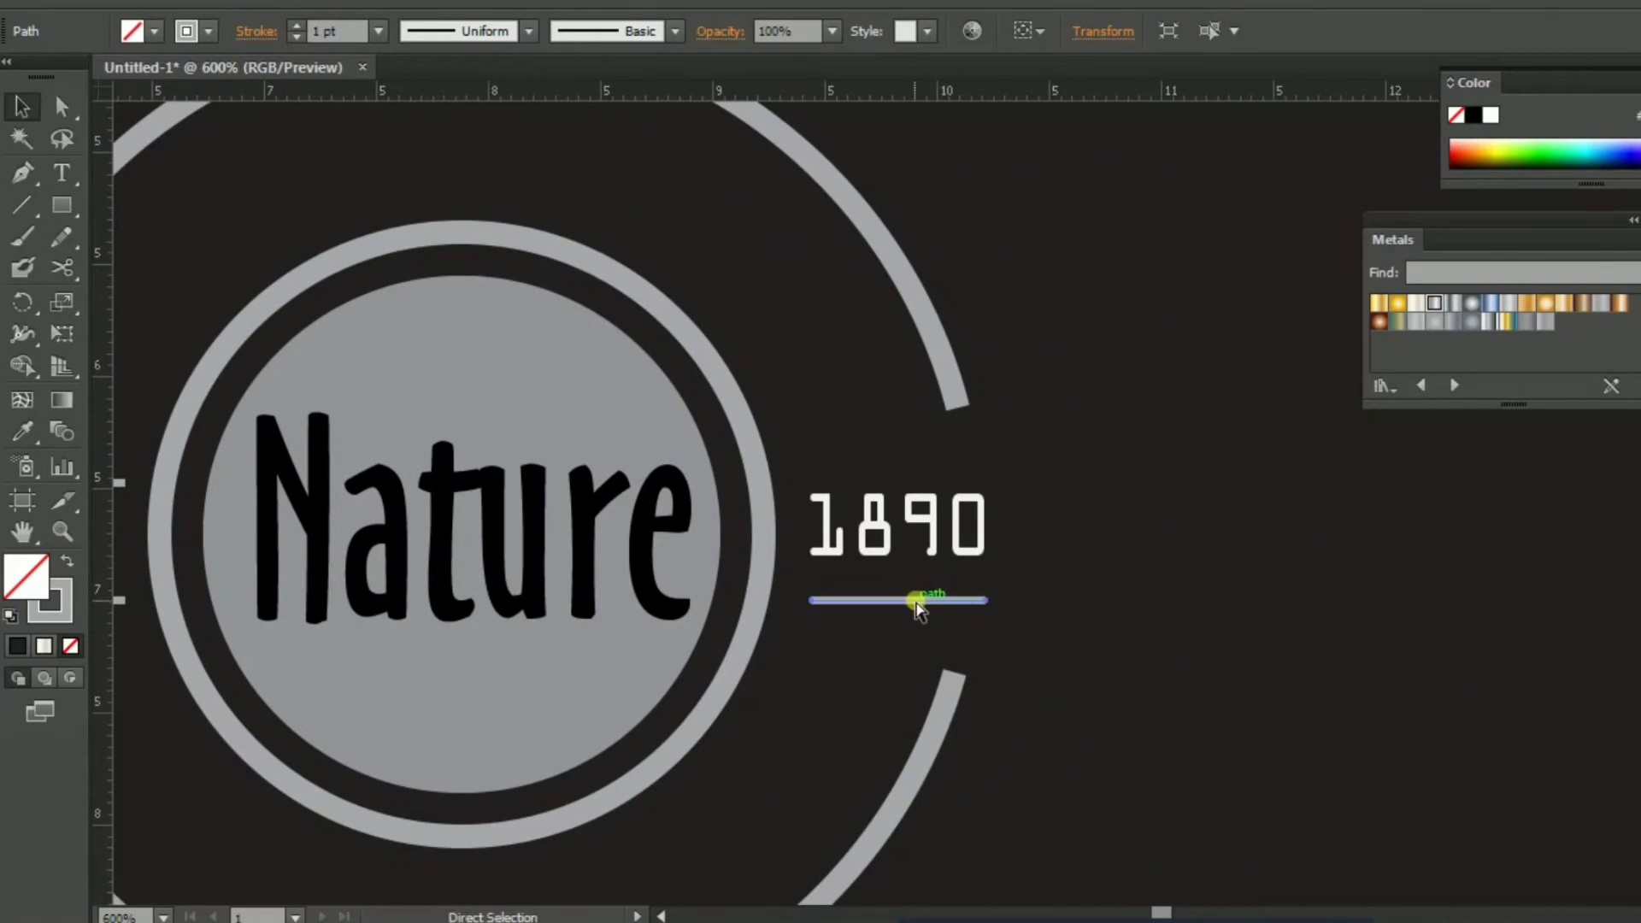
{"action": "left_click_drag", "start_coordinate": [916, 601], "coordinate": [911, 473]}
{"action": "left_click", "coordinate": [943, 527]}
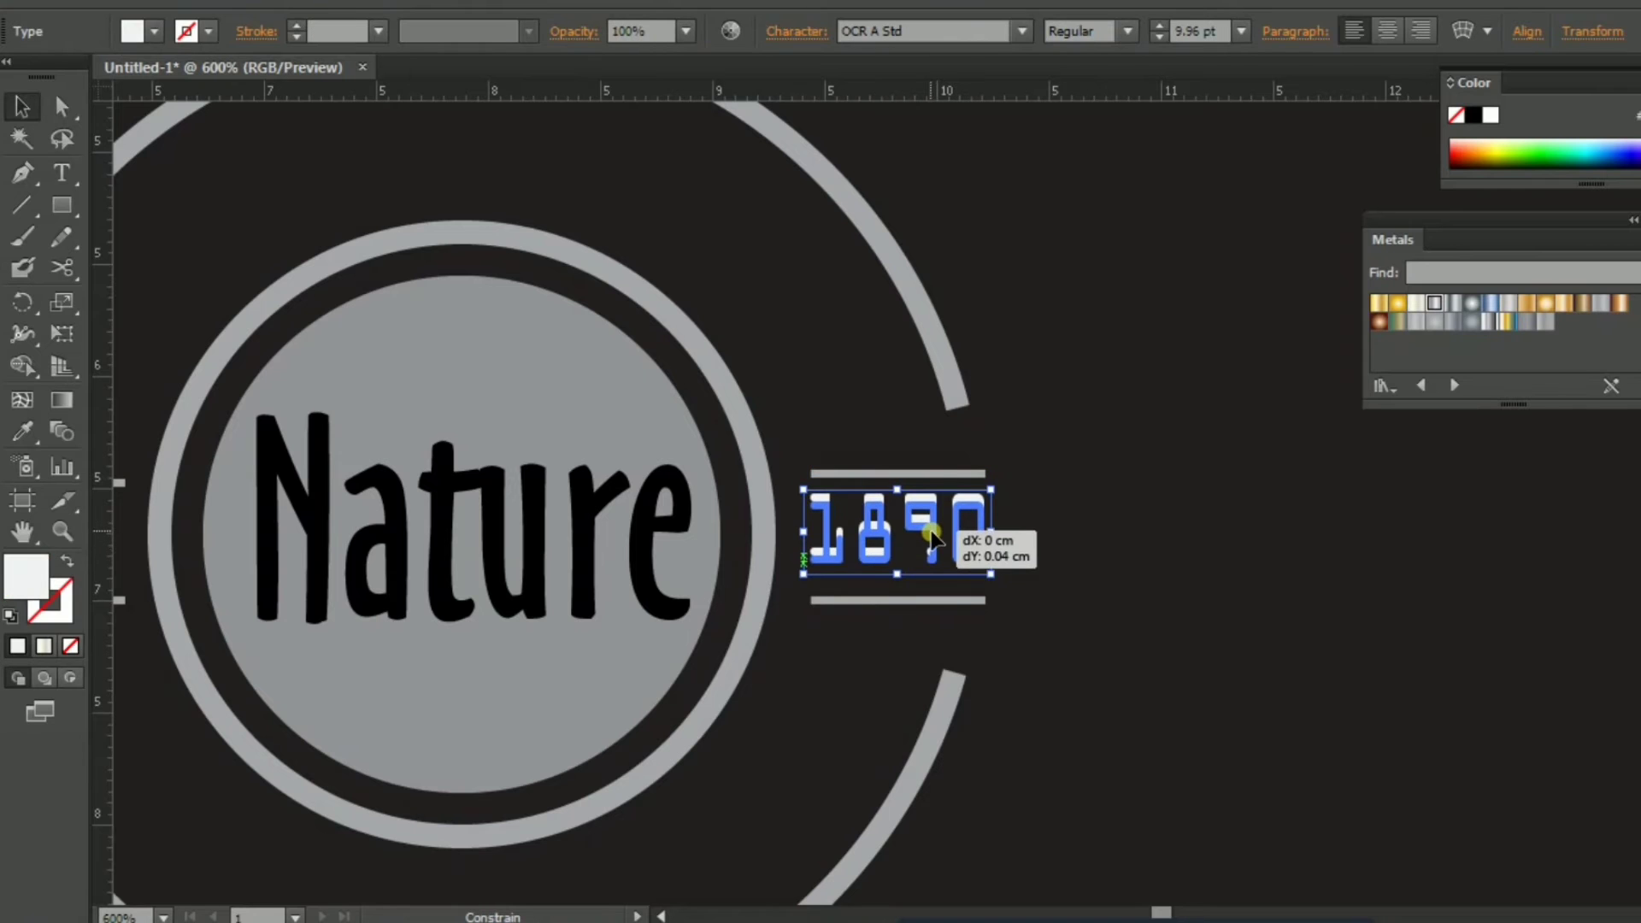
{"action": "left_click", "coordinate": [889, 531], "text": "ctrl+alt"}
{"action": "left_click", "coordinate": [960, 575]}
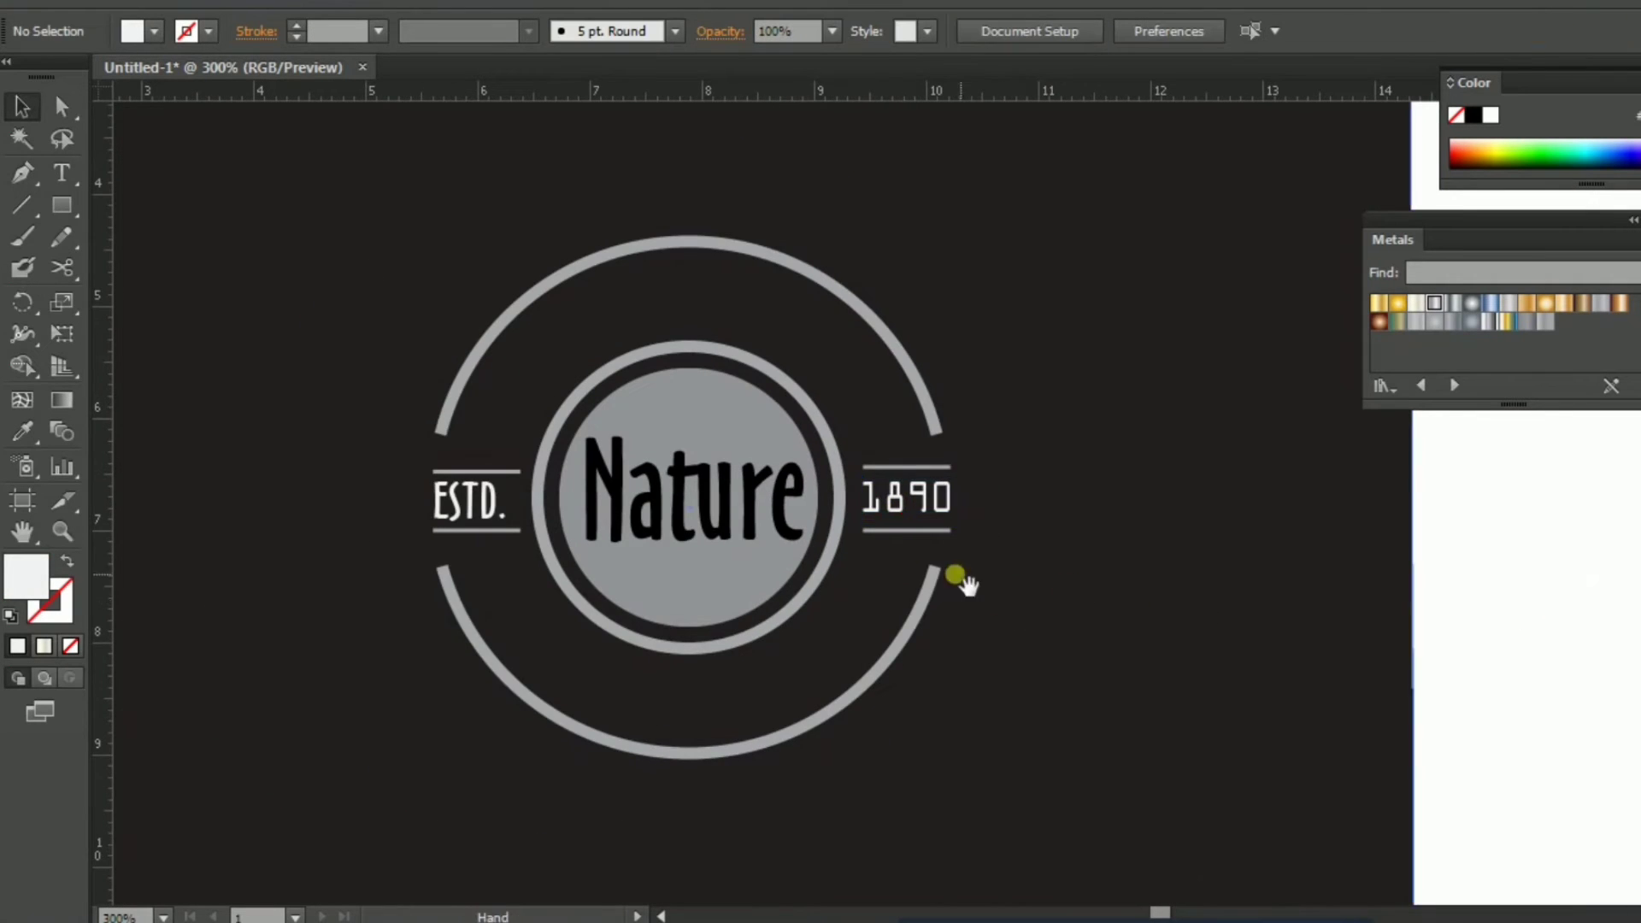
{"action": "left_click", "coordinate": [699, 392]}
Use Shape Builder on the circle and 'Nature' letters to split out the letter shapes.
{"action": "left_click", "coordinate": [680, 470], "text": "shift"}
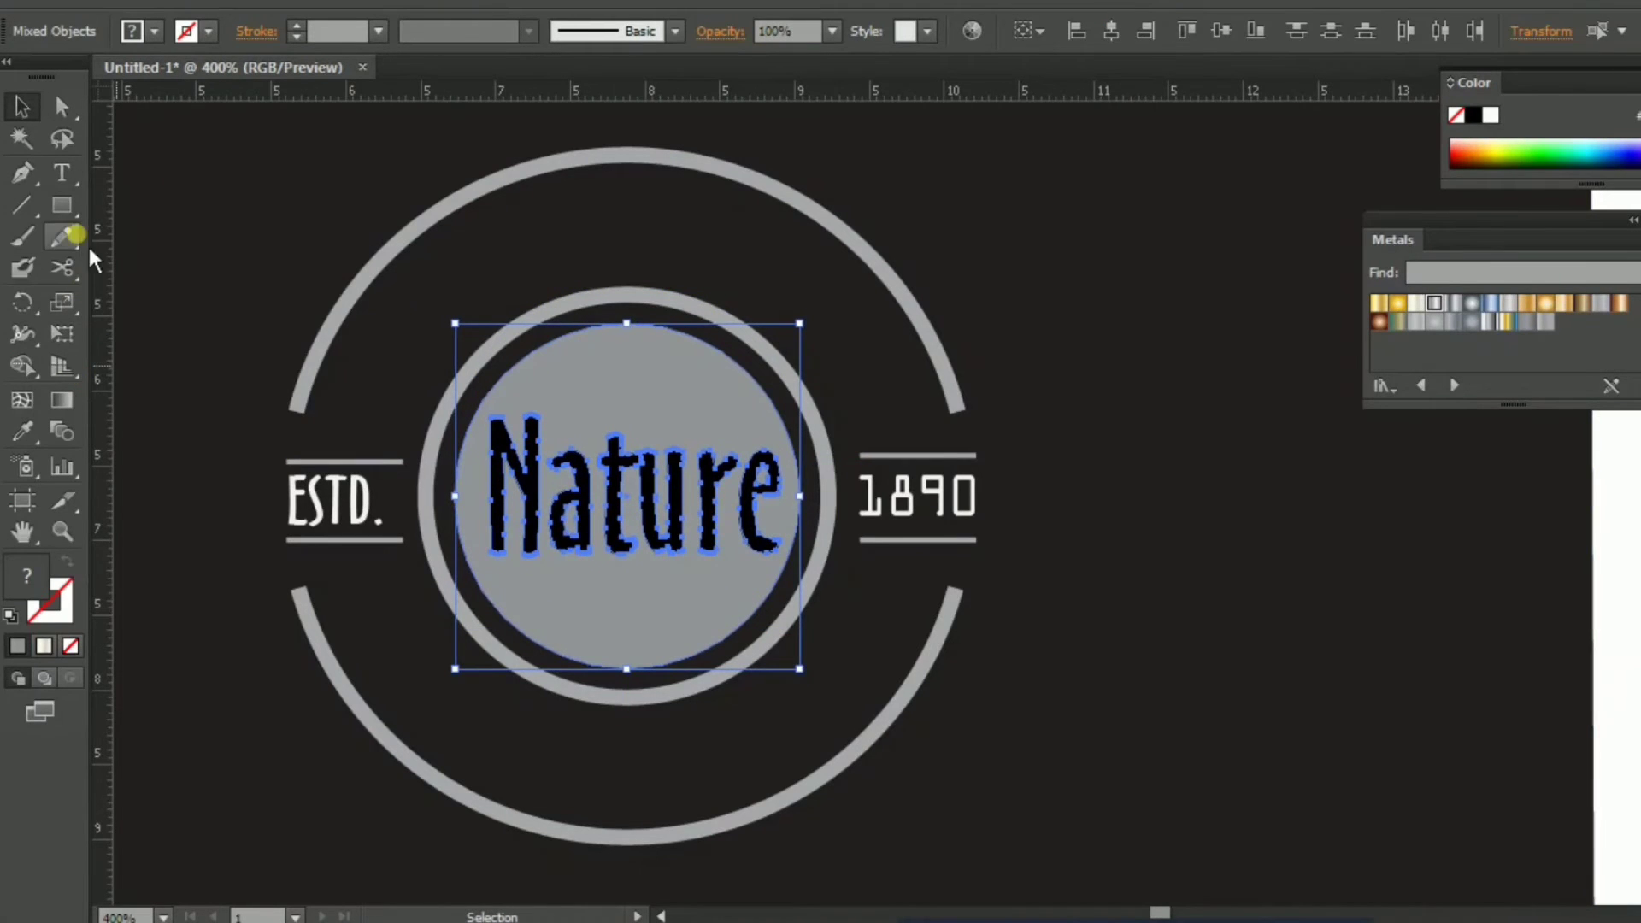
{"action": "left_click", "coordinate": [52, 366]}
{"action": "left_click", "coordinate": [450, 547], "text": "ctrl"}
{"action": "mouse_move", "coordinate": [526, 453]}
{"action": "left_mouse_down"}
{"action": "mouse_move", "coordinate": [649, 479]}
{"action": "mouse_move", "coordinate": [907, 483]}
{"action": "left_mouse_up"}
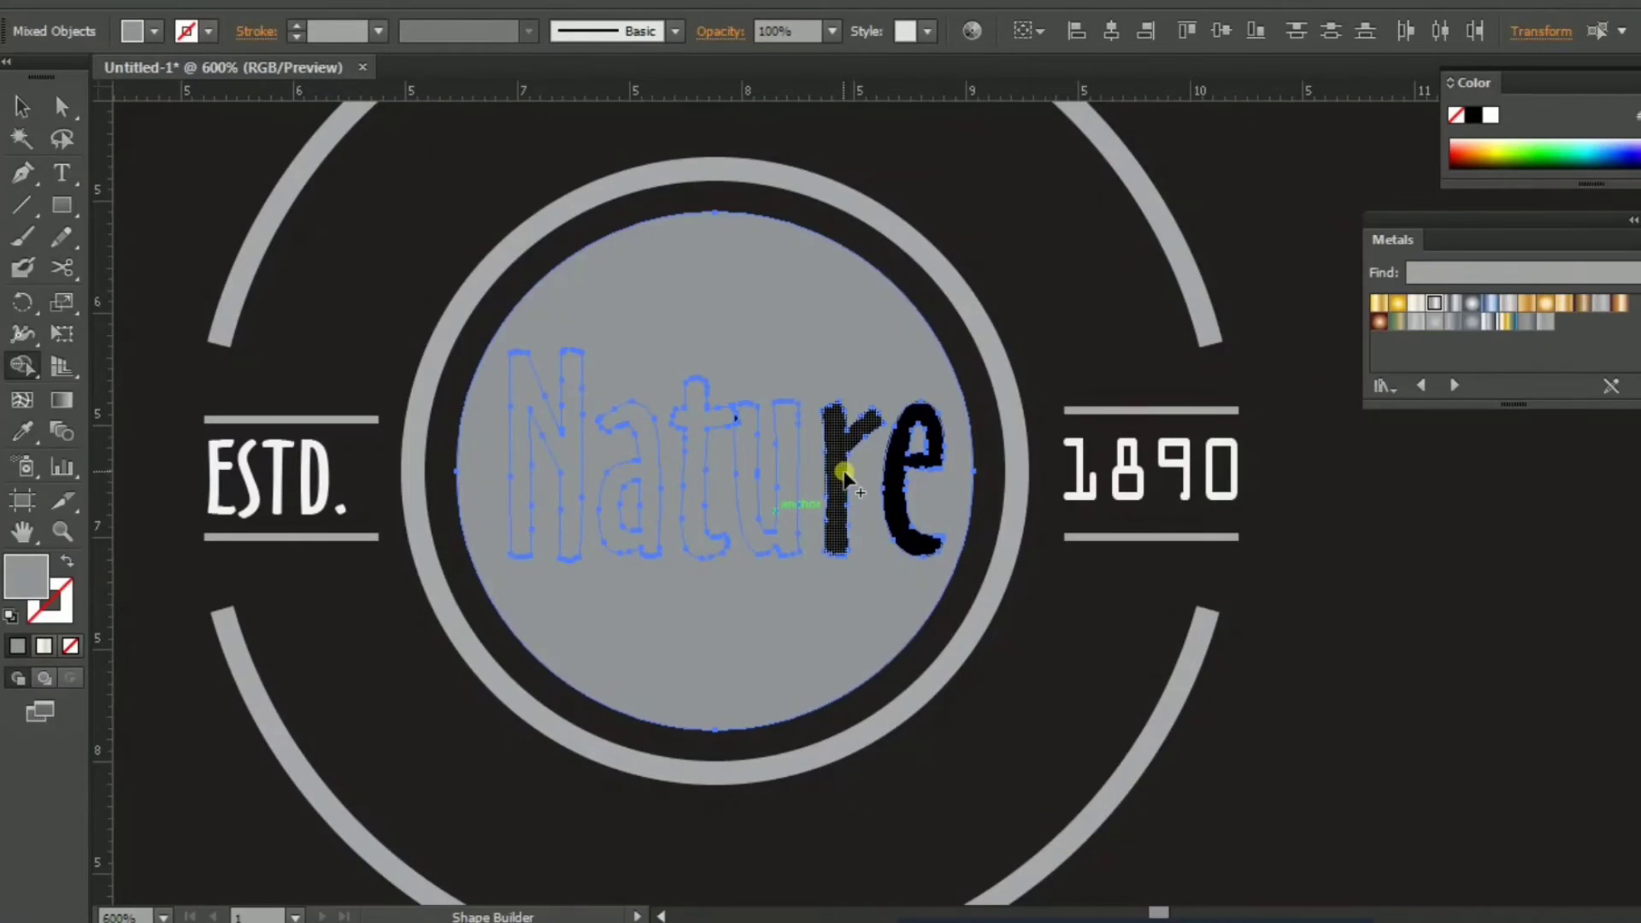
{"action": "key", "text": "v"}
Delete the separated grey letter shapes, leaving 'Nature' cut out of the disc.
{"action": "left_click", "coordinate": [319, 228]}
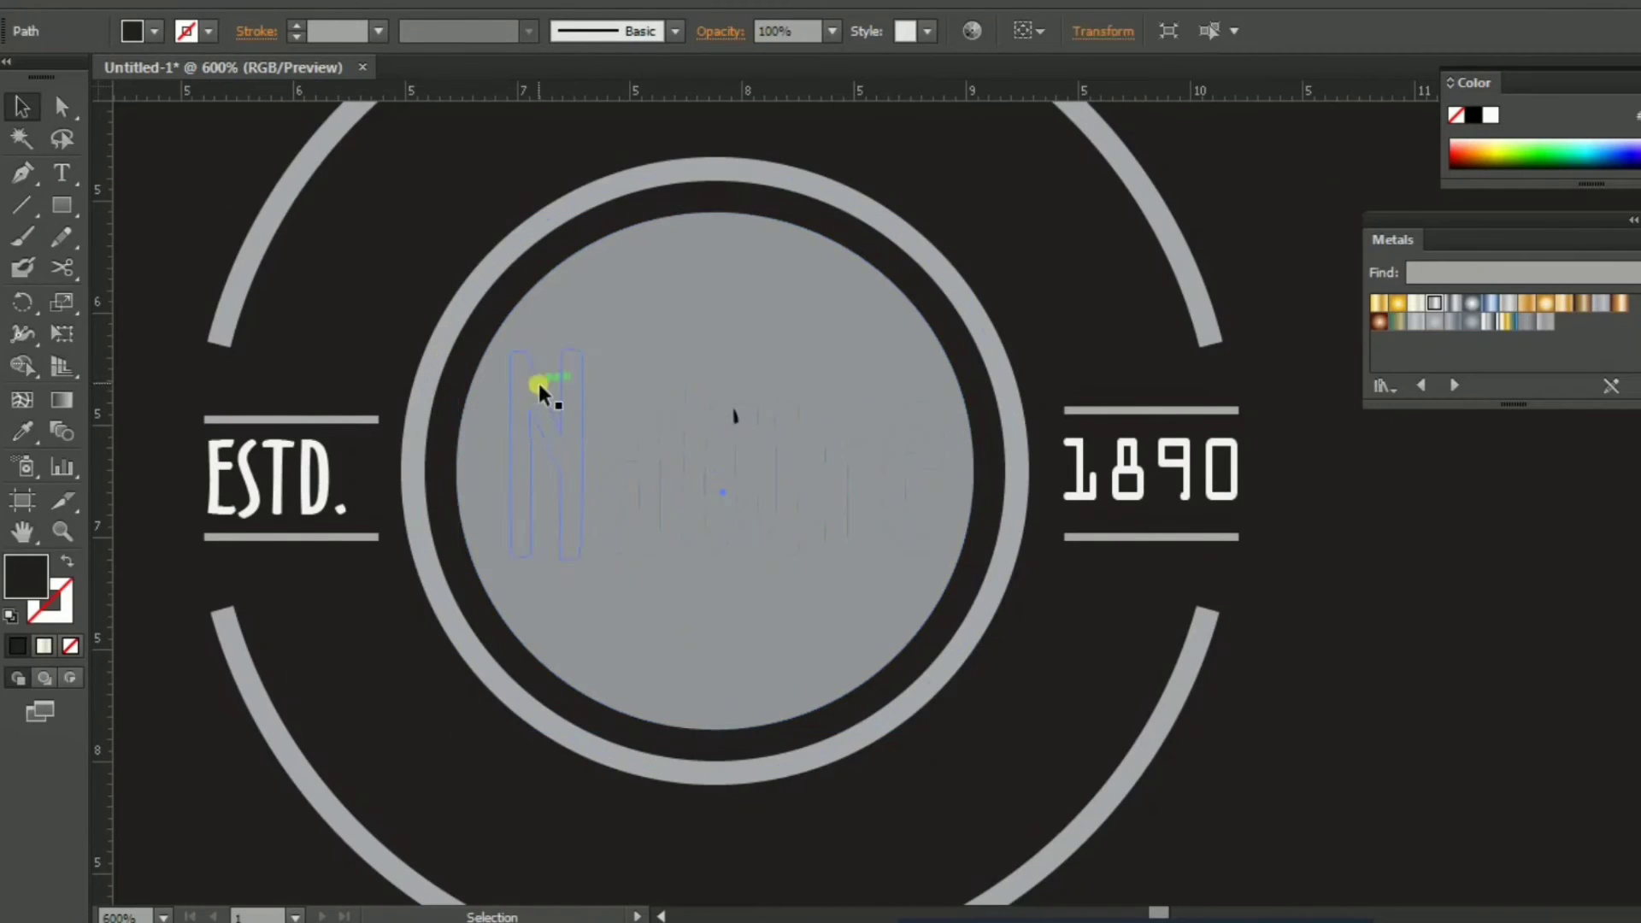
{"action": "left_click_drag", "start_coordinate": [591, 420], "coordinate": [628, 508]}
{"action": "key", "text": "Delete"}
{"action": "key", "text": "ctrl+plus"}
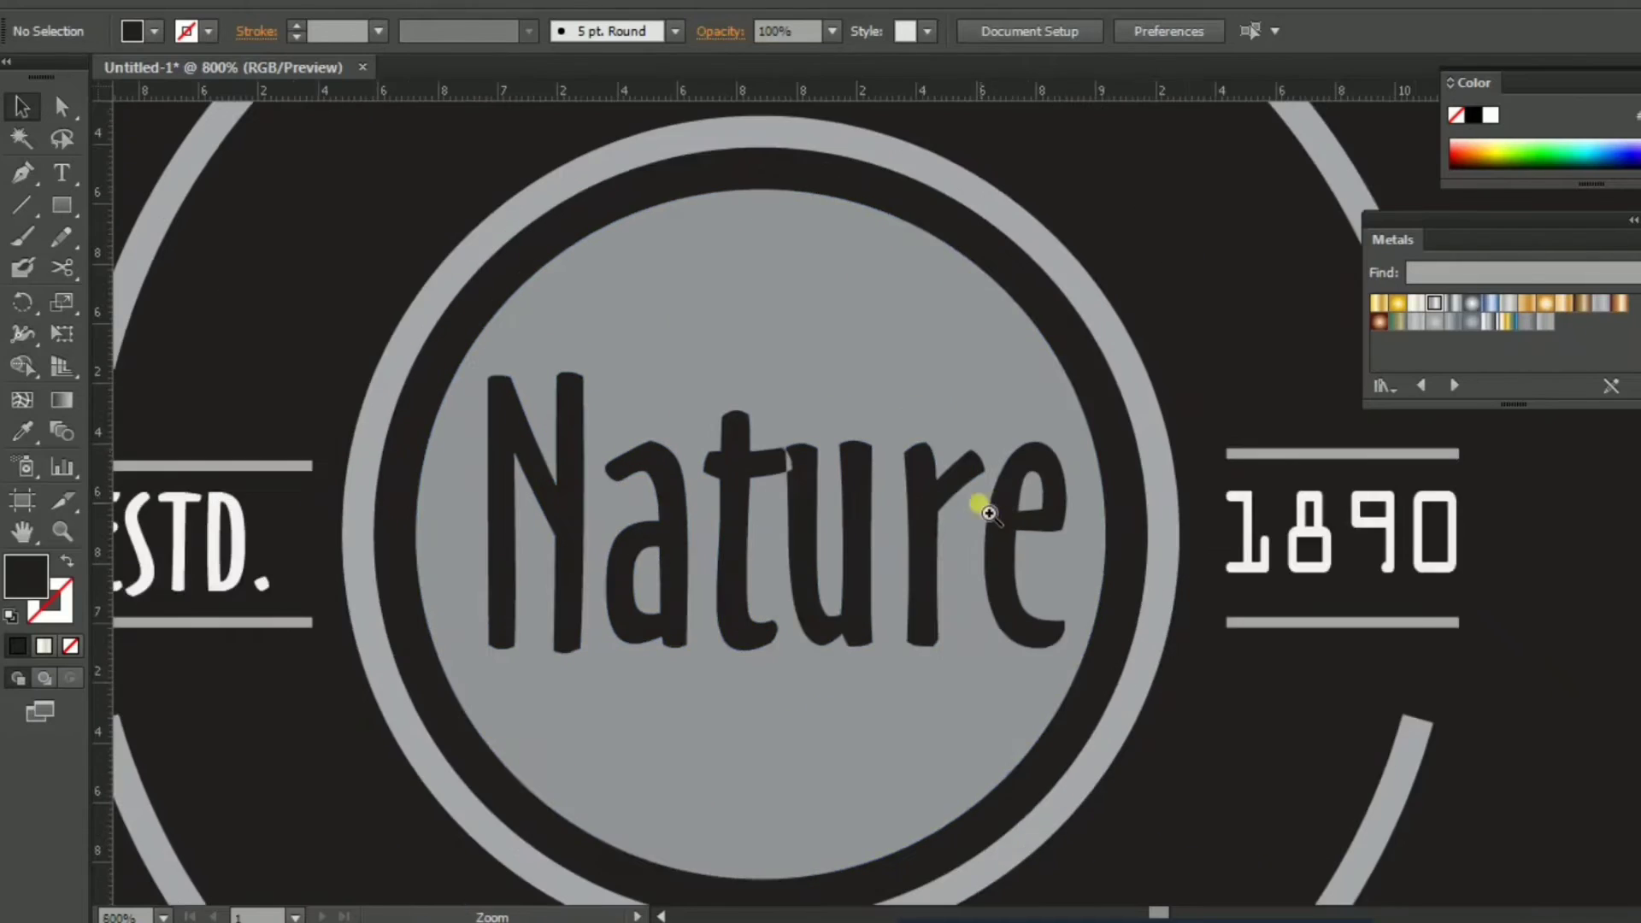
{"action": "key", "text": "ctrl+plus"}
{"action": "left_click", "coordinate": [749, 473]}
{"action": "key", "text": "ctrl+minus"}
{"action": "key", "text": "ctrl+minus"}
{"action": "key", "text": "ctrl+minus"}
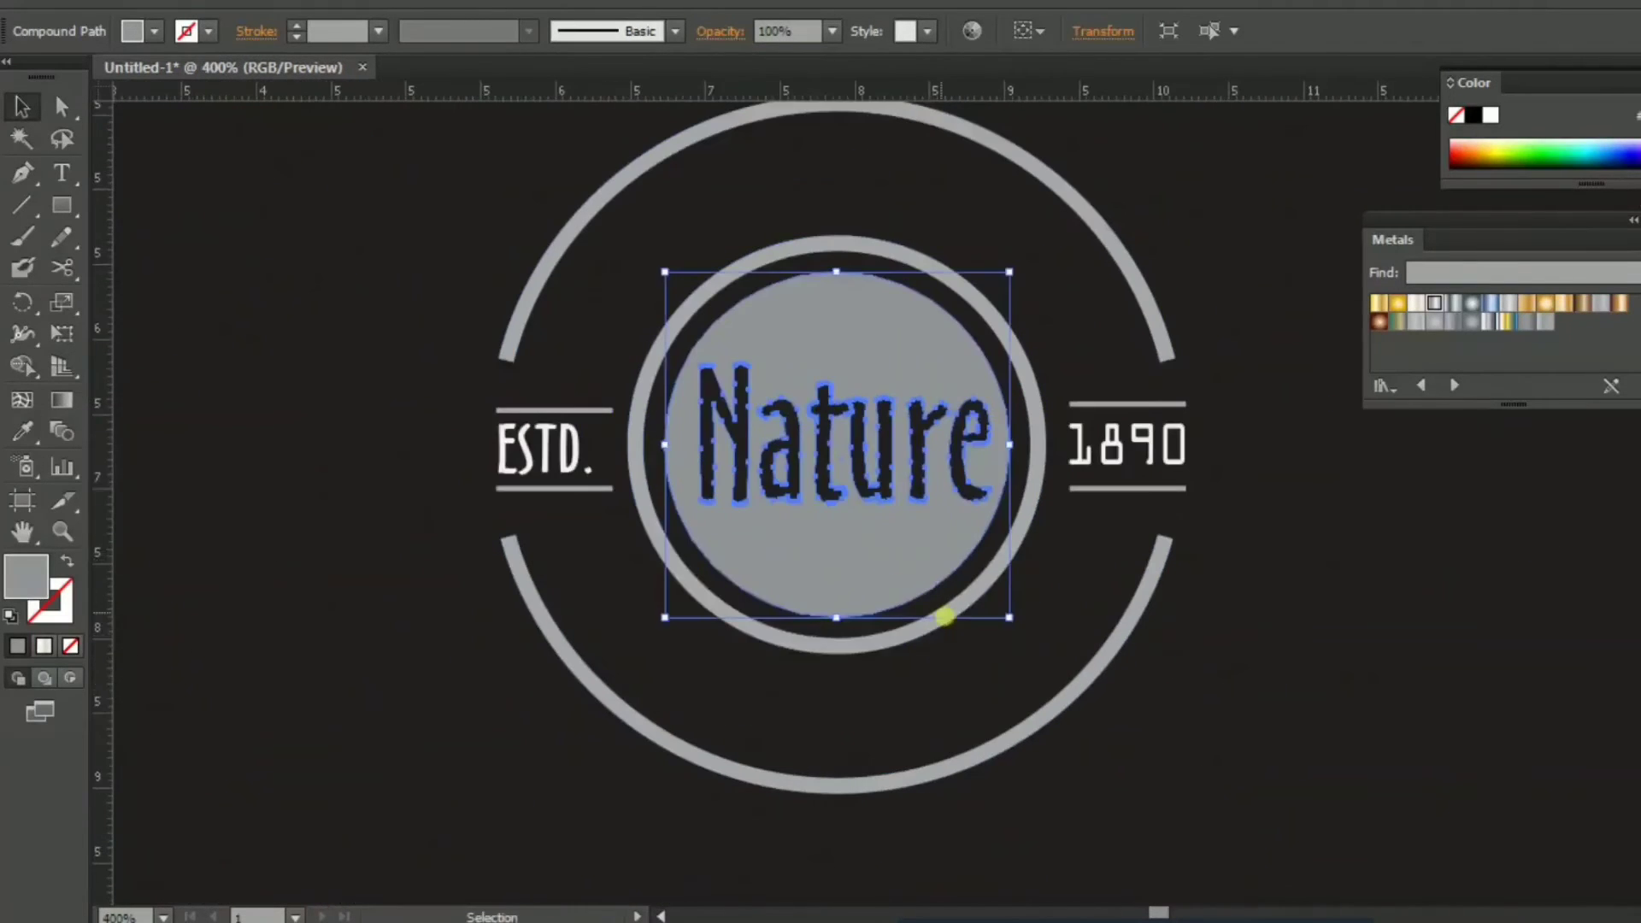
{"action": "key", "text": "ctrl+minus"}
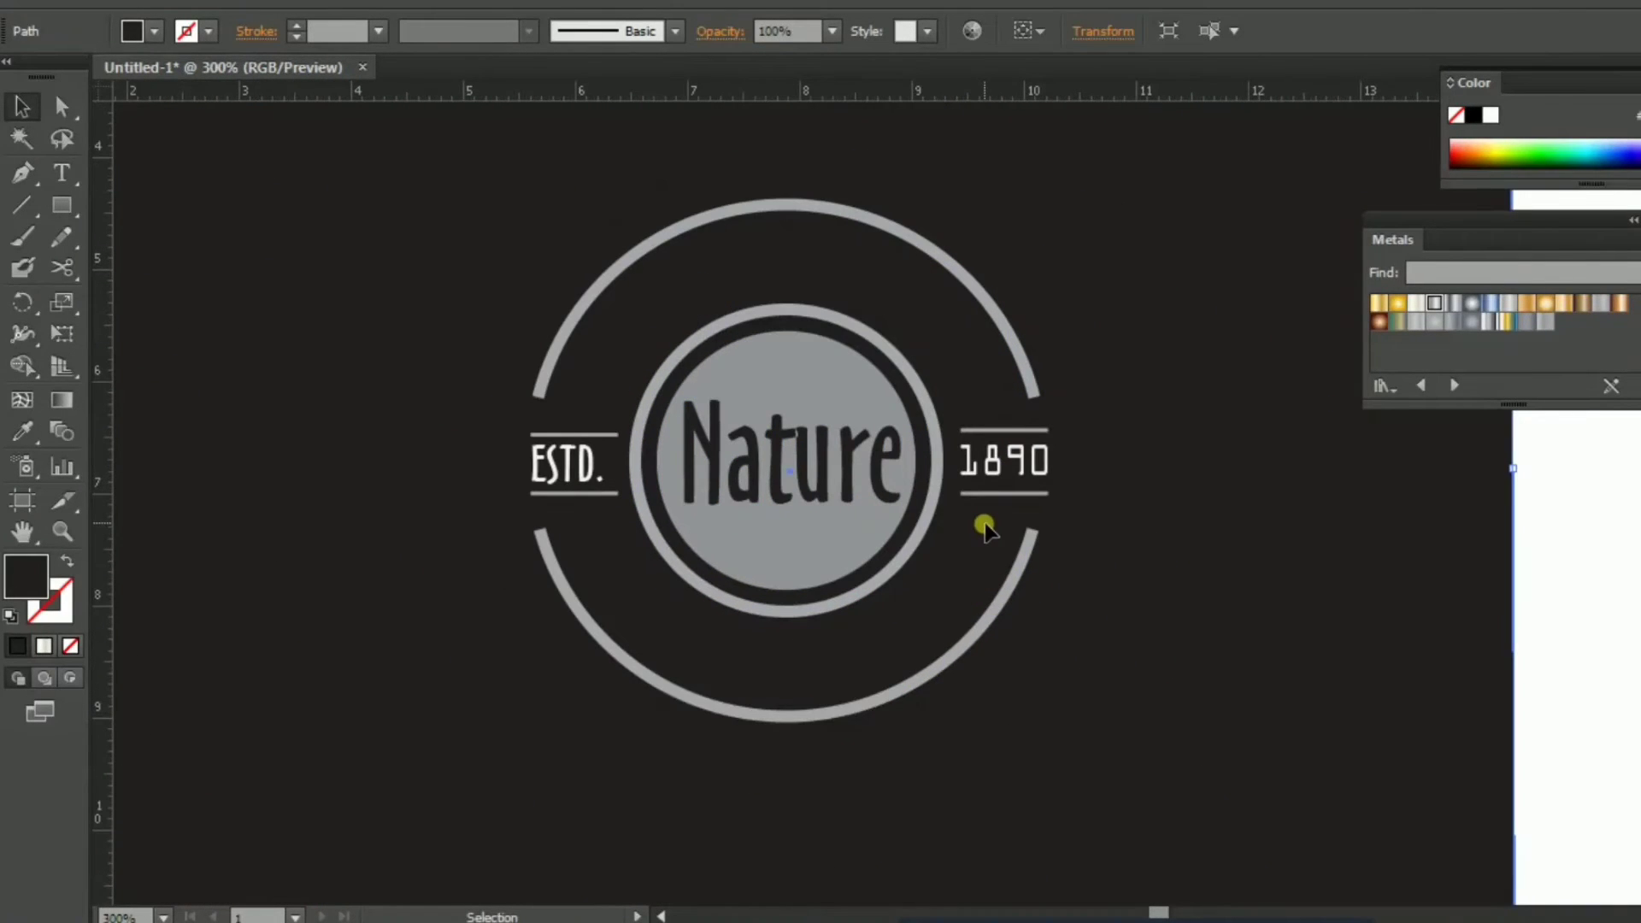
{"action": "key", "text": "ctrl+minus"}
Create a 'CREATOR' text line on the white area.
{"action": "left_click_drag", "start_coordinate": [526, 461], "coordinate": [205, 485]}
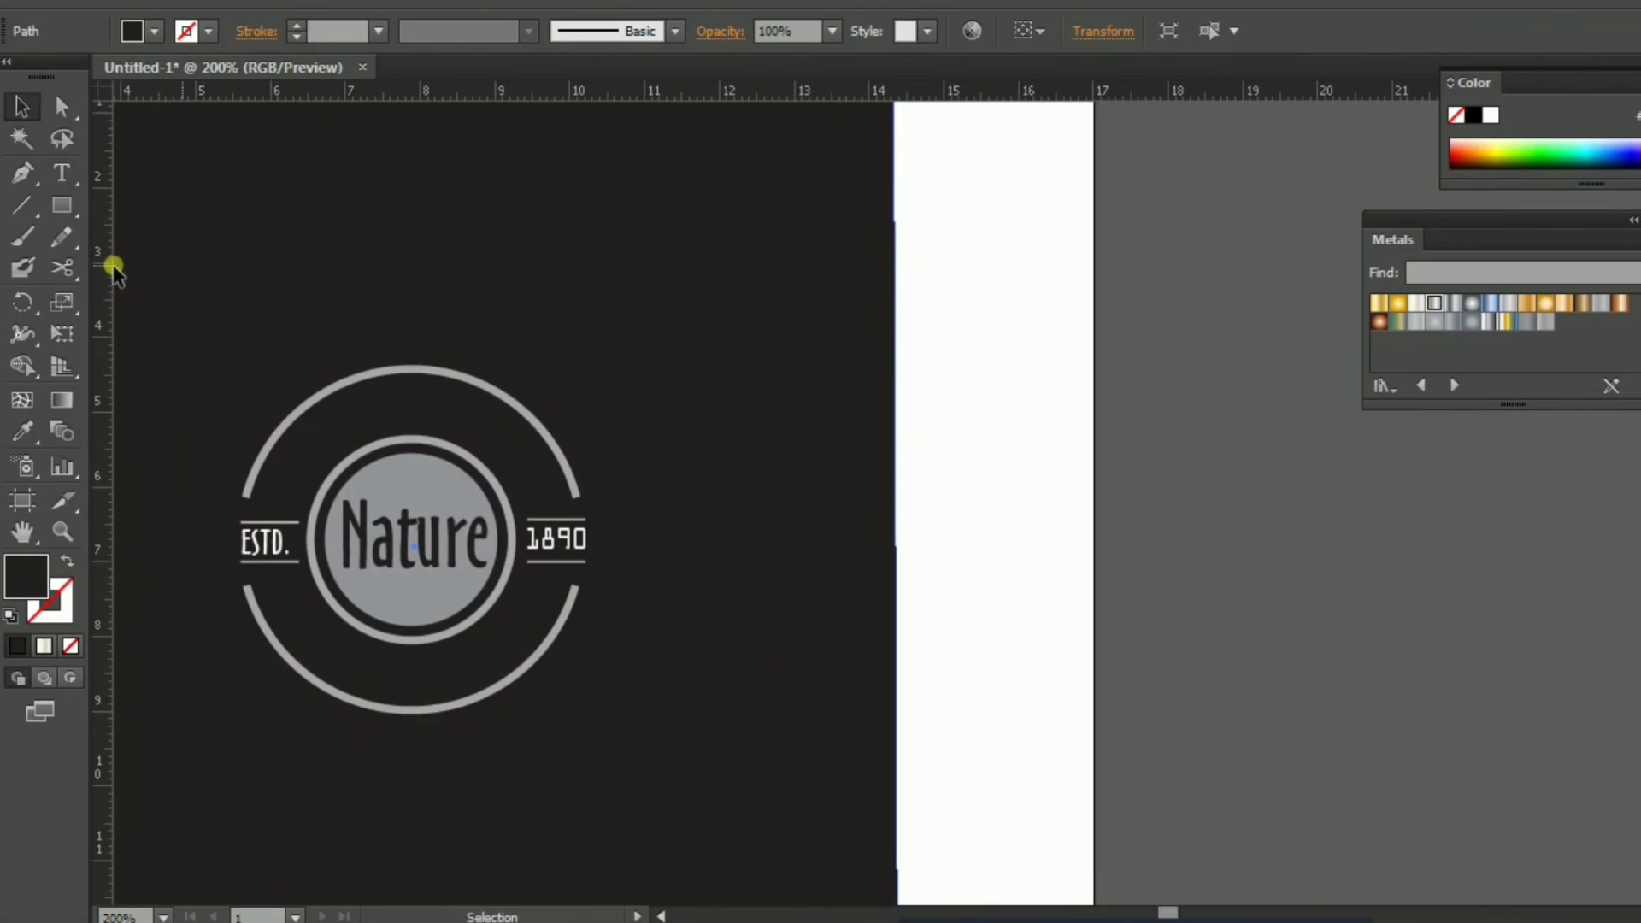
{"action": "key", "text": "t"}
{"action": "left_click", "coordinate": [983, 511]}
{"action": "type", "text": "CREATOR"}
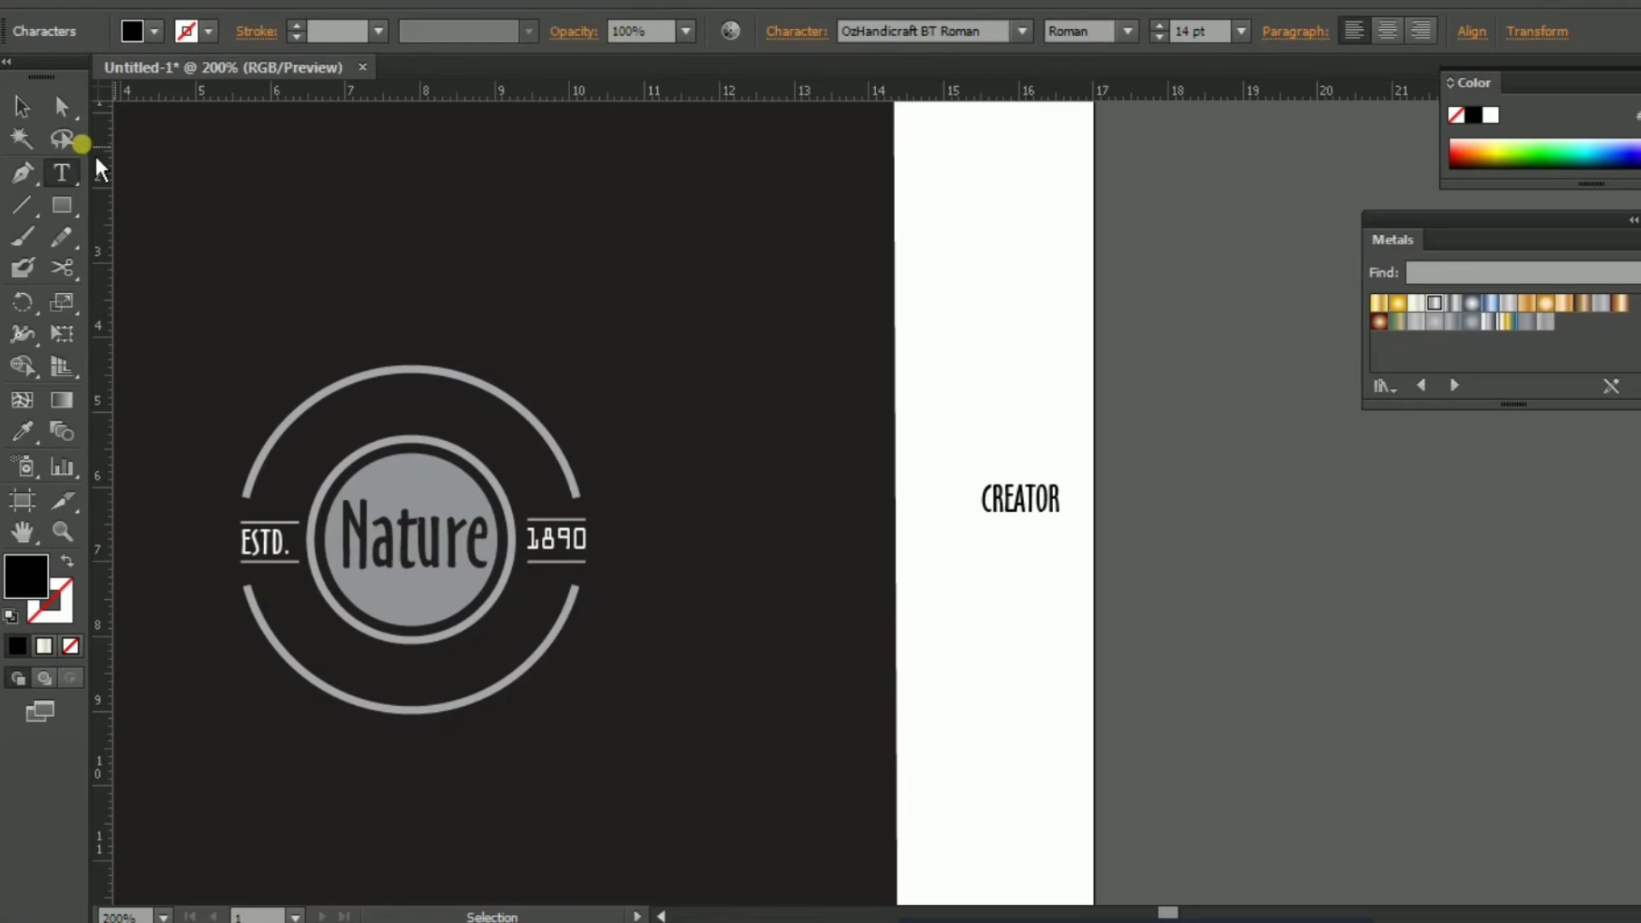
{"action": "key", "text": "ctrl+a"}
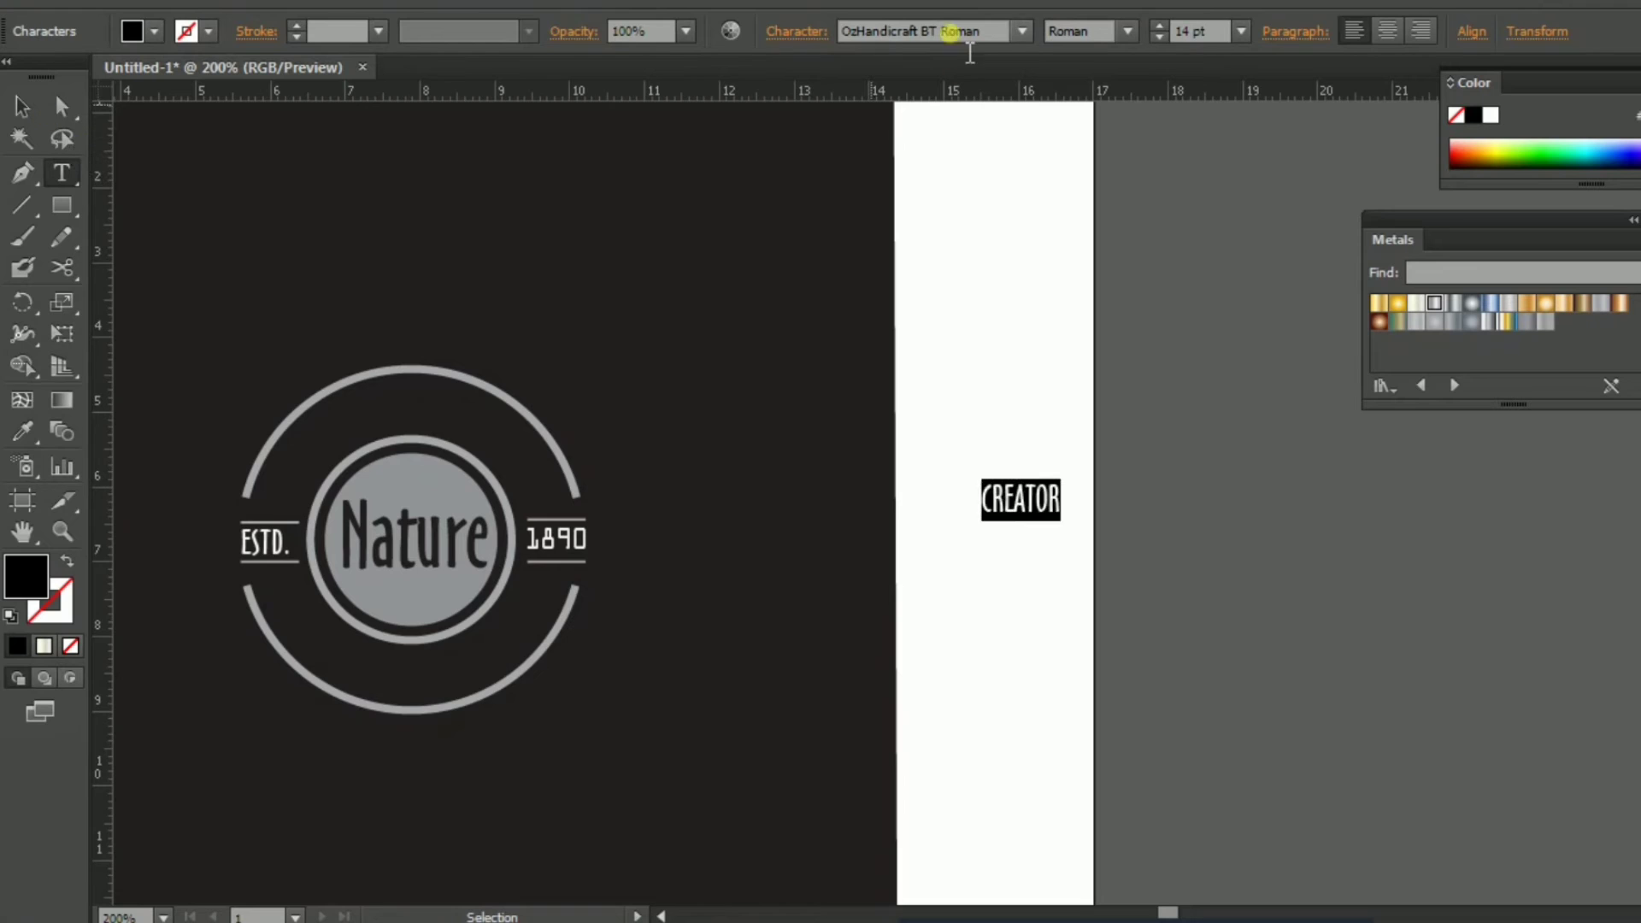
Set the 'CREATOR' font to Orbitron Bold.
{"action": "left_click", "coordinate": [966, 31]}
{"action": "type", "text": "Oswald Light"}
{"action": "key", "text": "Up"}
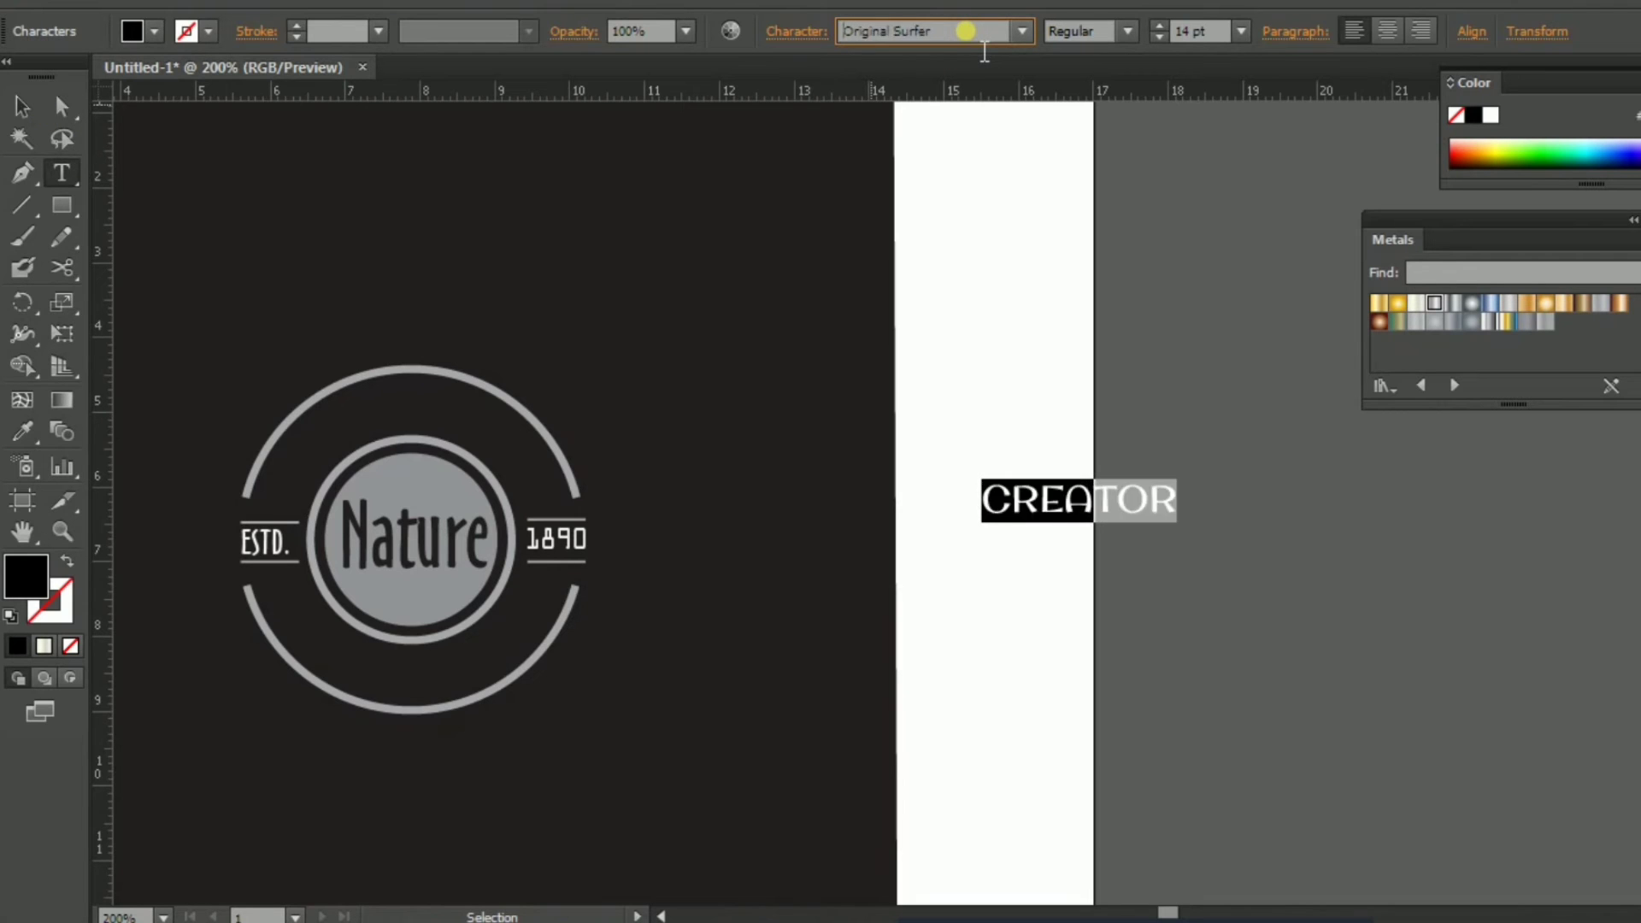
{"action": "key", "text": "Up"}
{"action": "key", "text": "Down"}
{"action": "key", "text": "Up"}
{"action": "key", "text": "Up"}
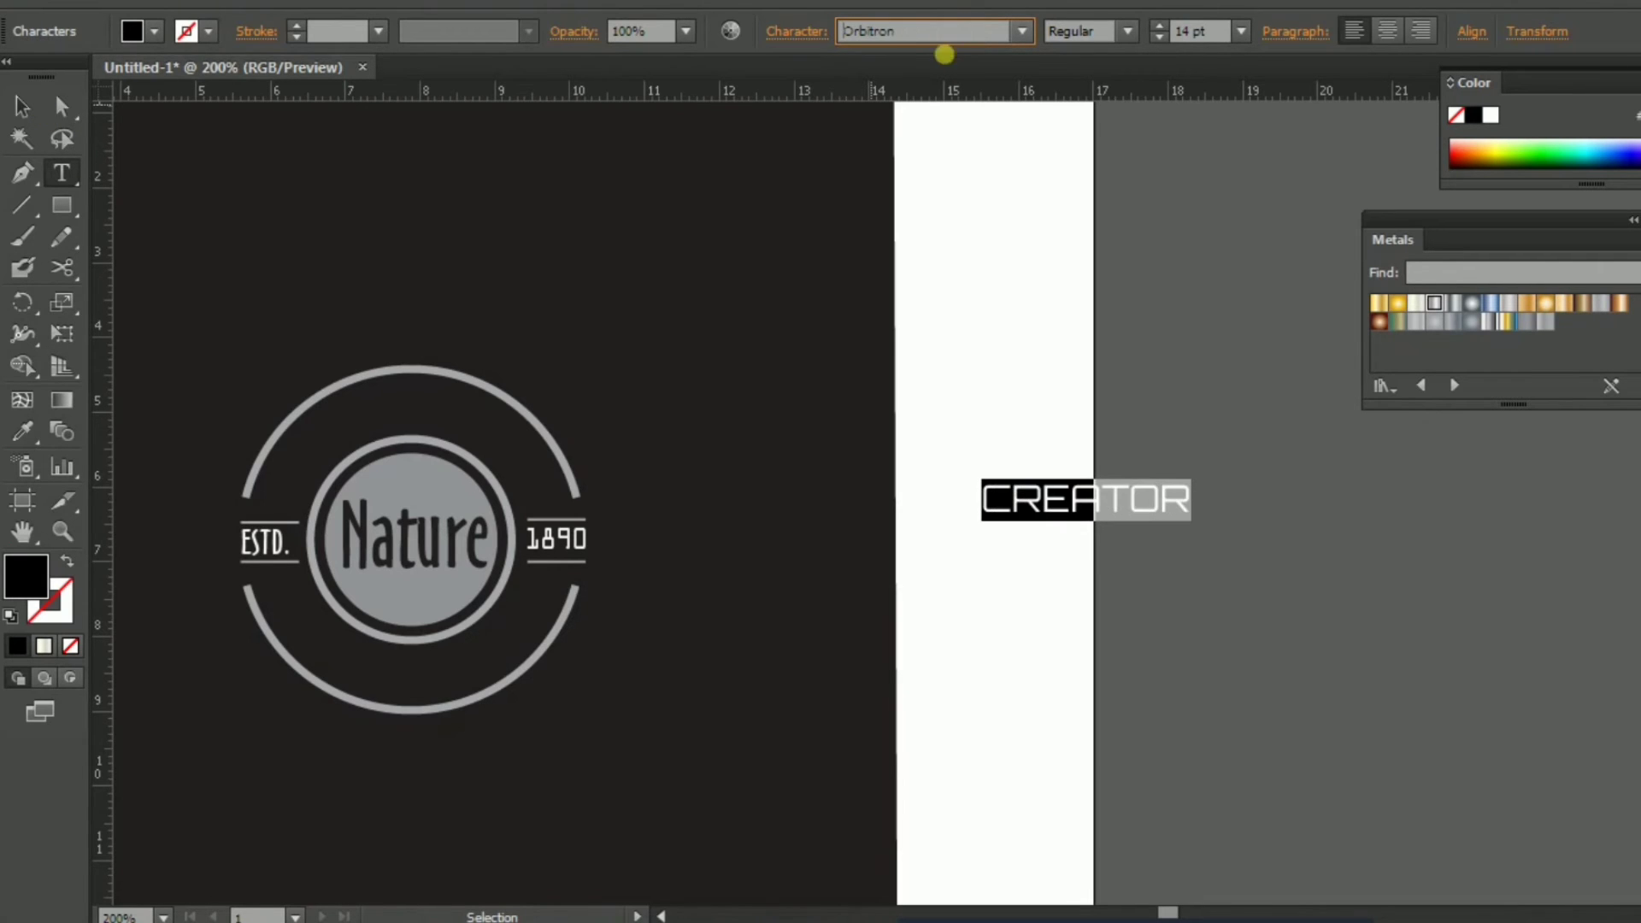
{"action": "left_click", "coordinate": [1128, 31]}
{"action": "left_click", "coordinate": [1109, 114]}
Fill 'CREATOR' white and position it above the Nature circle.
{"action": "left_click", "coordinate": [22, 106]}
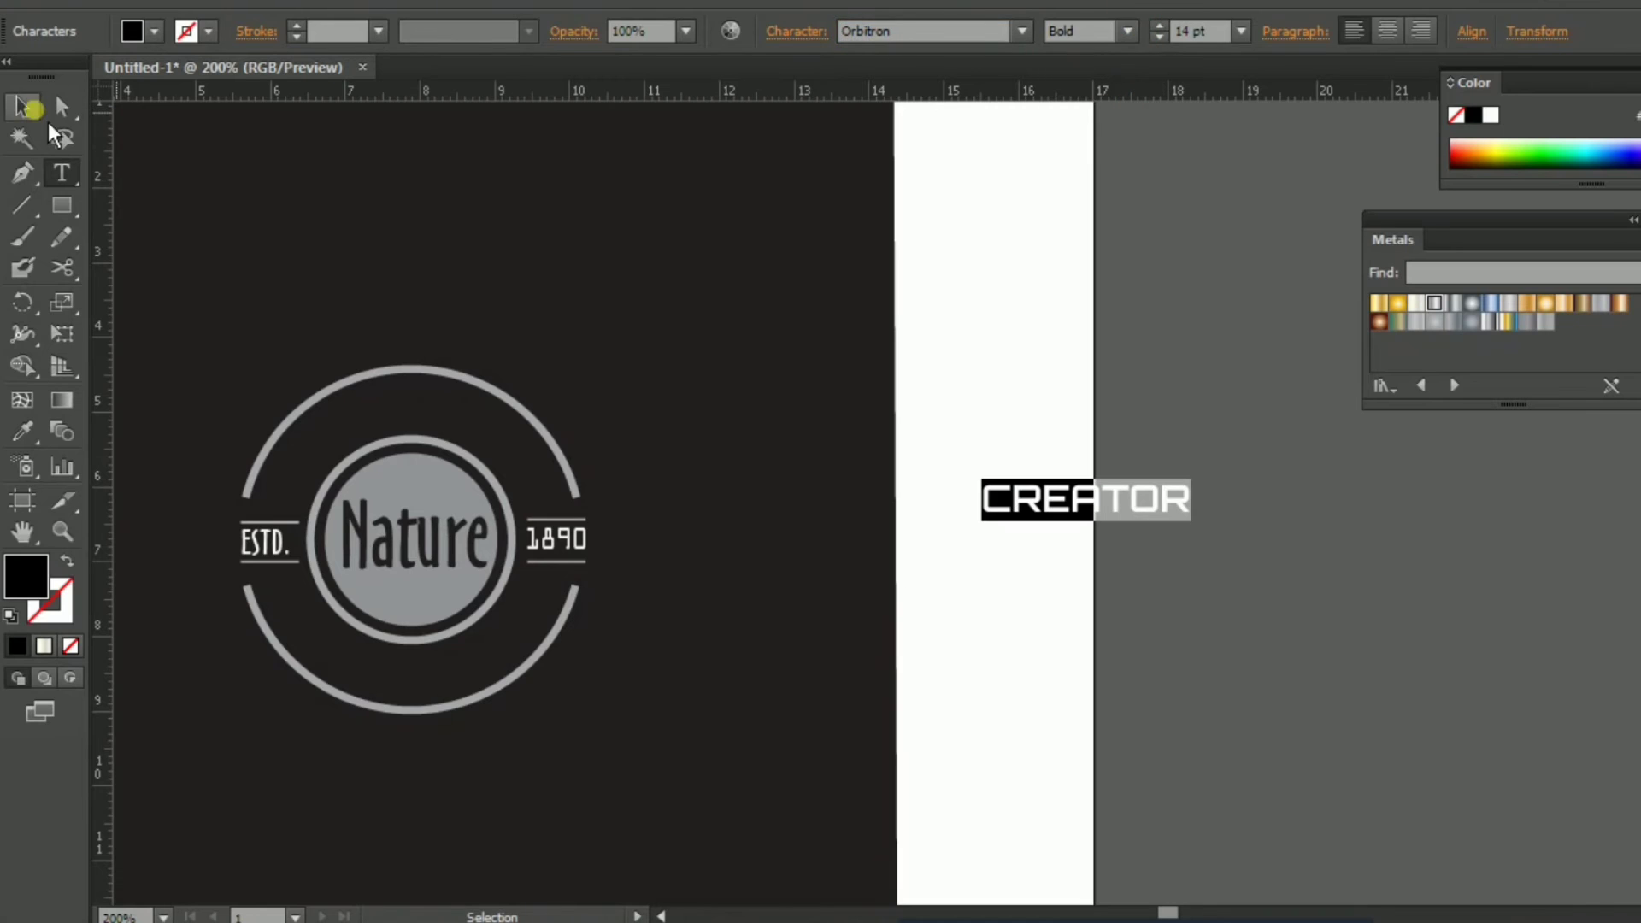
{"action": "left_click", "coordinate": [1089, 511]}
{"action": "mouse_move", "coordinate": [1089, 511]}
{"action": "left_mouse_down"}
{"action": "mouse_move", "coordinate": [894, 538]}
{"action": "mouse_move", "coordinate": [527, 437]}
{"action": "left_mouse_up"}
{"action": "left_click", "coordinate": [154, 31]}
{"action": "left_click", "coordinate": [215, 153]}
{"action": "left_click", "coordinate": [955, 366]}
Enlarge 'CREATOR' and move it down toward the top of the badge.
{"action": "key", "text": "ctrl+plus"}
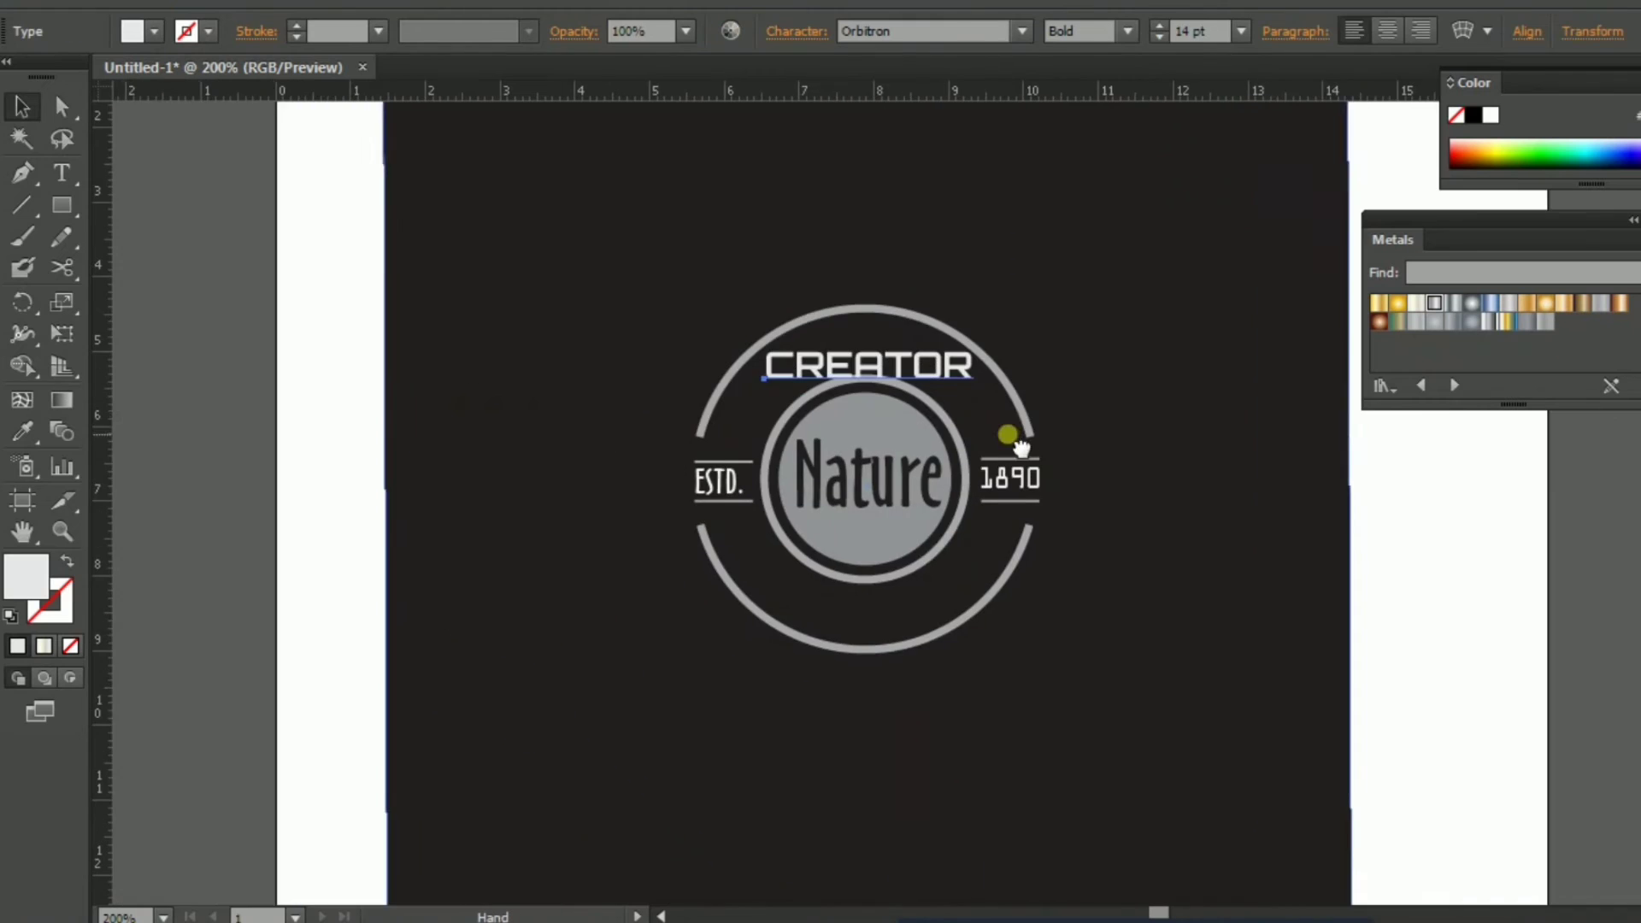
{"action": "key", "text": "ctrl+plus"}
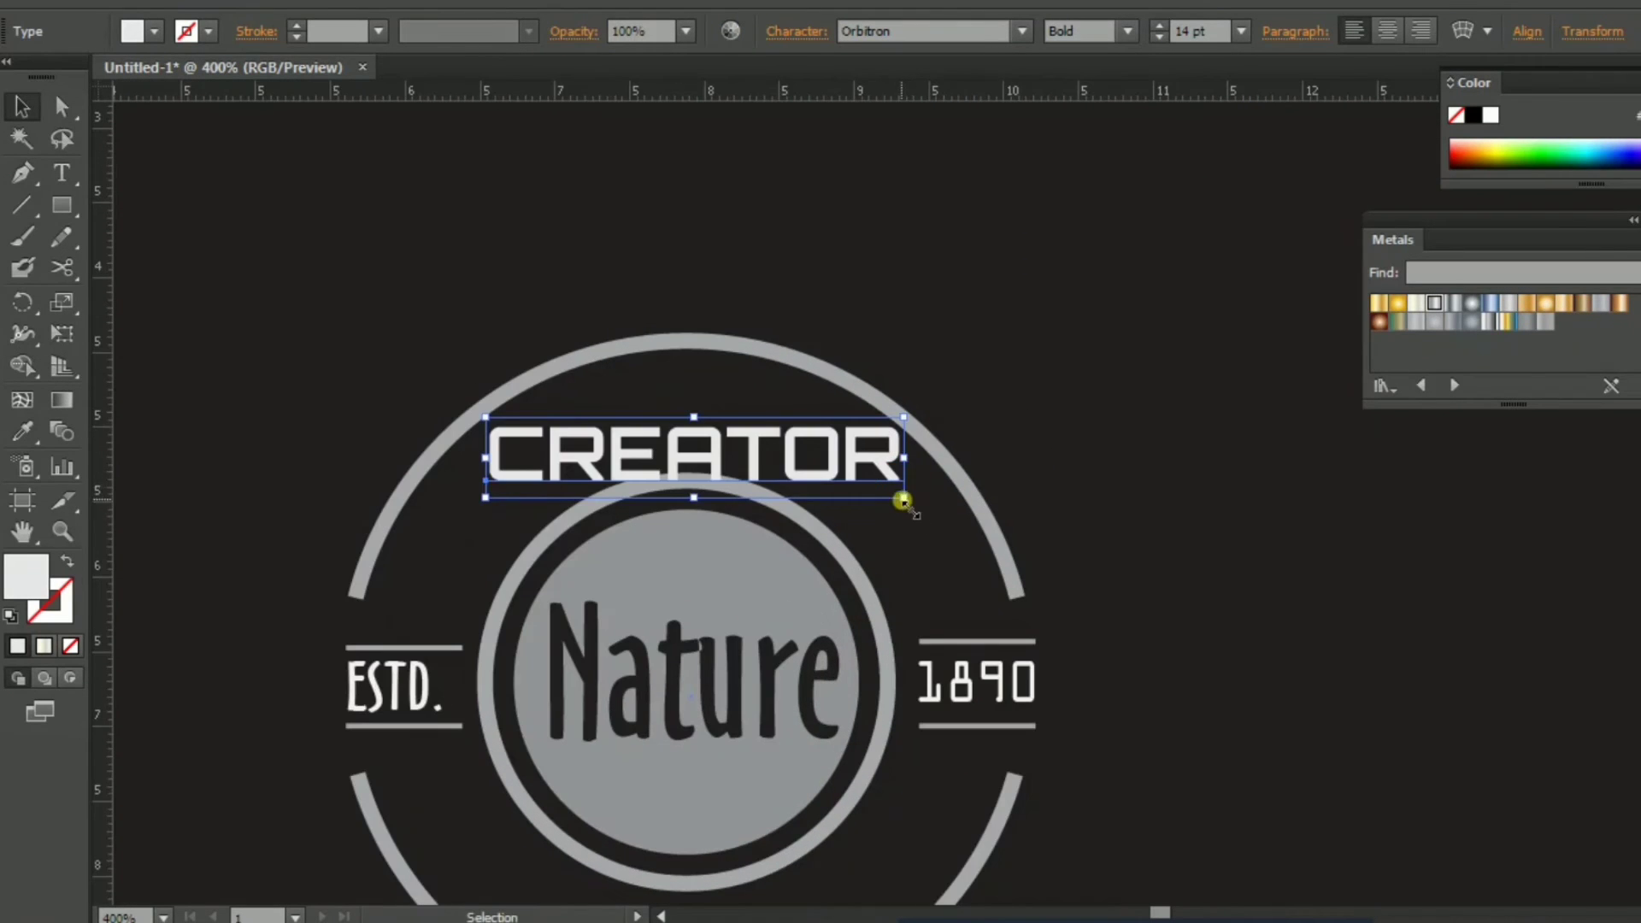
{"action": "left_click_drag", "start_coordinate": [903, 501], "coordinate": [980, 512]}
{"action": "left_click_drag", "start_coordinate": [780, 454], "coordinate": [766, 530]}
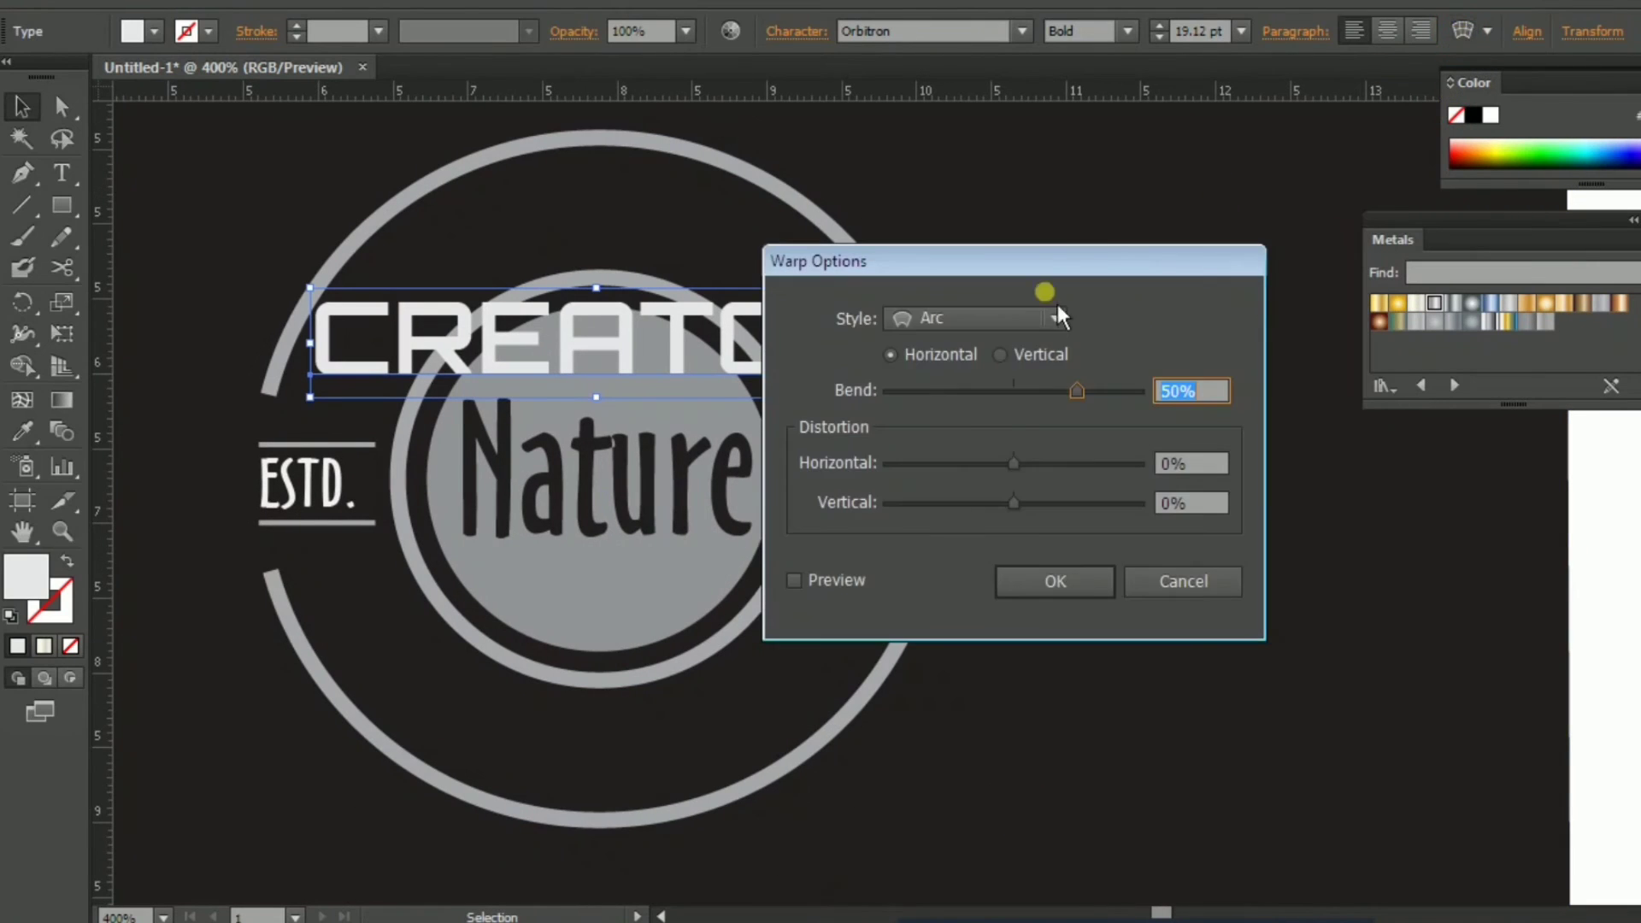
Warp 'CREATOR' with an Arc envelope at 77% bend.
{"action": "left_click_drag", "start_coordinate": [1057, 291], "coordinate": [1290, 376]}
{"action": "left_click", "coordinate": [1032, 679]}
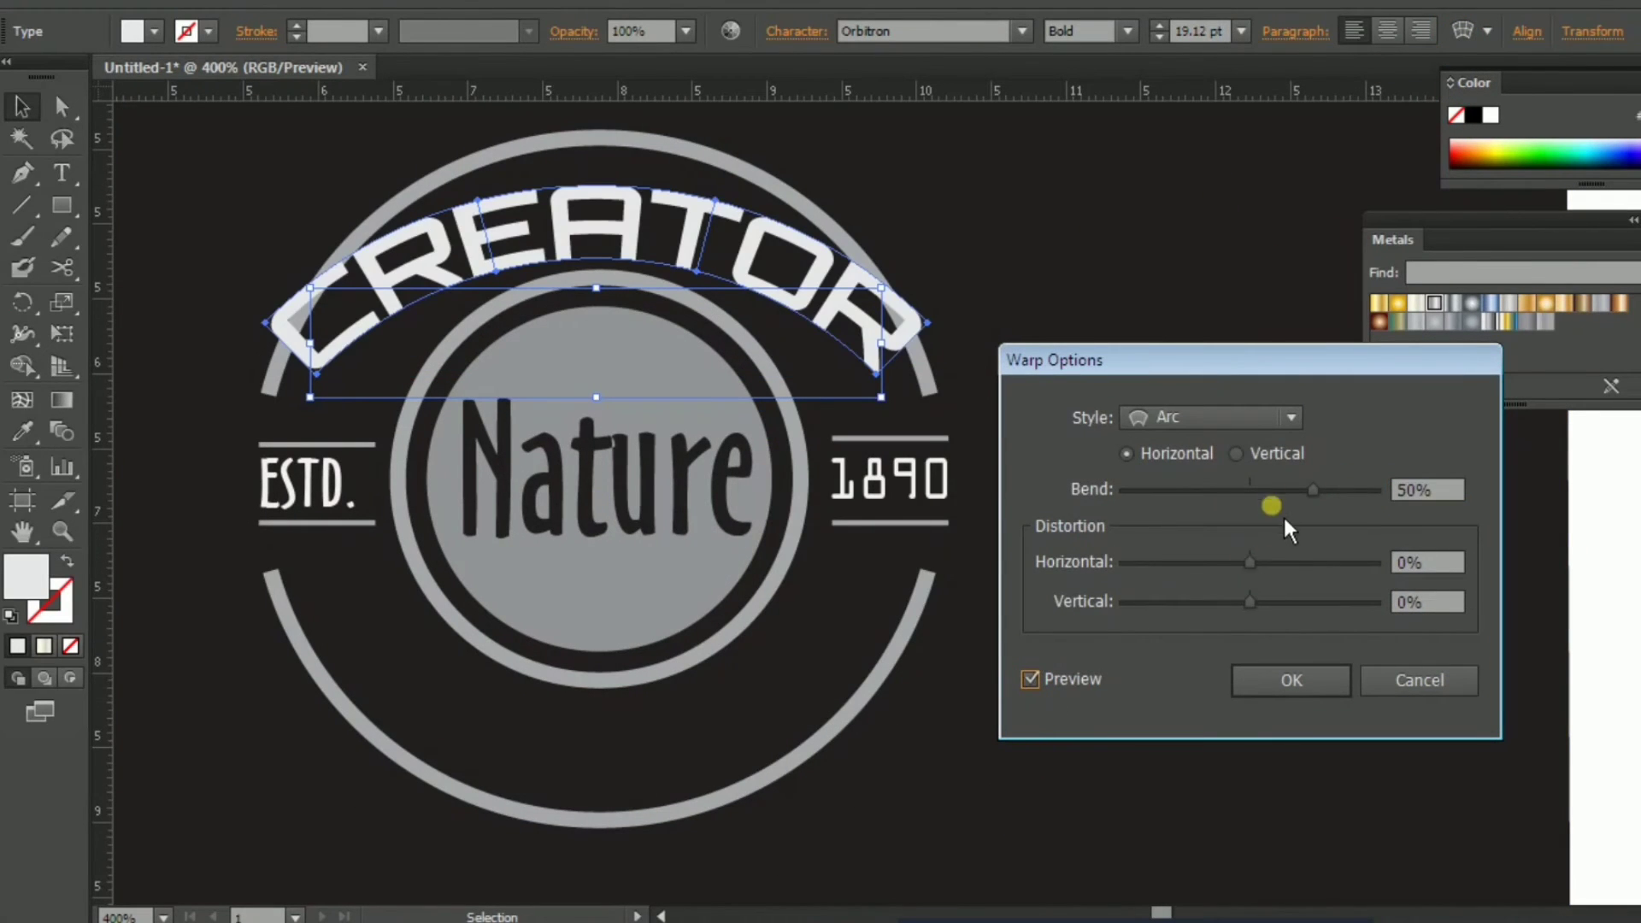
{"action": "left_click_drag", "start_coordinate": [1326, 509], "coordinate": [1354, 510]}
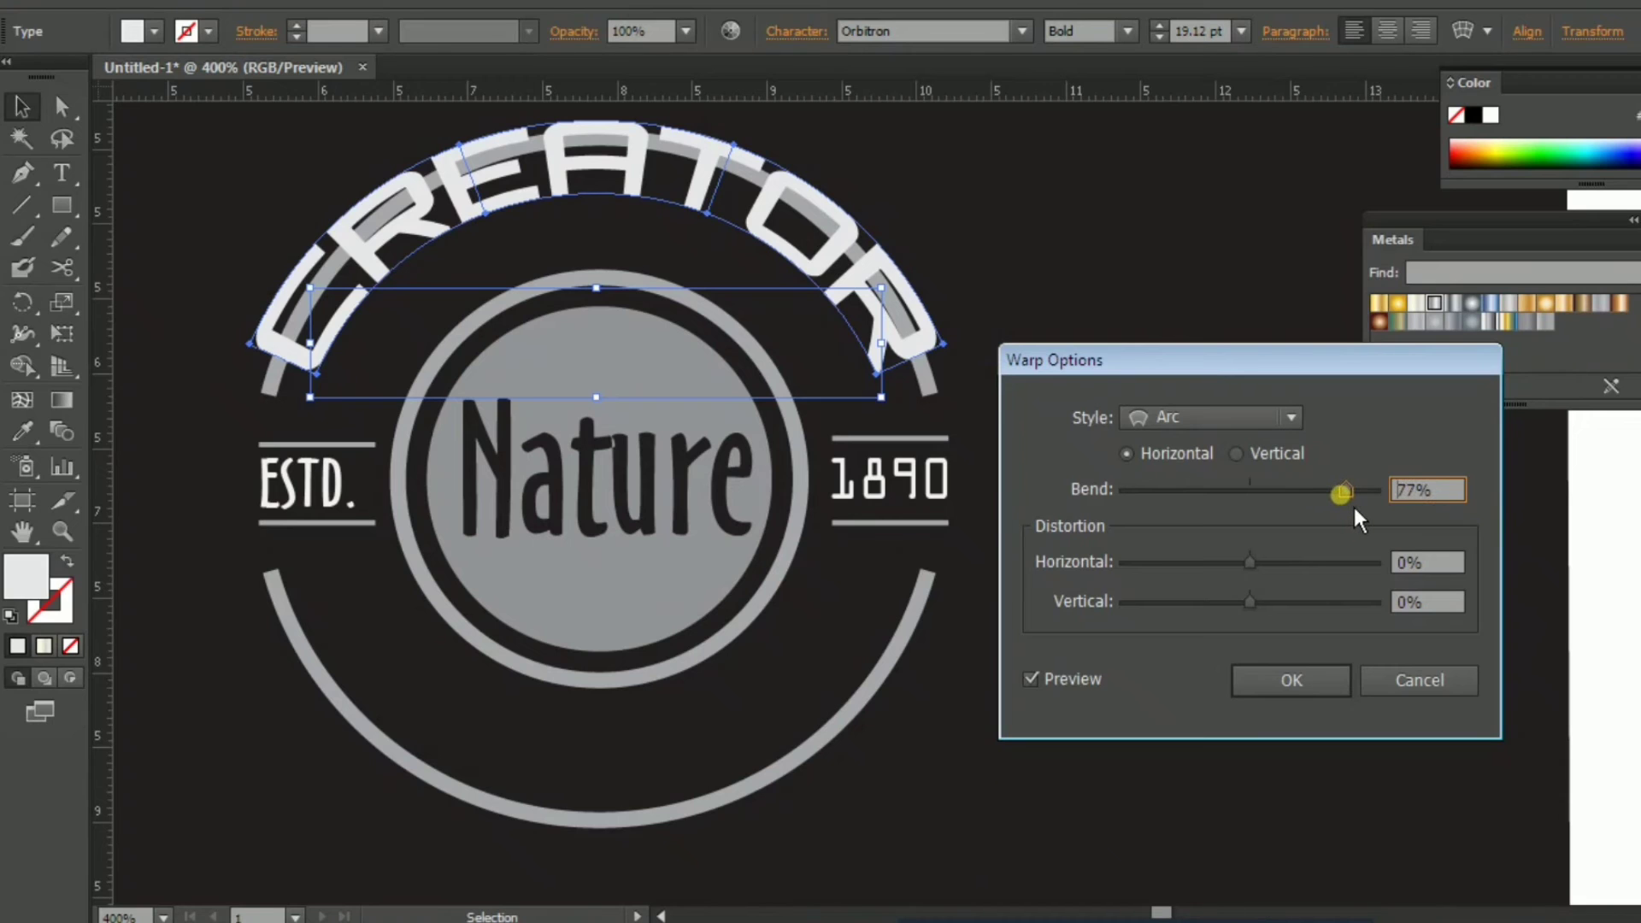
{"action": "left_click", "coordinate": [1273, 677]}
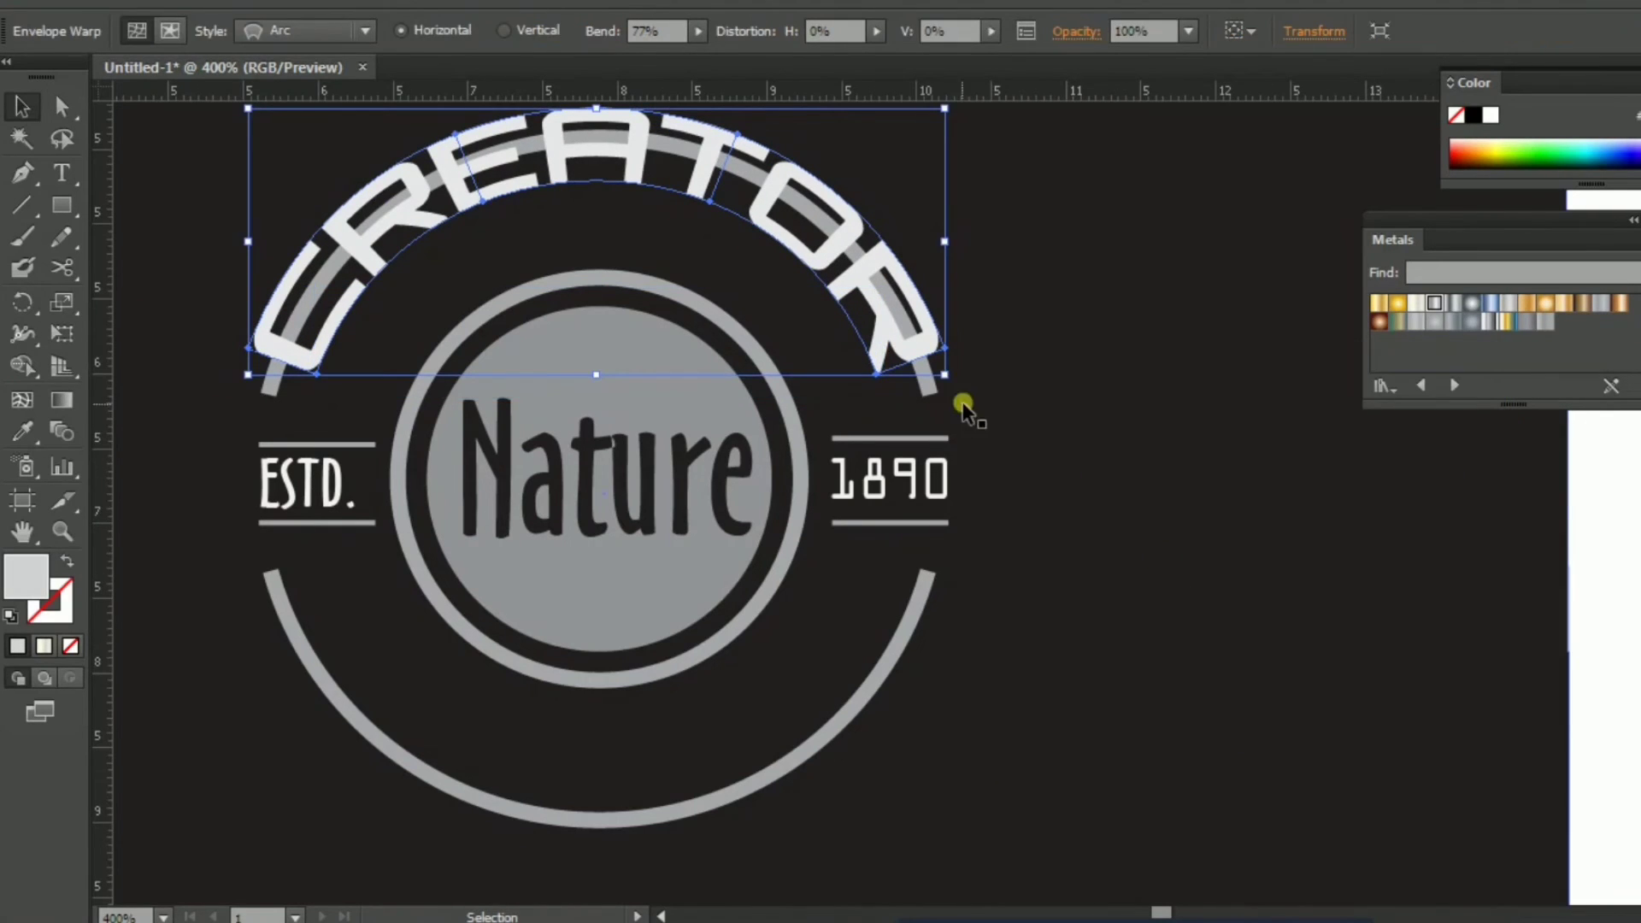
Shrink the arched 'CREATOR' and nudge it down to fit the ring.
{"action": "left_click_drag", "start_coordinate": [944, 378], "coordinate": [888, 353]}
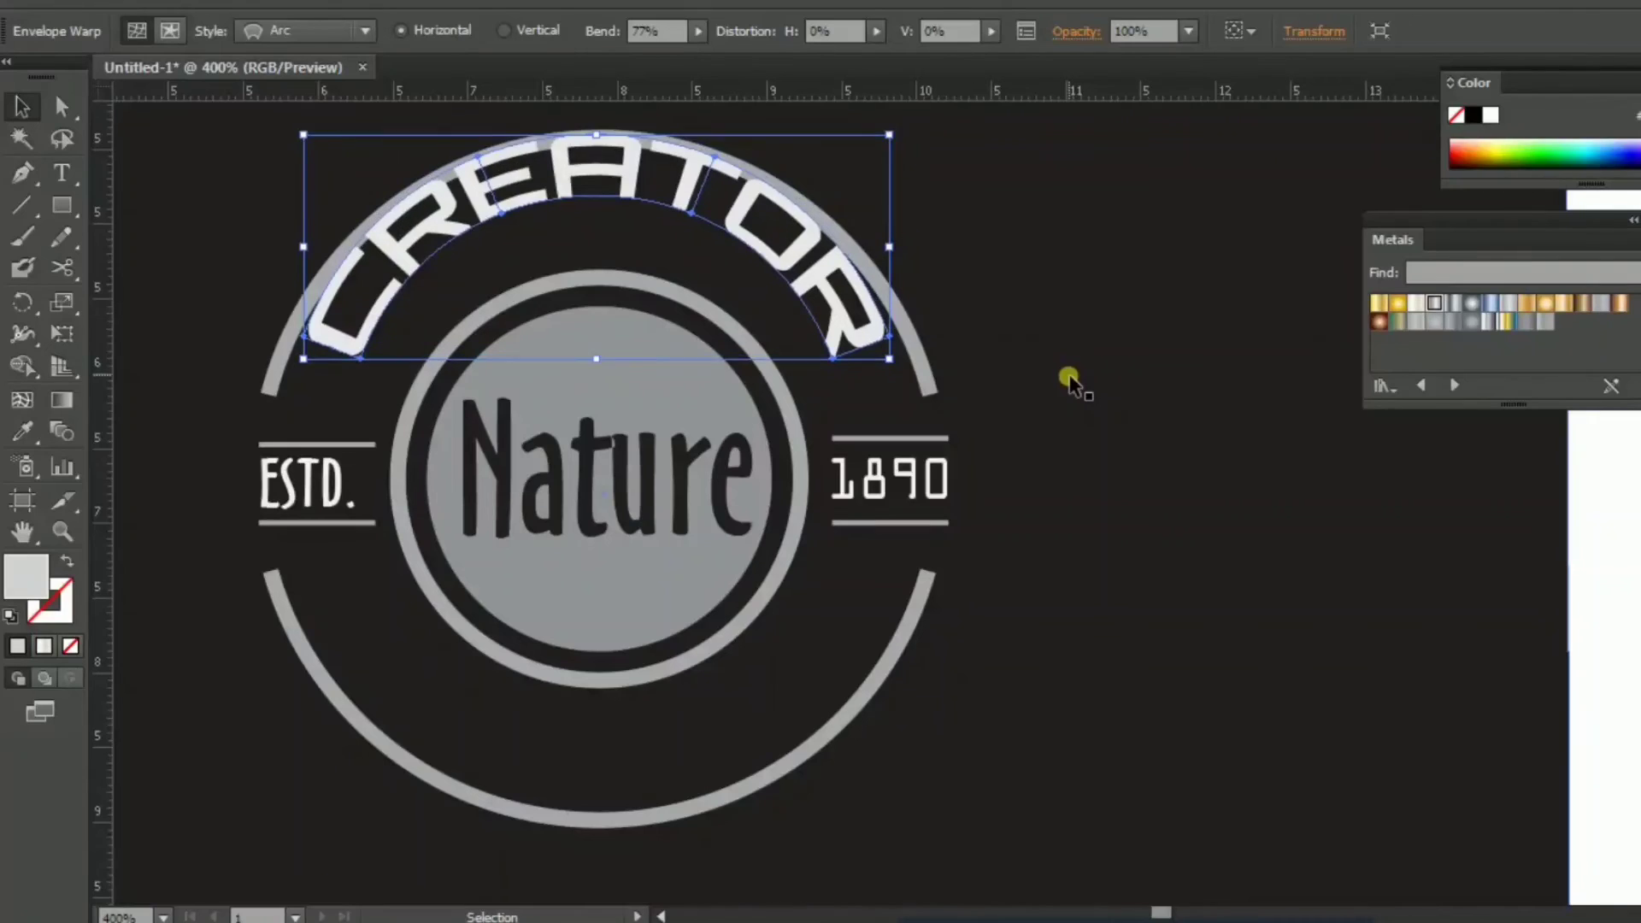
{"action": "key", "text": "Down"}
{"action": "key", "text": "Down"}
{"action": "key", "text": "Down"}
{"action": "key", "text": "Down"}
{"action": "key", "text": "Down"}
{"action": "key", "text": "Down"}
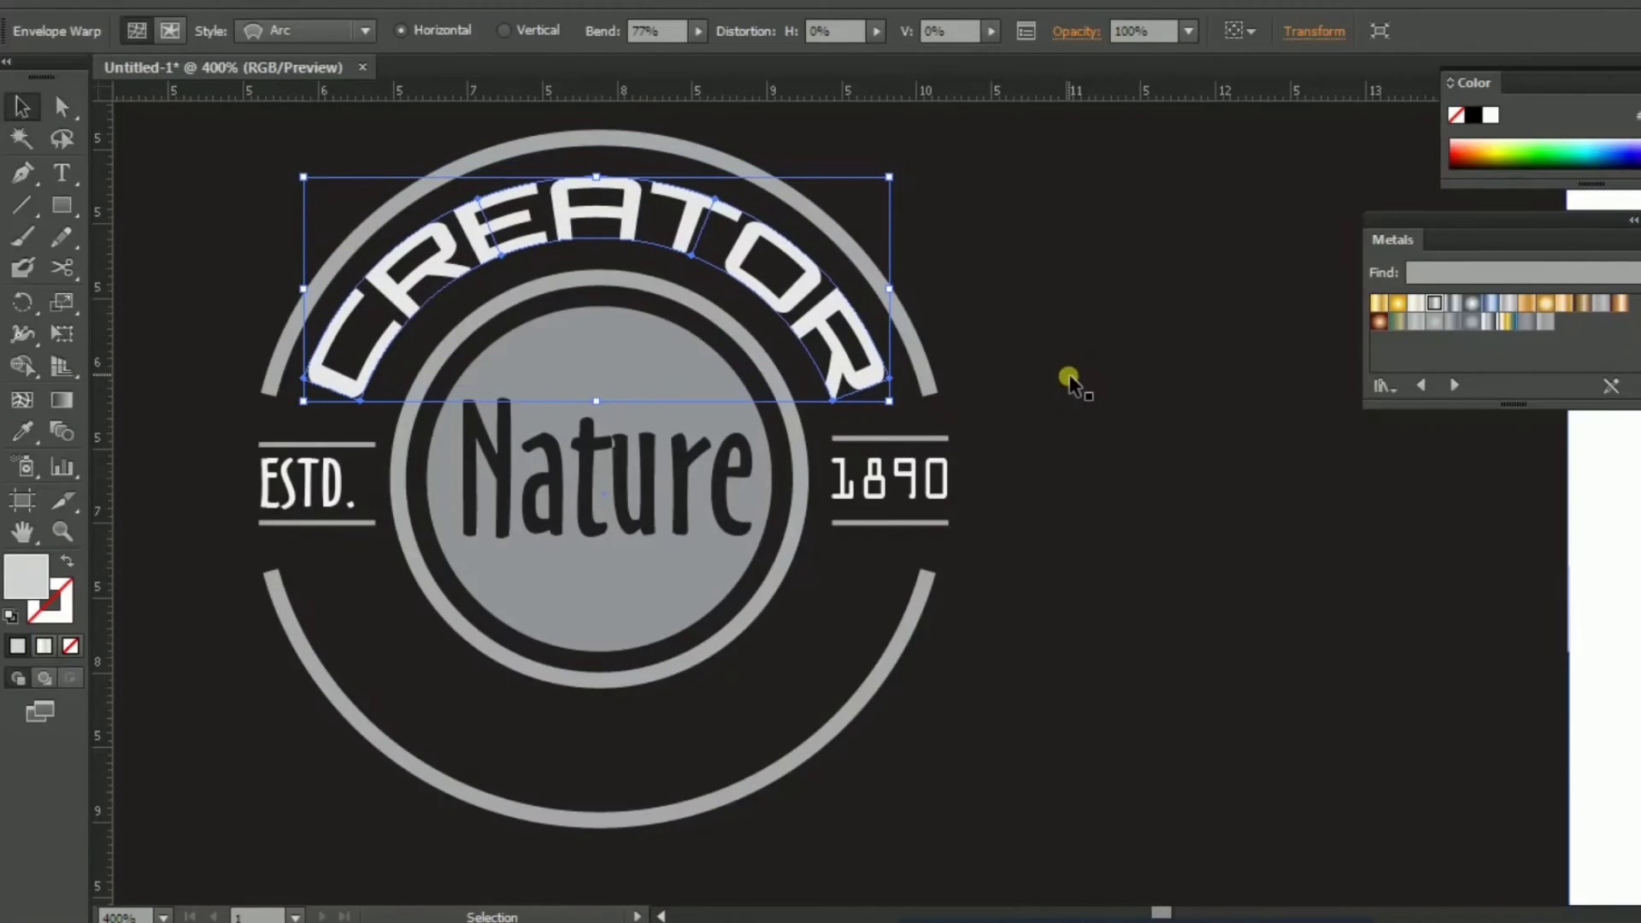
{"action": "key", "text": "Down"}
{"action": "key", "text": "Down"}
Expand the warped CREATOR text into outlines.
{"action": "key", "text": "ctrl+minus"}
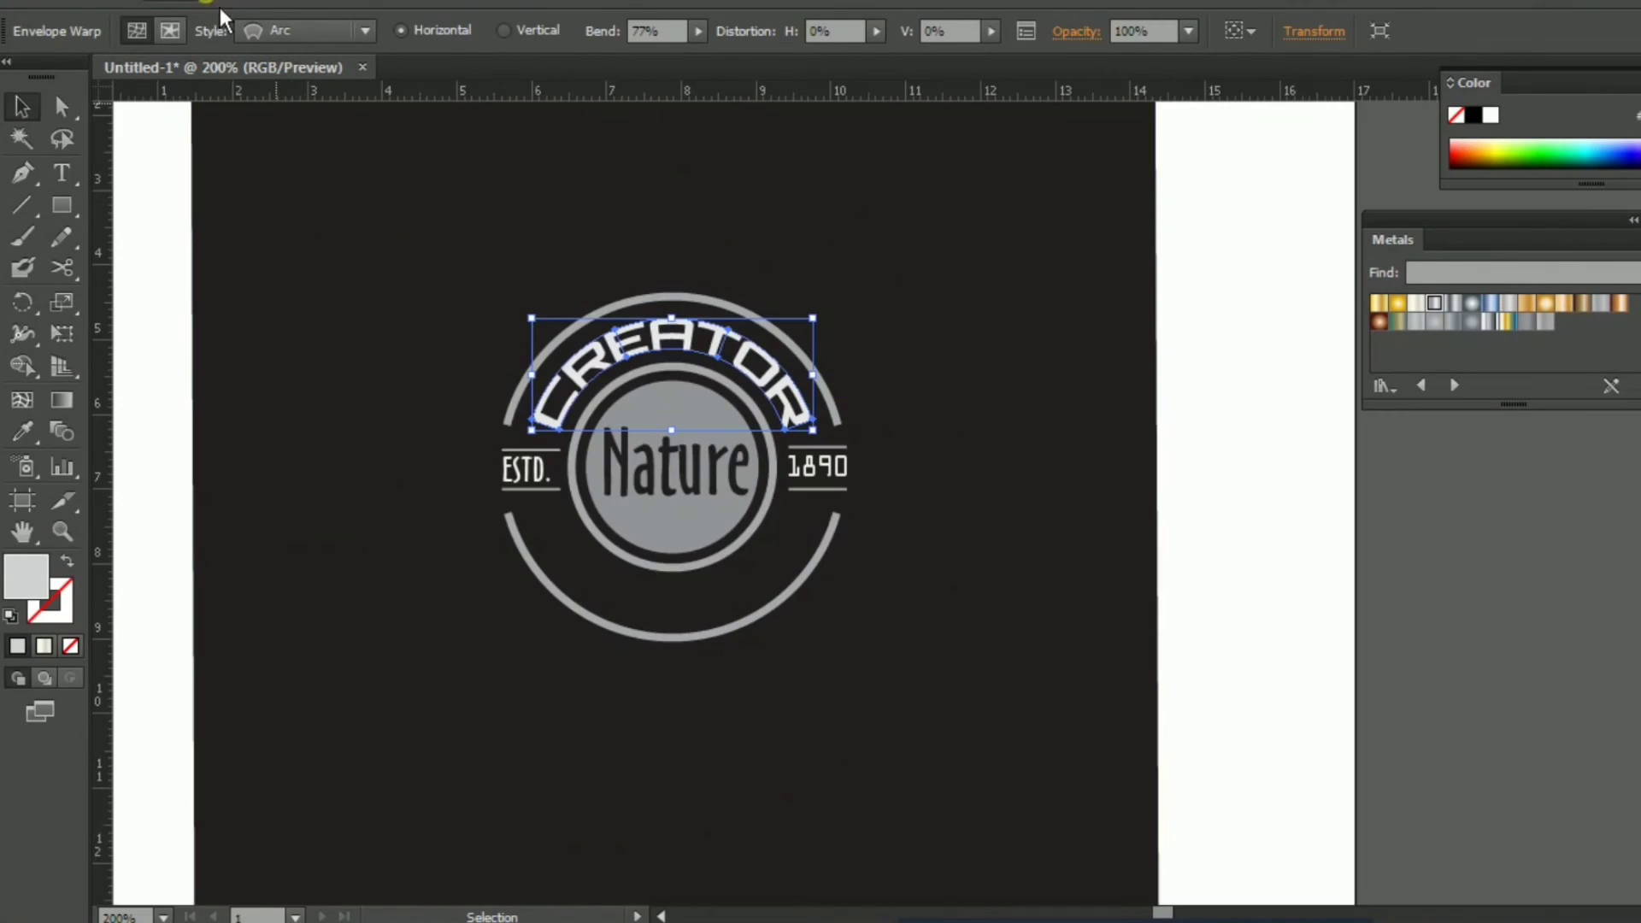
{"action": "left_click", "coordinate": [220, 10]}
{"action": "left_click", "coordinate": [256, 267]}
{"action": "left_click", "coordinate": [560, 532]}
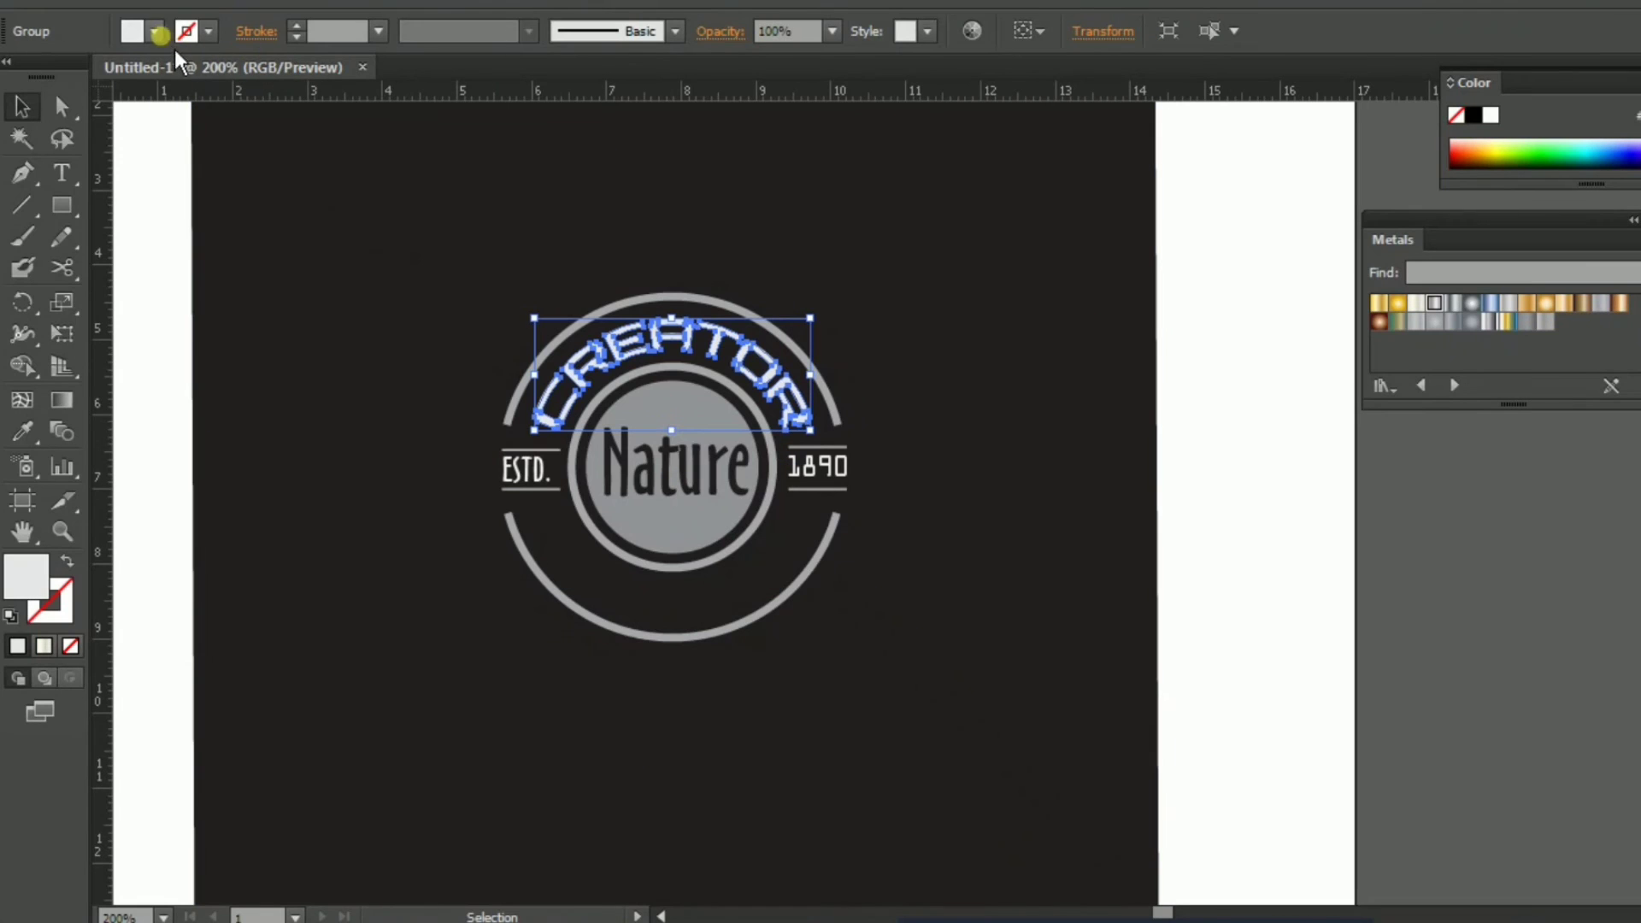
{"action": "left_click", "coordinate": [154, 31]}
{"action": "left_click", "coordinate": [196, 156]}
{"action": "left_click", "coordinate": [1262, 512]}
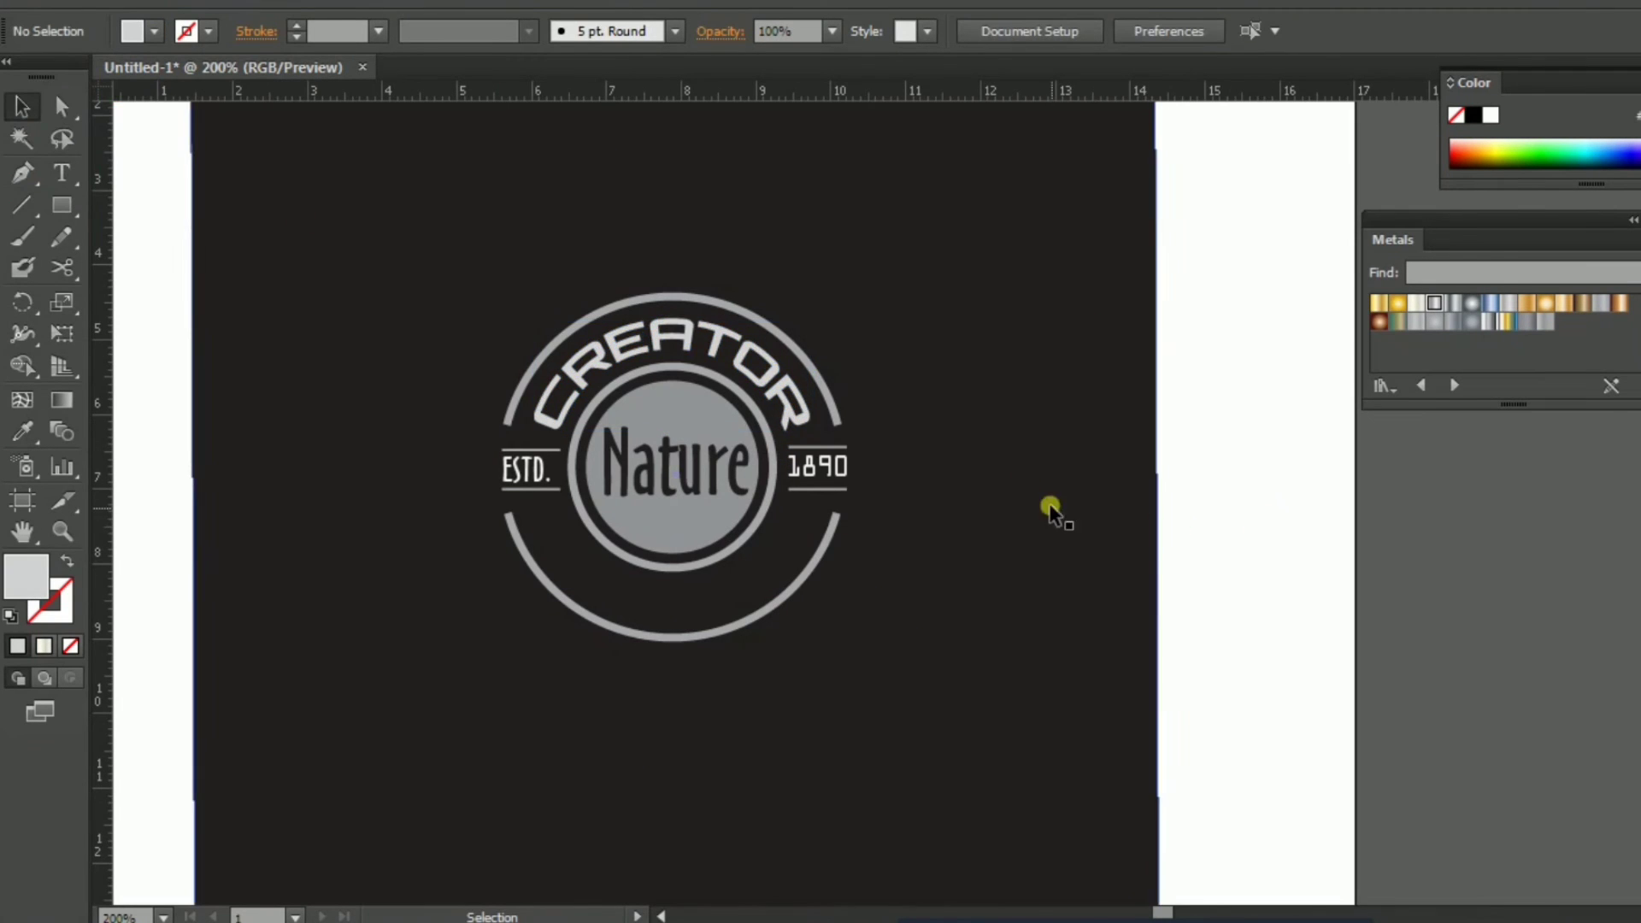
Give the inner ring and both outer arcs a metallic silver gradient stroke.
{"action": "key", "text": "ctrl+plus"}
{"action": "left_click", "coordinate": [746, 457]}
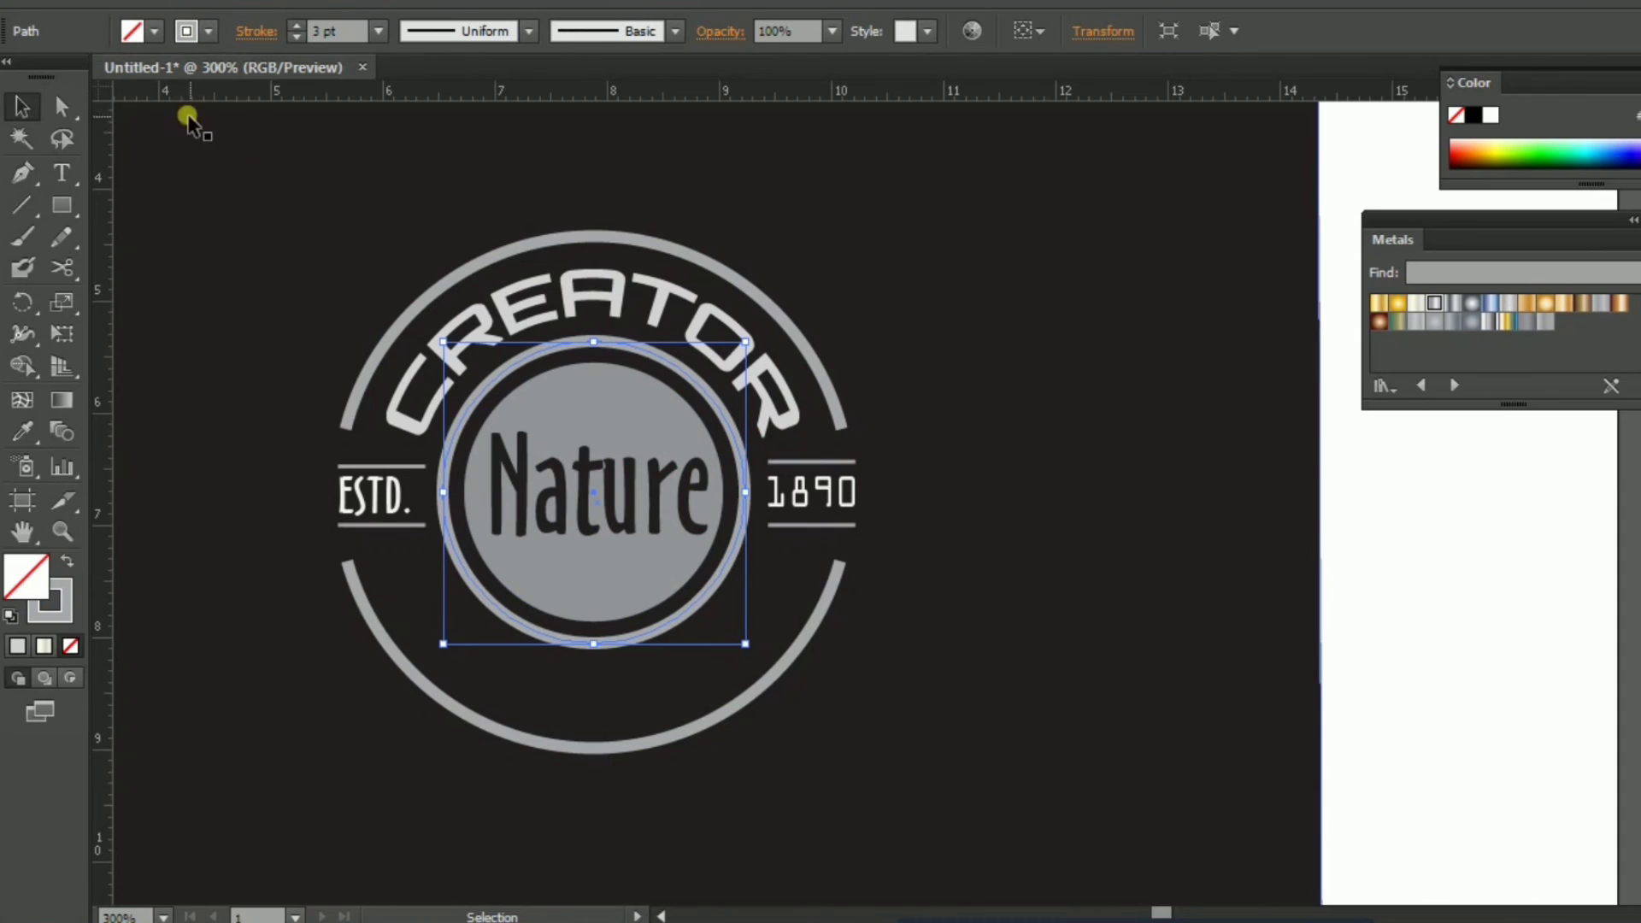
{"action": "left_click", "coordinate": [1444, 314]}
{"action": "left_click", "coordinate": [798, 621]}
{"action": "left_click", "coordinate": [824, 609]}
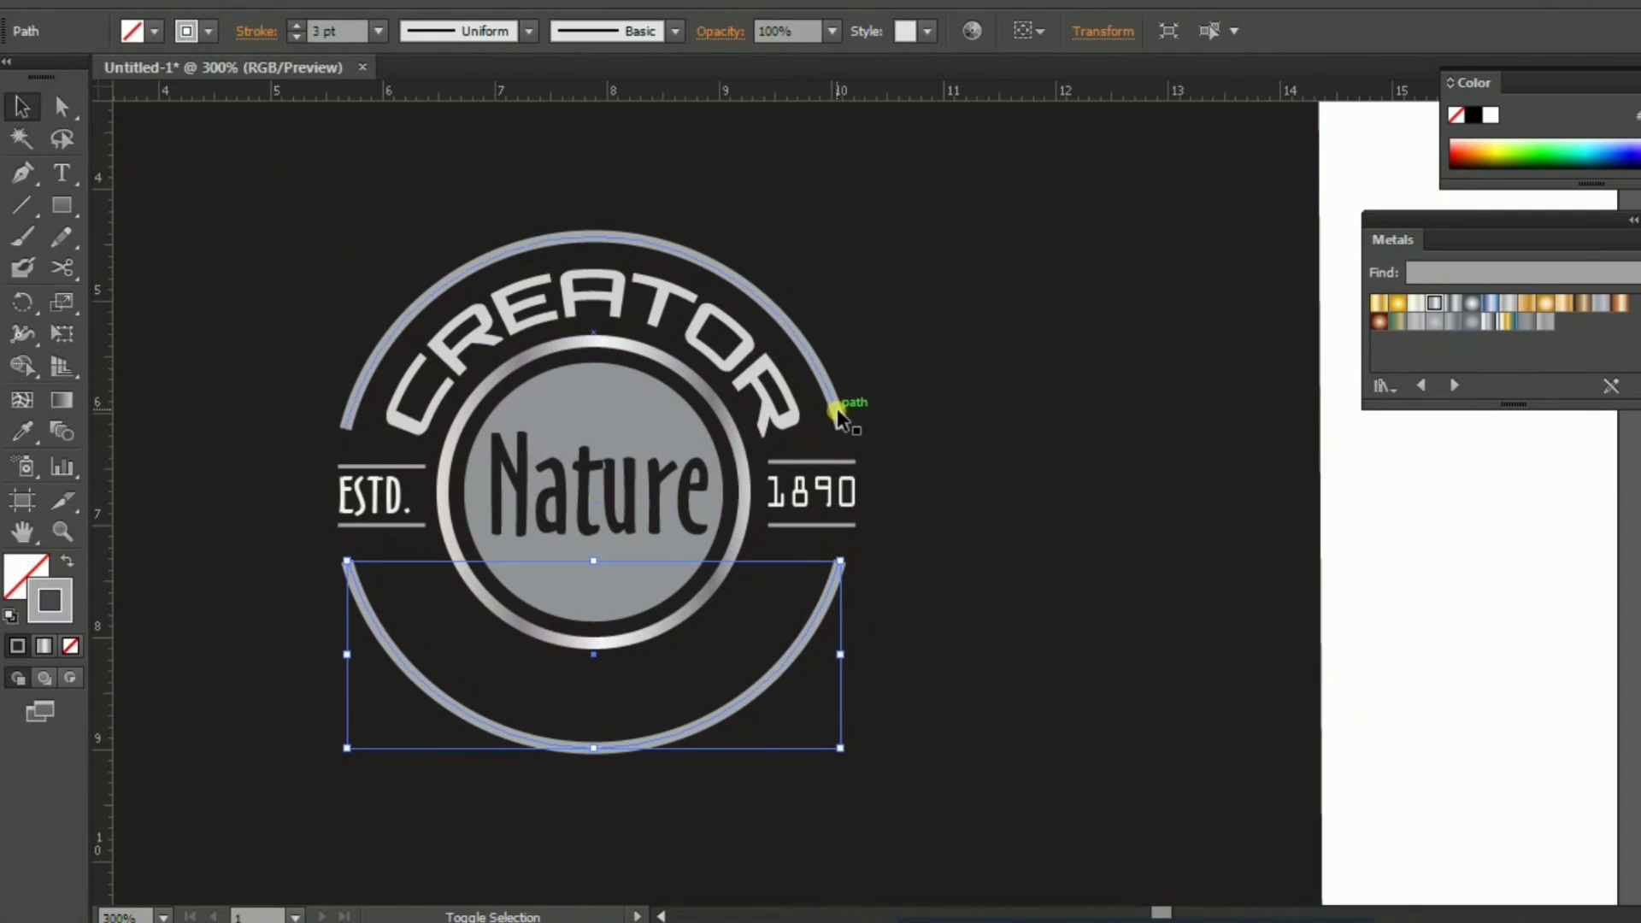
{"action": "left_click", "coordinate": [838, 416], "text": "shift"}
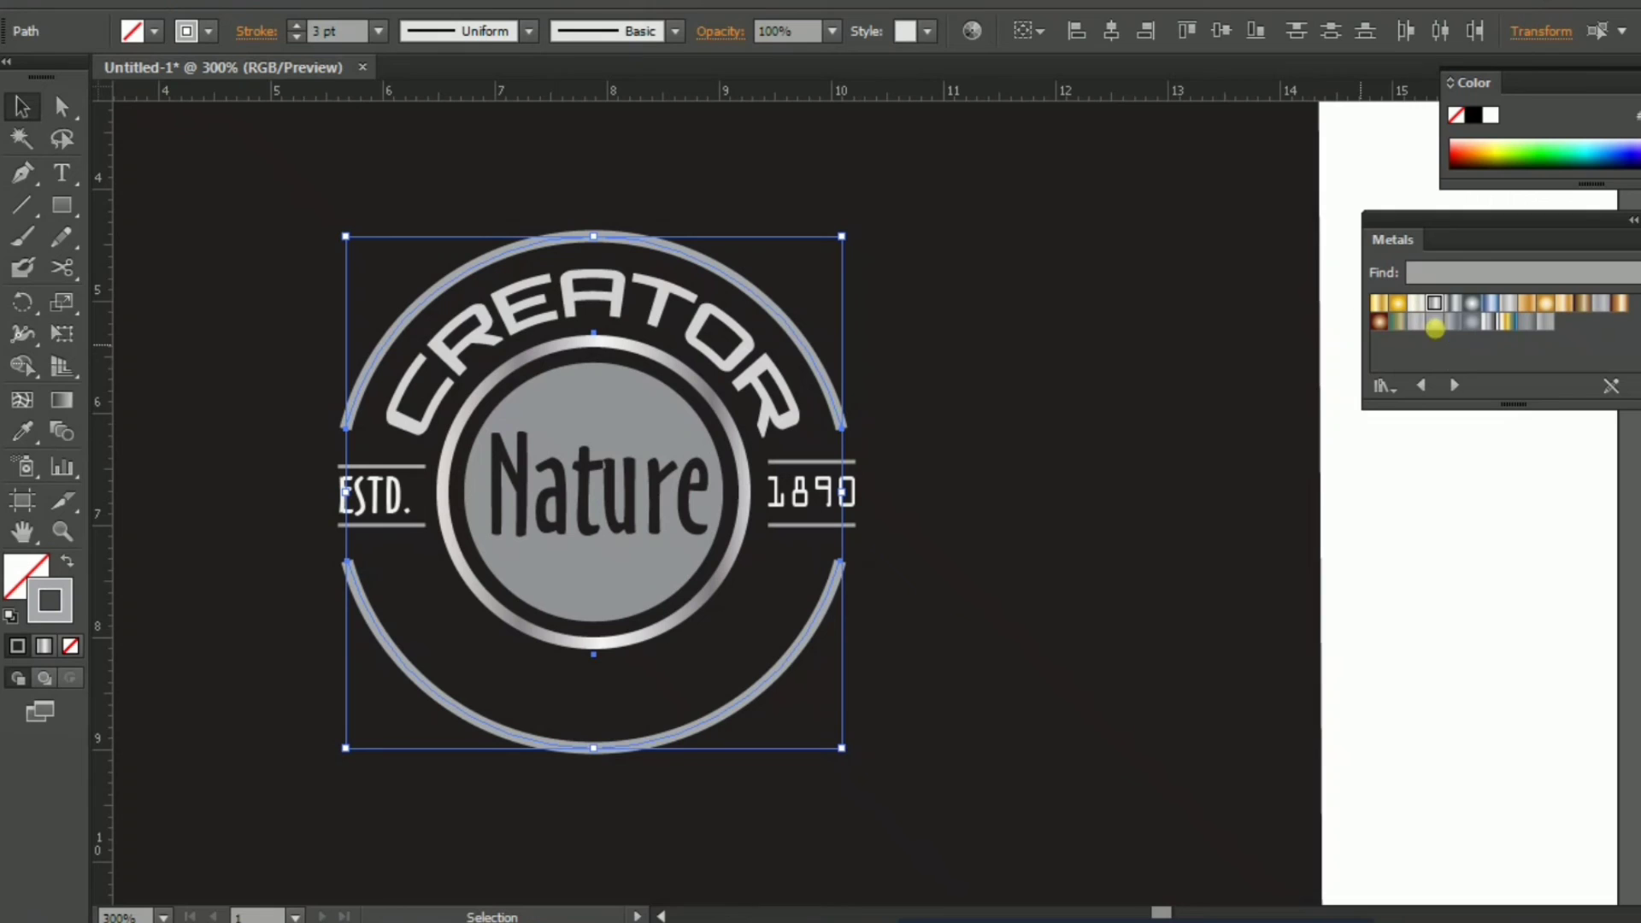
{"action": "left_click", "coordinate": [256, 33]}
{"action": "left_click", "coordinate": [1253, 623]}
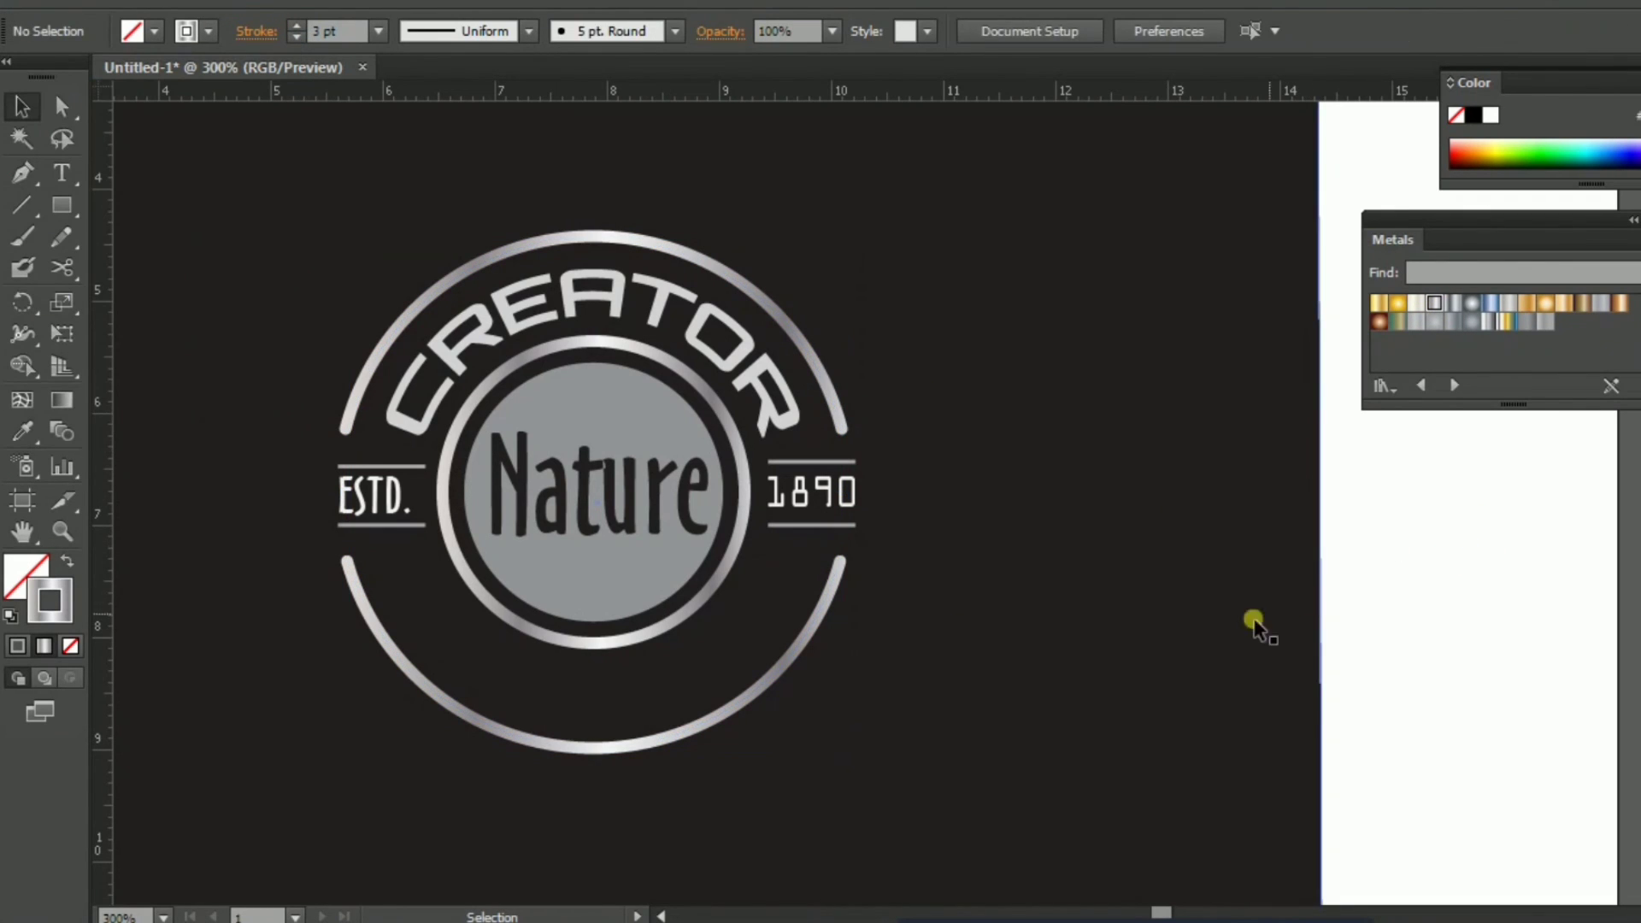
Change the Nature centre disc's fill to light grey.
{"action": "left_click", "coordinate": [652, 575]}
{"action": "left_click", "coordinate": [155, 31]}
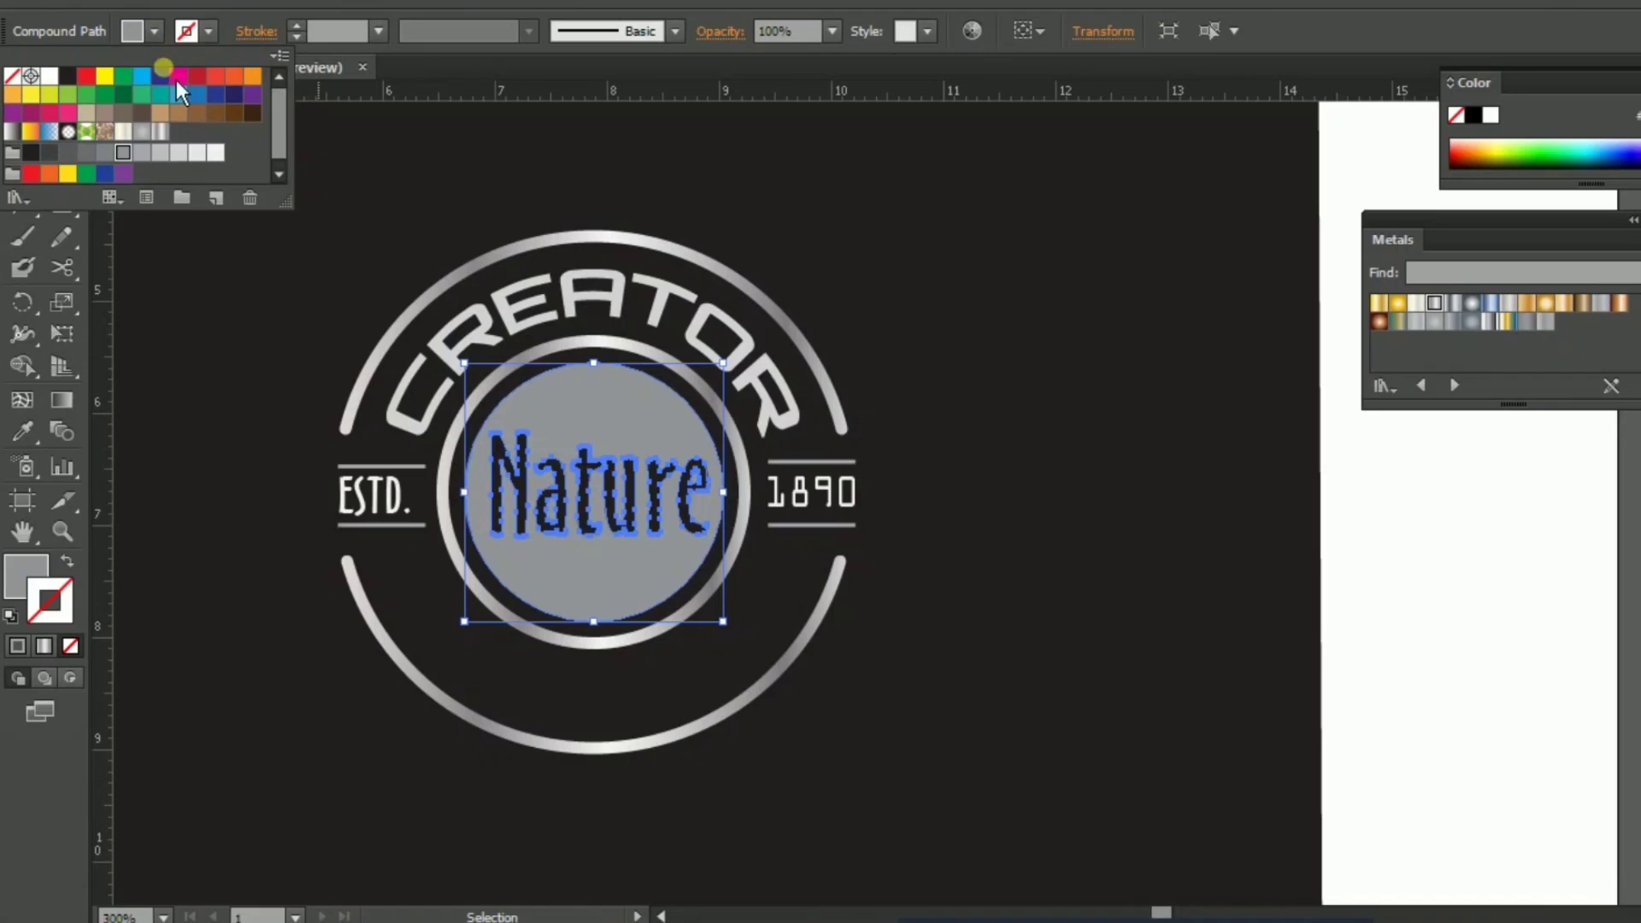
{"action": "left_click", "coordinate": [161, 153]}
{"action": "left_click", "coordinate": [1036, 615]}
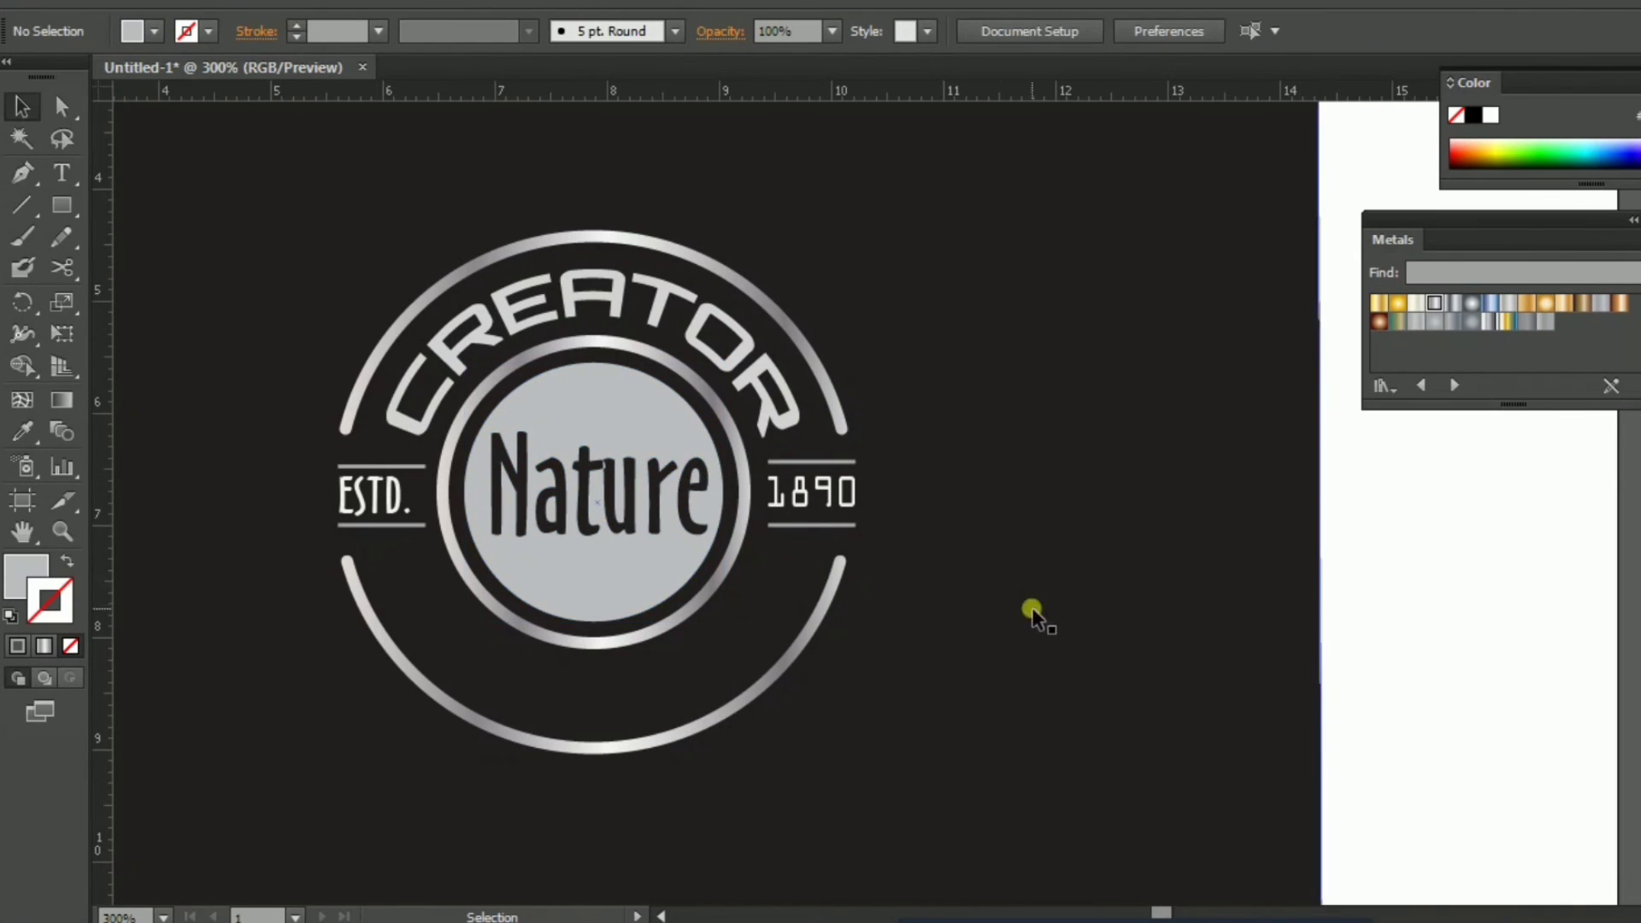
{"action": "key", "text": "ctrl+minus"}
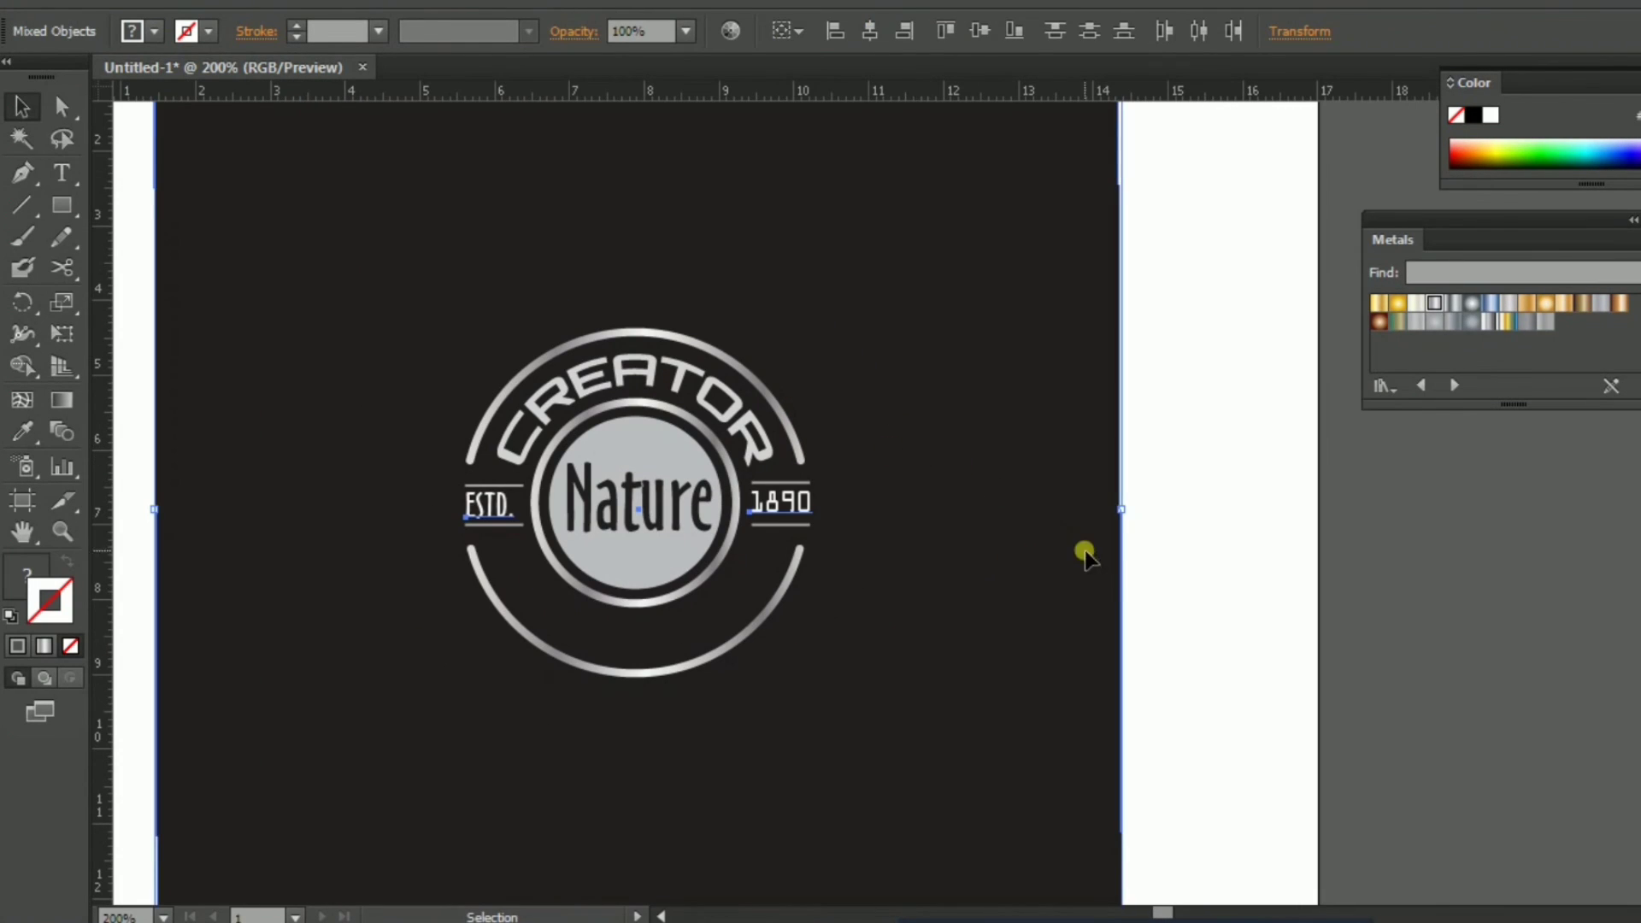
Delete the background and give the badge a drop shadow: X 0, Y 0.1 cm, blur 0.
{"action": "key", "text": "Delete"}
{"action": "left_click_drag", "start_coordinate": [1010, 735], "coordinate": [429, 262]}
{"action": "left_click", "coordinate": [367, 3]}
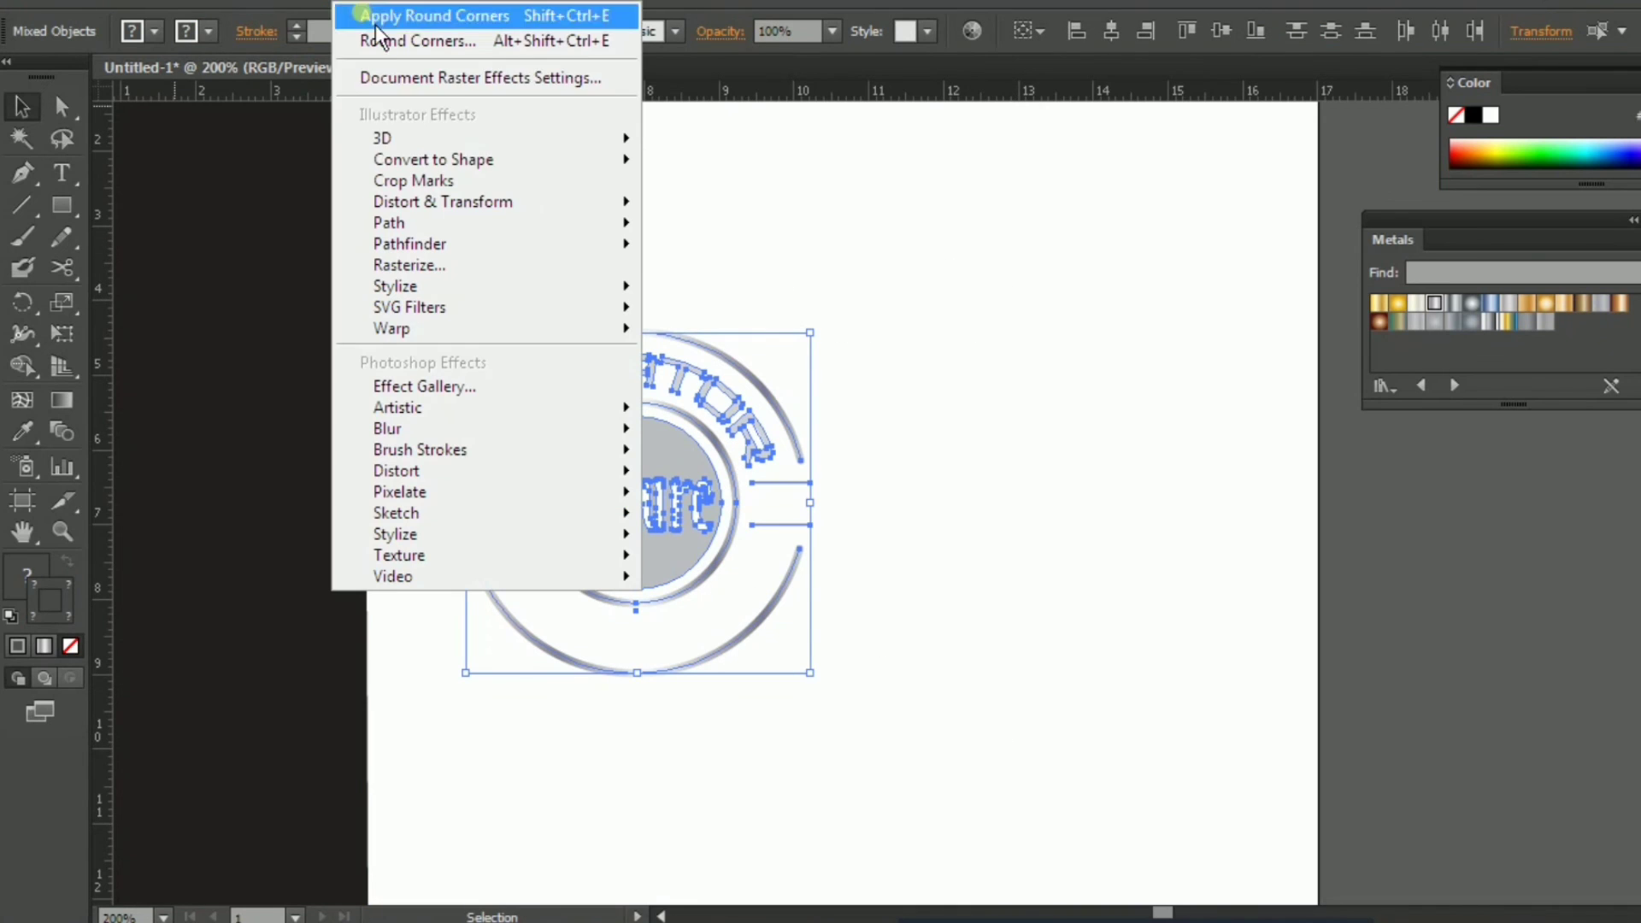
{"action": "mouse_move", "coordinate": [395, 285]}
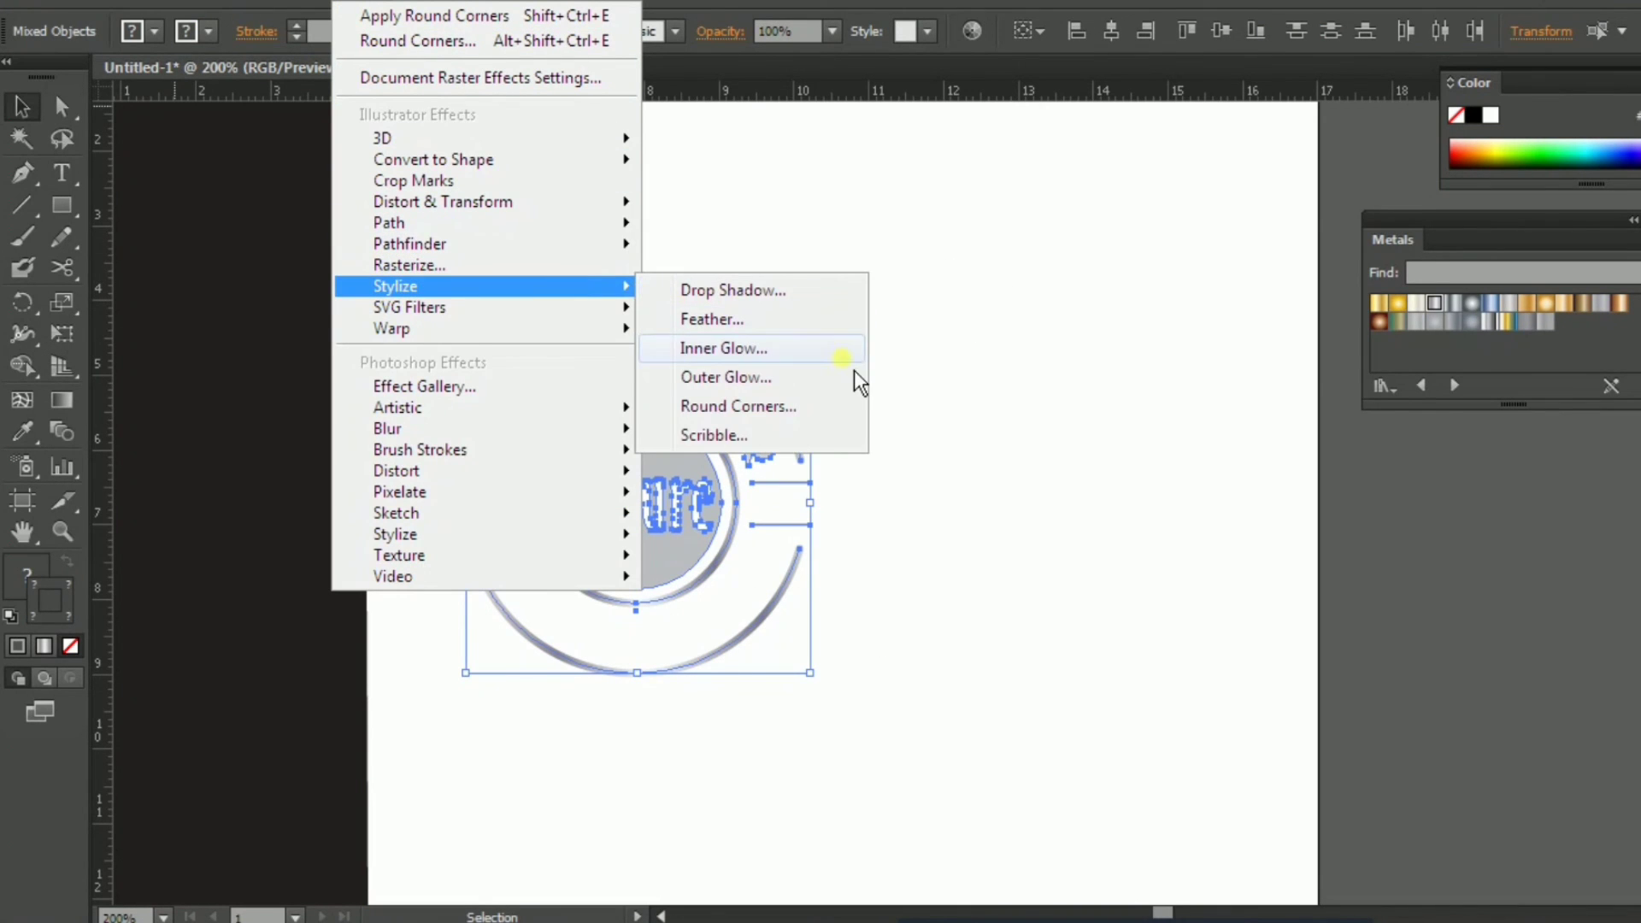
{"action": "left_click", "coordinate": [818, 300]}
{"action": "left_click_drag", "start_coordinate": [1172, 256], "coordinate": [1018, 254]}
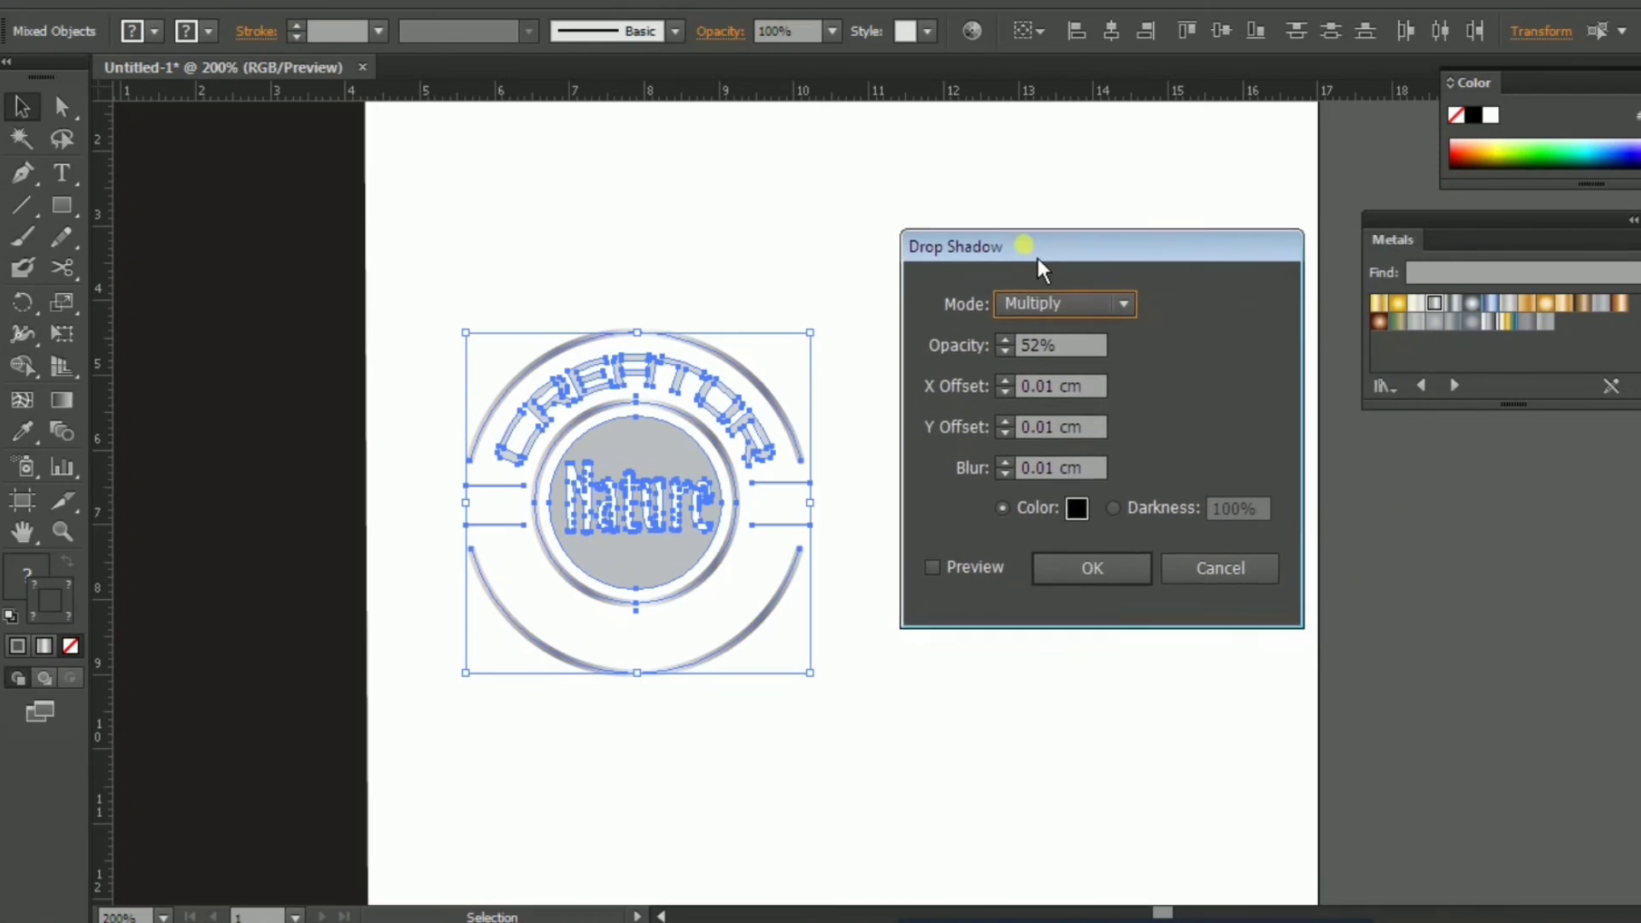
{"action": "left_click", "coordinate": [987, 381]}
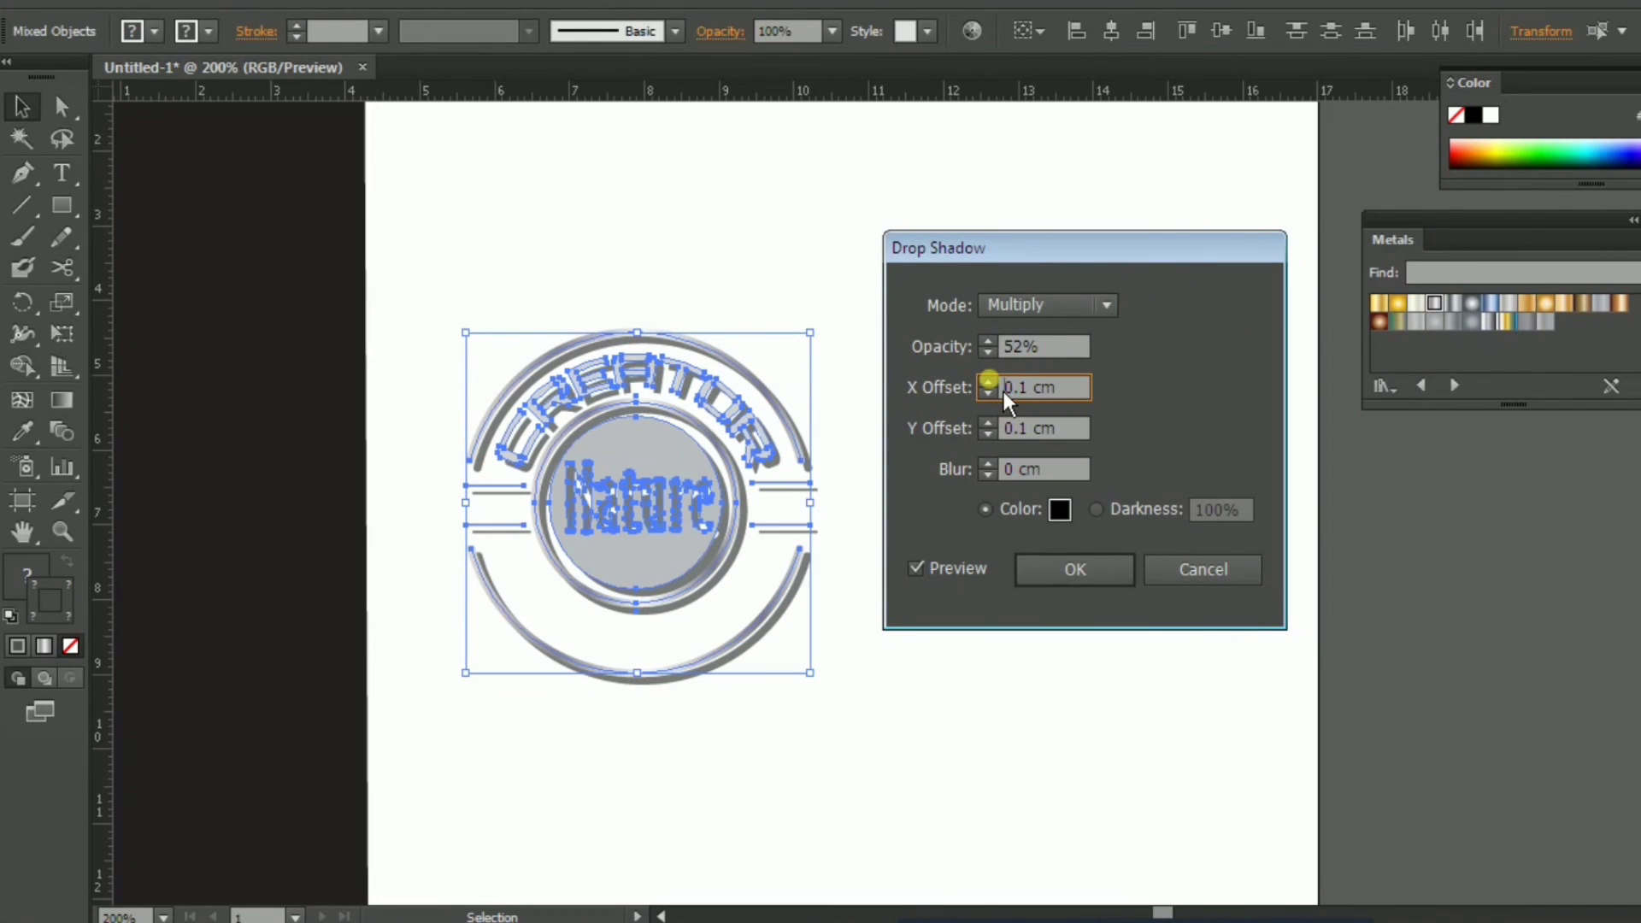
{"action": "left_click", "coordinate": [988, 390]}
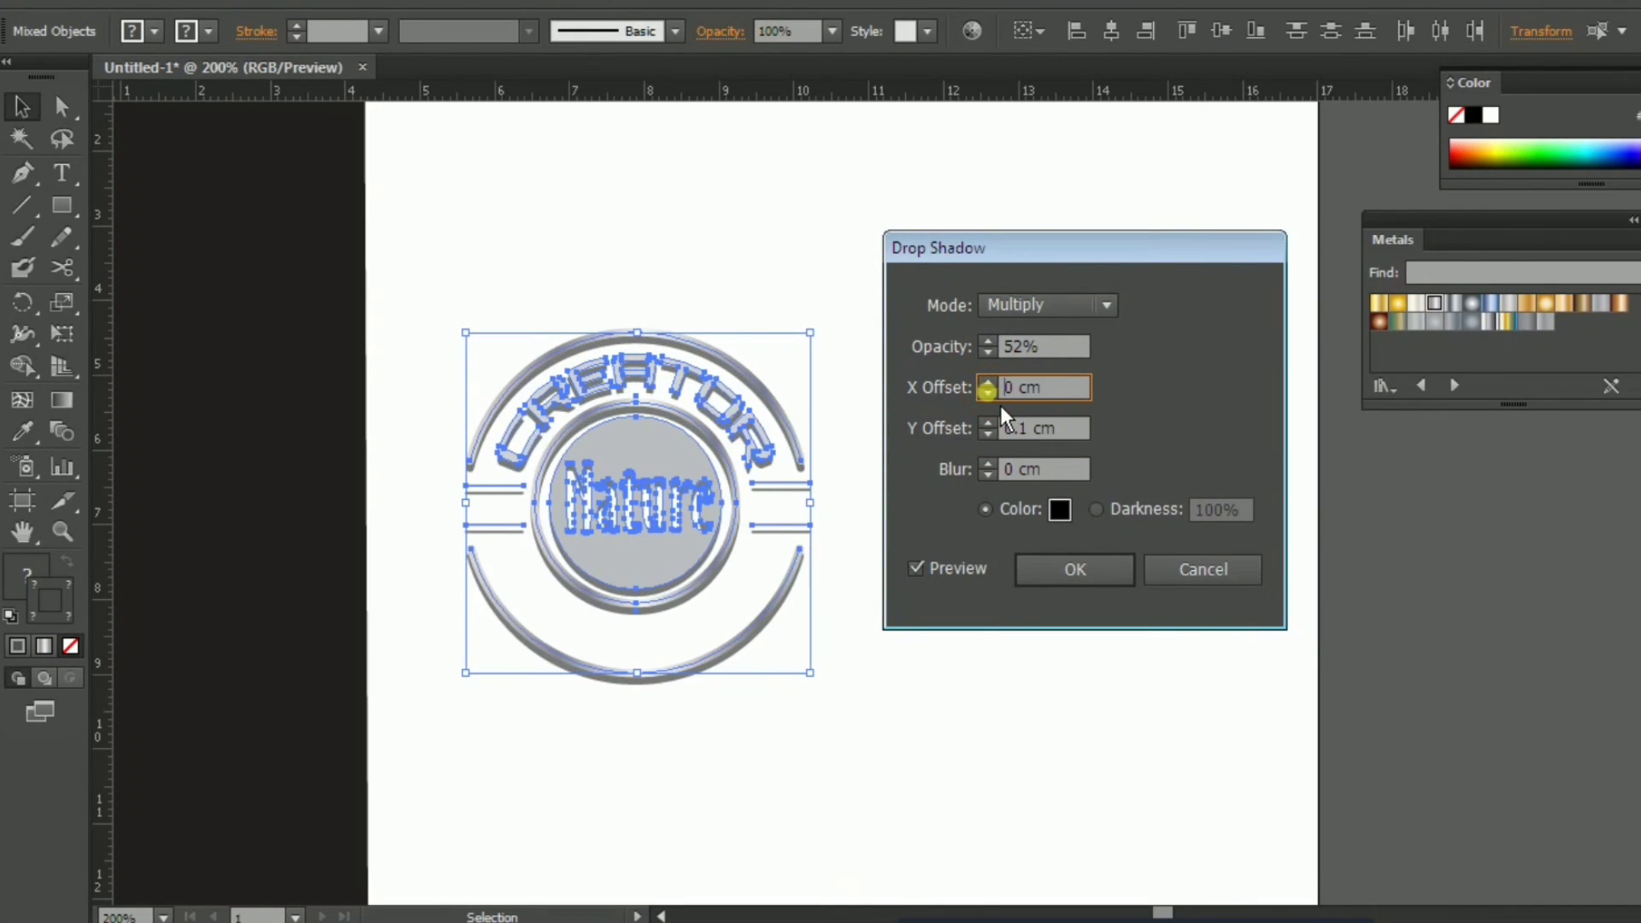
{"action": "left_click", "coordinate": [1111, 571]}
{"action": "left_click", "coordinate": [641, 666]}
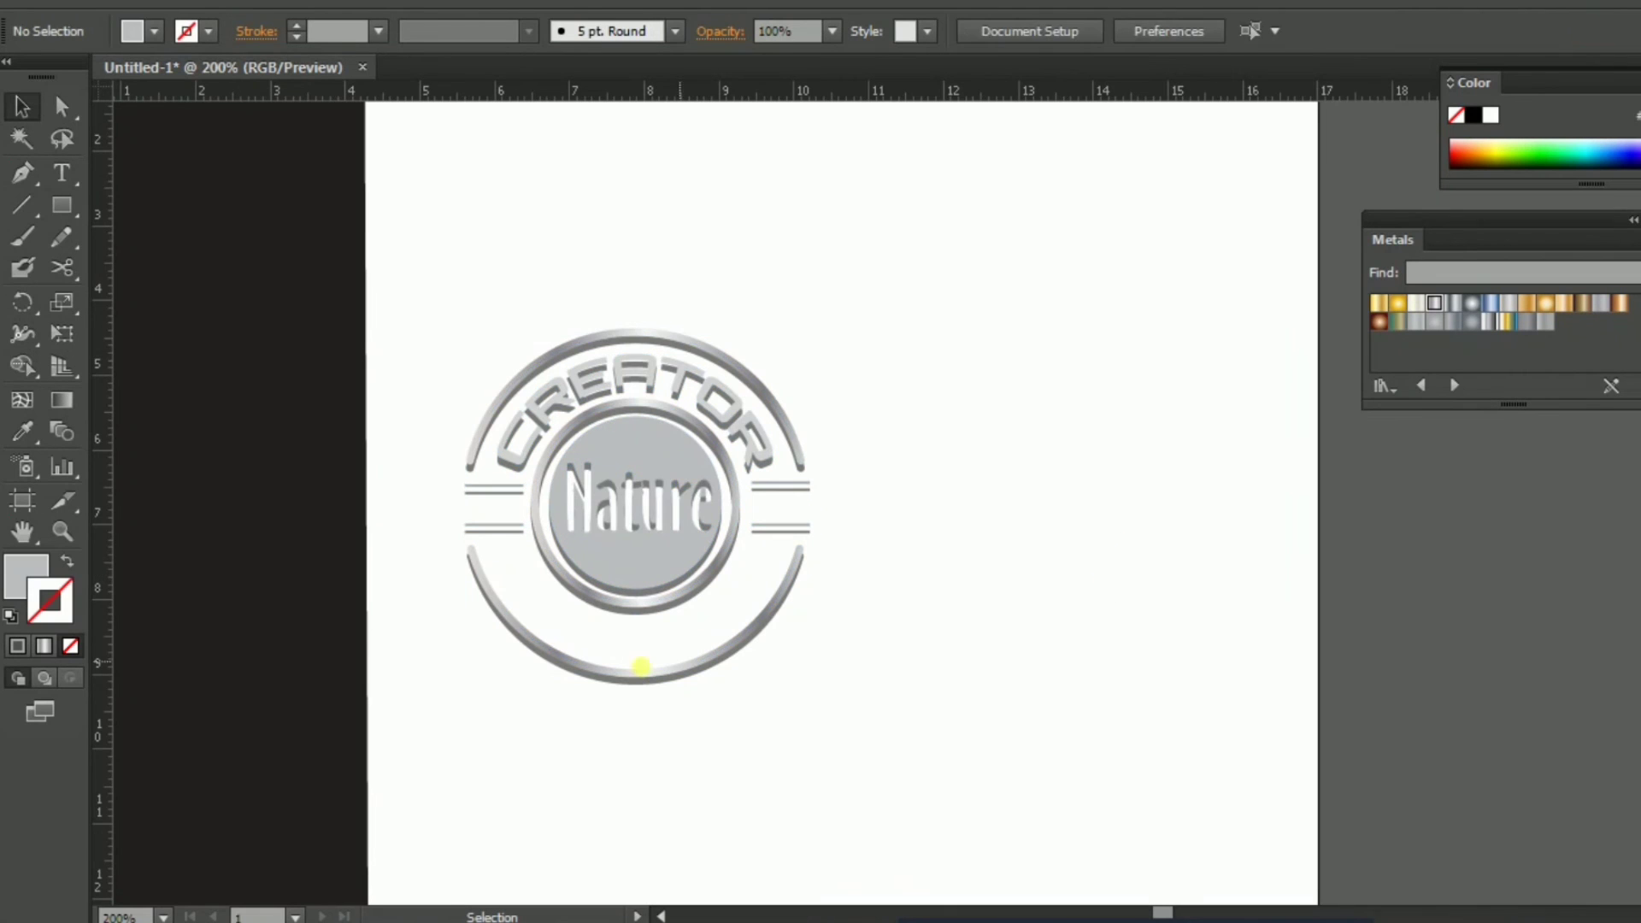
Place a near-black rectangle behind the badge and zoom in on the finished logo.
{"action": "mouse_move", "coordinate": [235, 636]}
{"action": "left_mouse_down"}
{"action": "mouse_move", "coordinate": [991, 608]}
{"action": "mouse_move", "coordinate": [1017, 629]}
{"action": "left_mouse_up"}
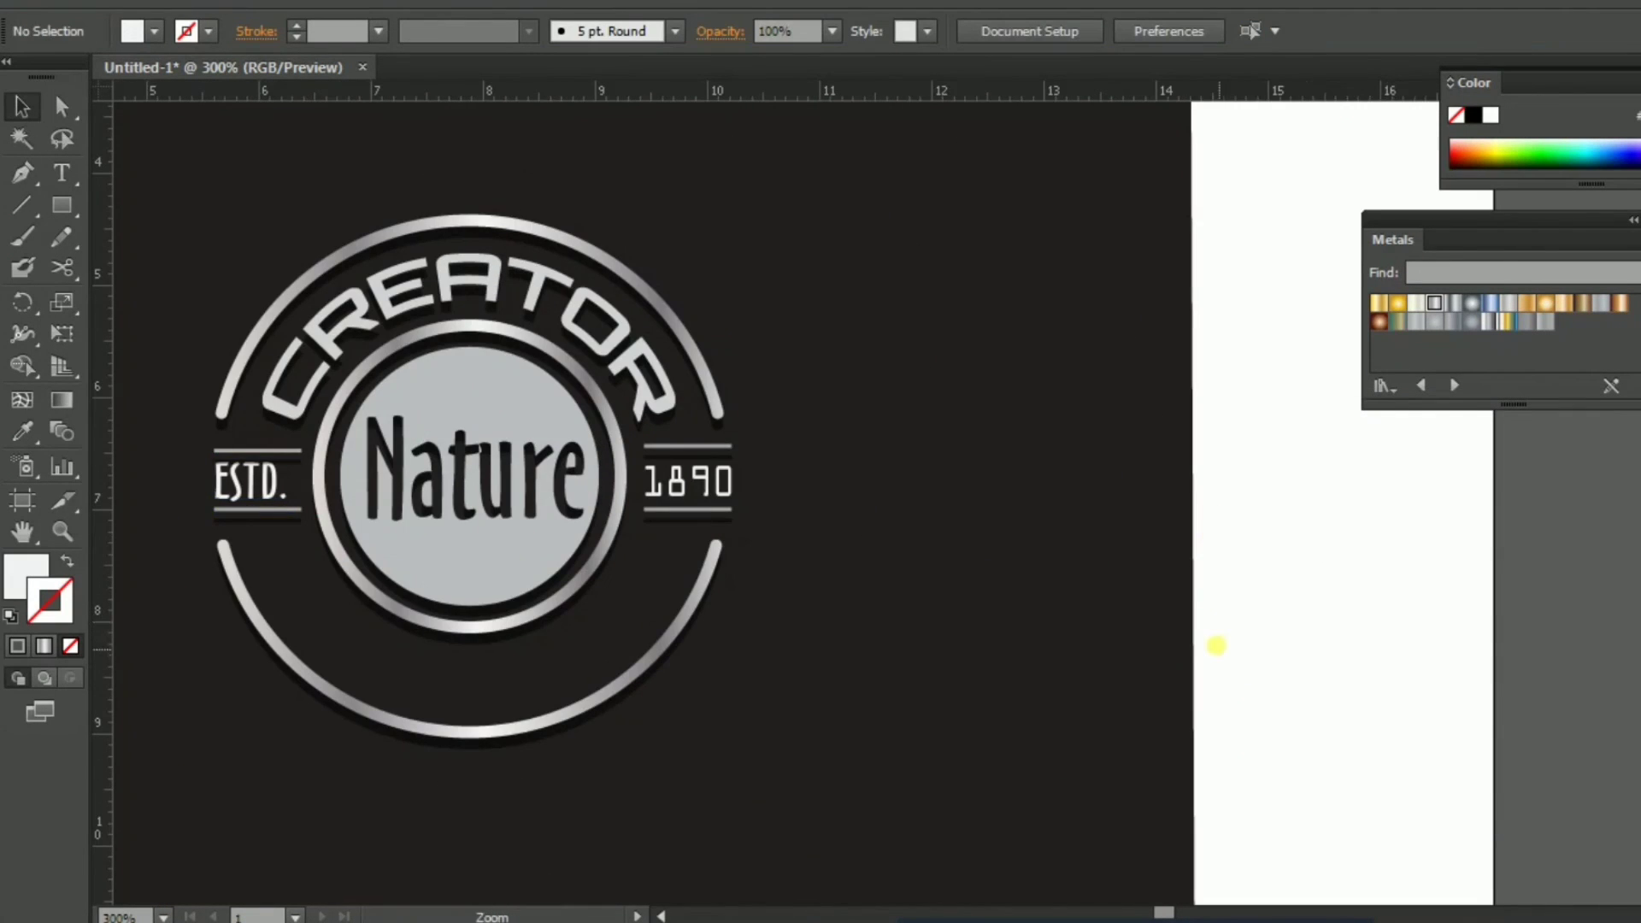
{"action": "left_click", "coordinate": [1192, 636], "text": "alt"}
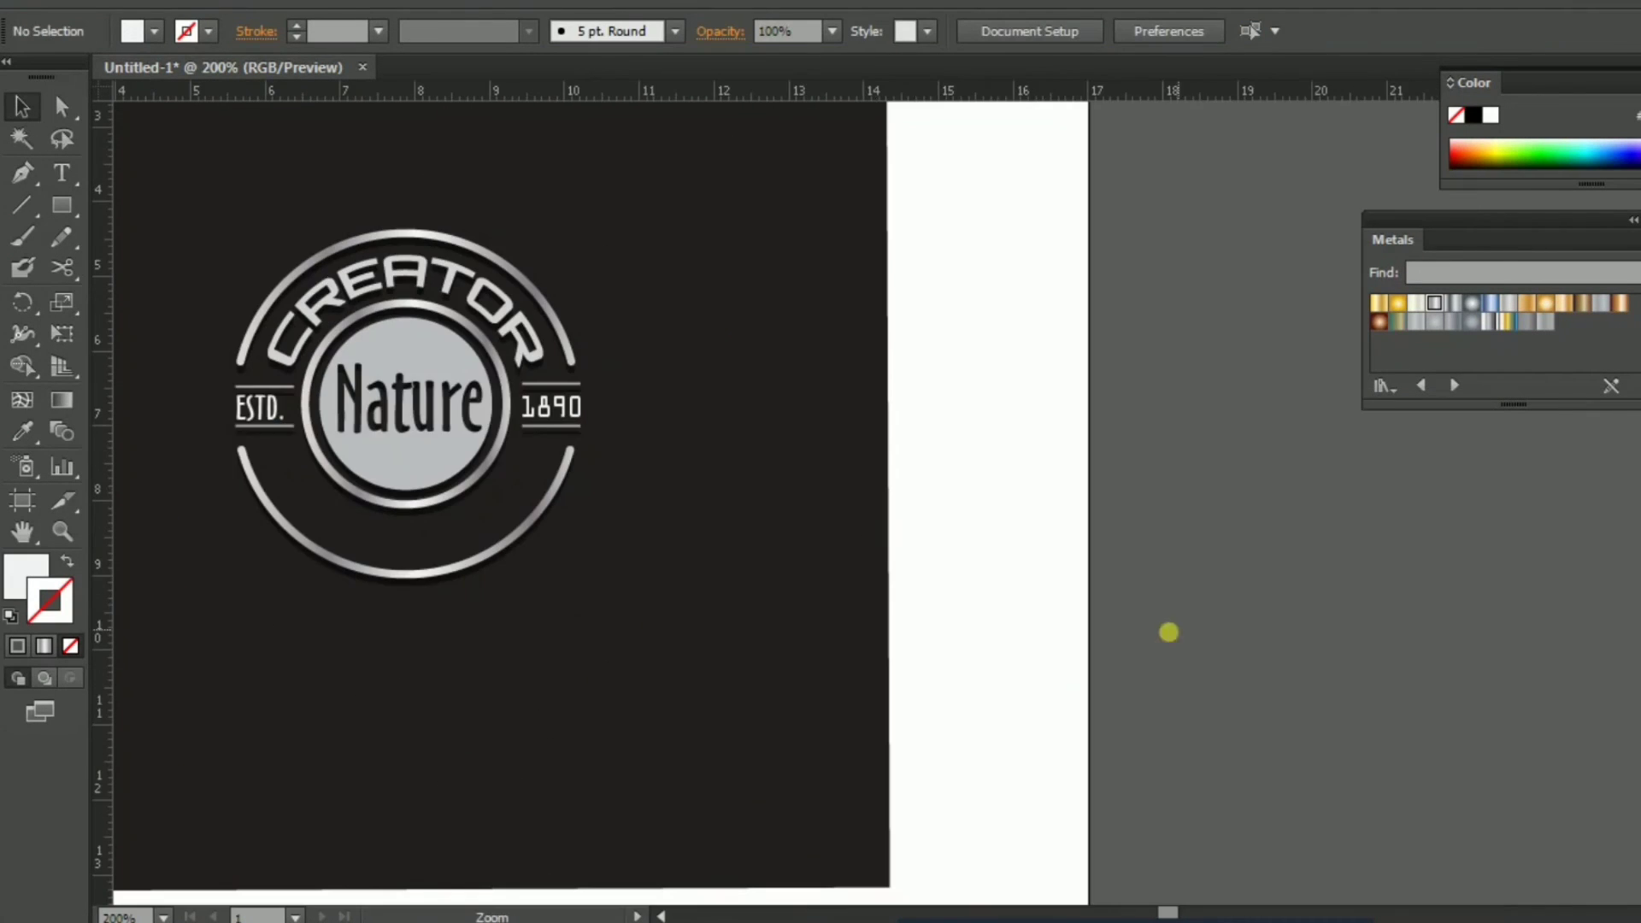
{"action": "left_click", "coordinate": [872, 508]}
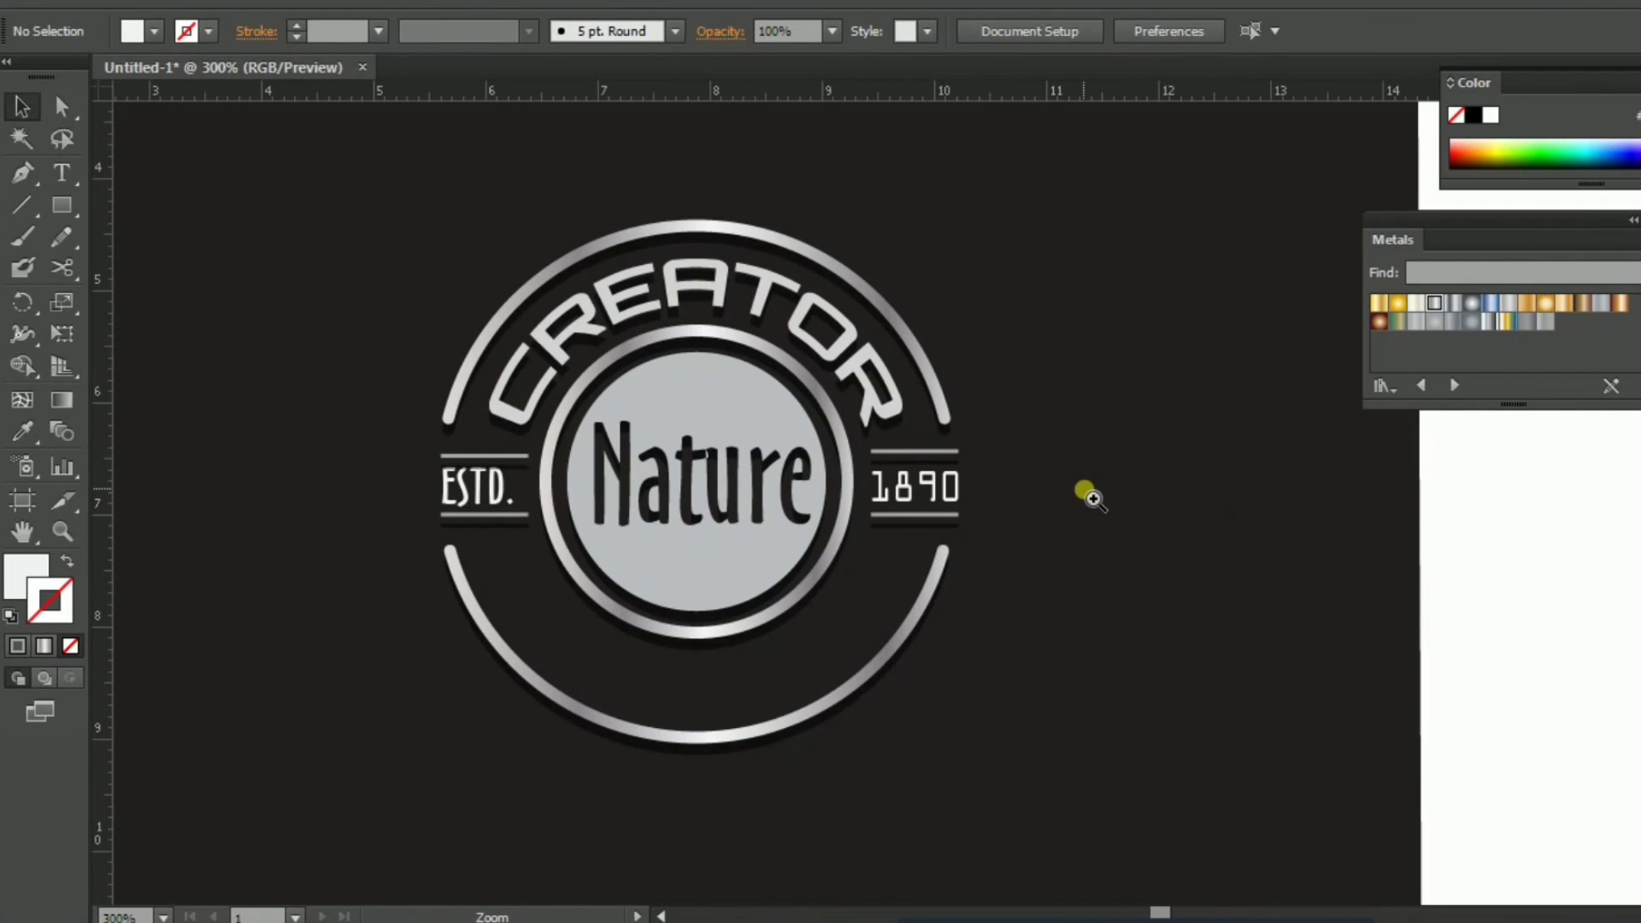